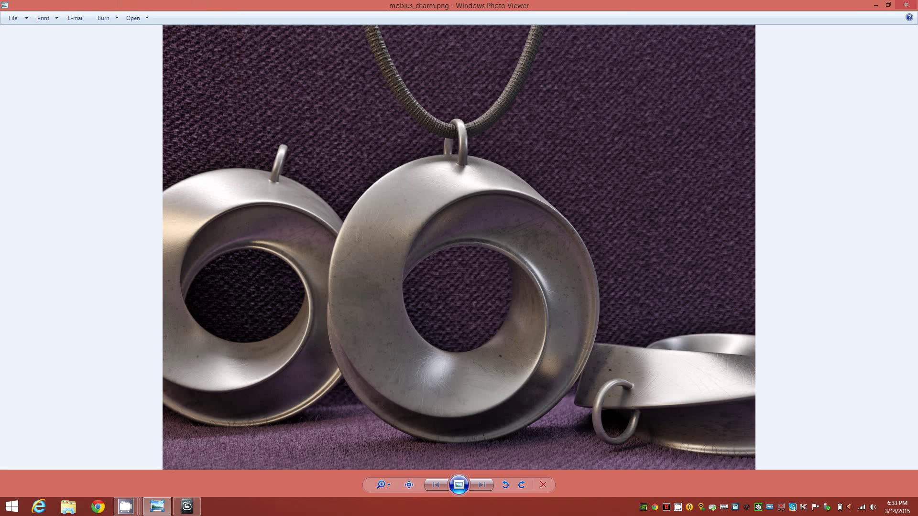
# - Switch to 3ds Max and create a cube about 39 cm per side at the grid centre in the Perspective view
pyautogui.click(187, 507)
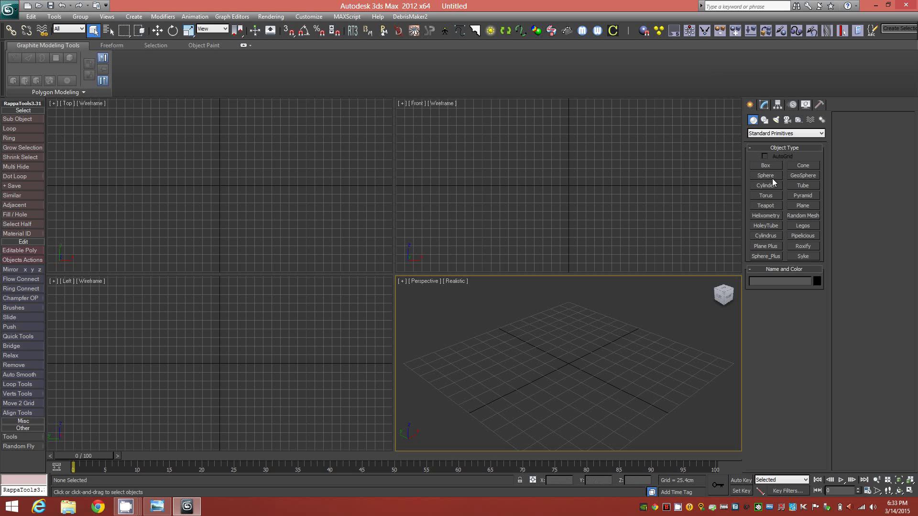
pyautogui.click(765, 167)
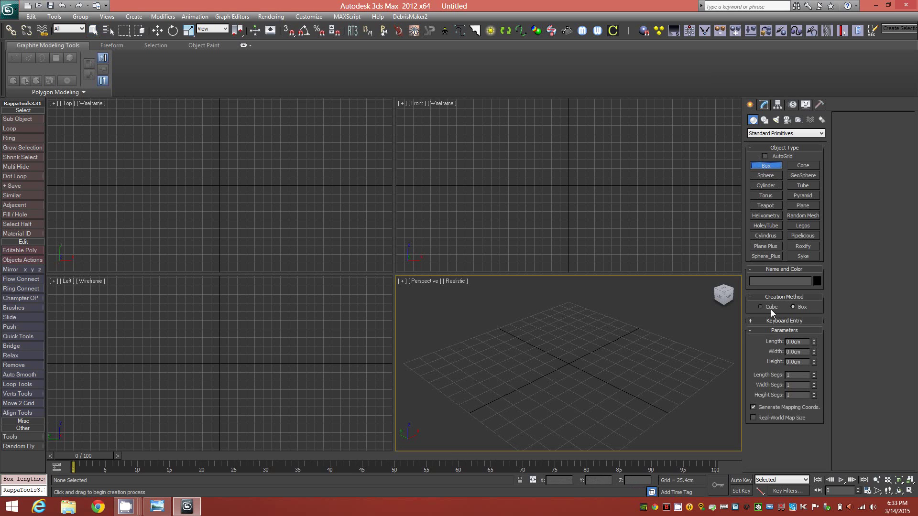
pyautogui.click(769, 307)
pyautogui.moveTo(570, 364); pyautogui.dragTo(573, 369)
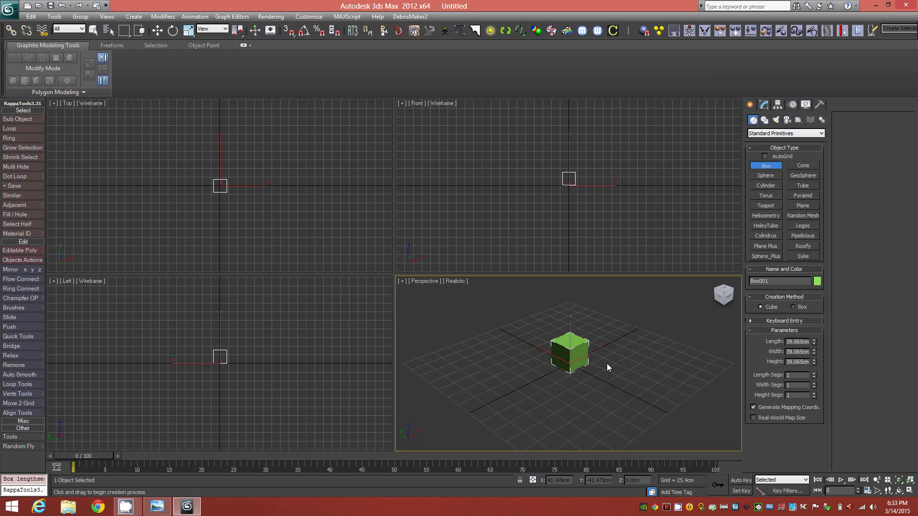
pyautogui.moveTo(593, 371); pyautogui.dragTo(591, 383, button='middle')
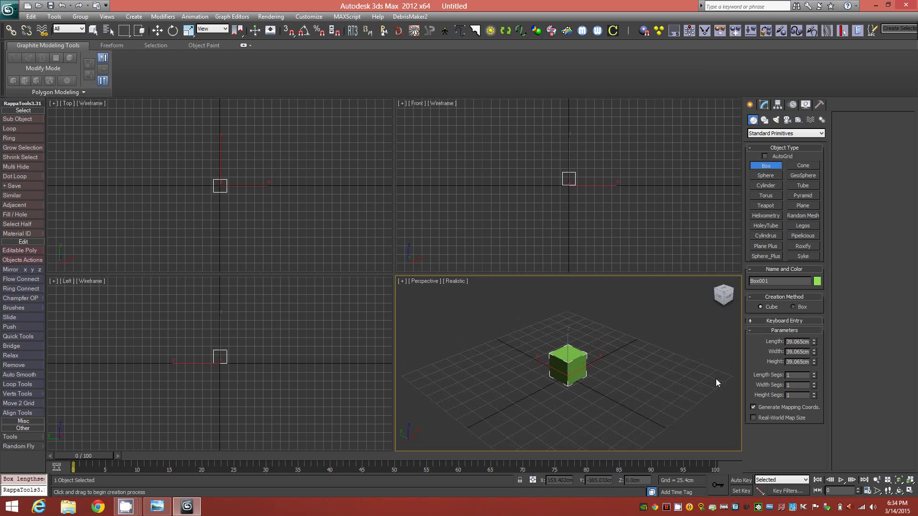
pyautogui.moveTo(583, 369); pyautogui.dragTo(582, 373, button='middle')
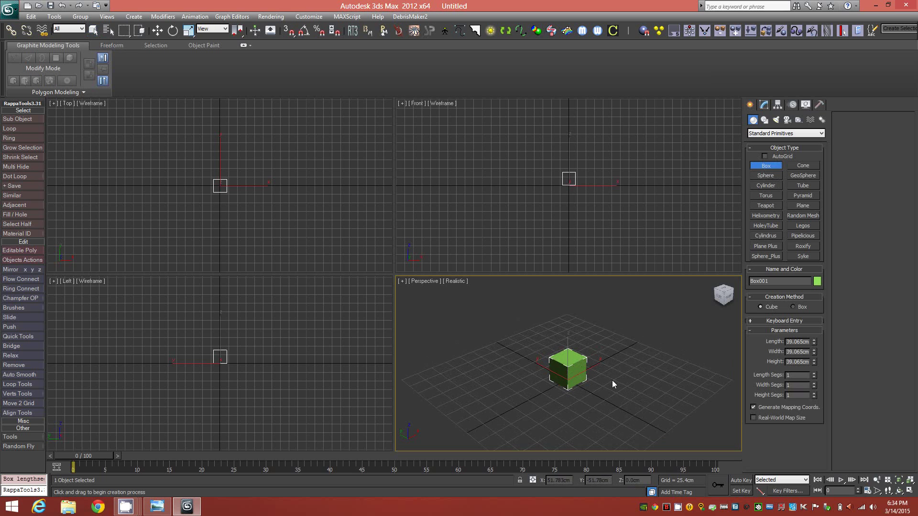
# - Stretch the box to a height of about 227 cm and set its height segments to 12
pyautogui.click(763, 104)
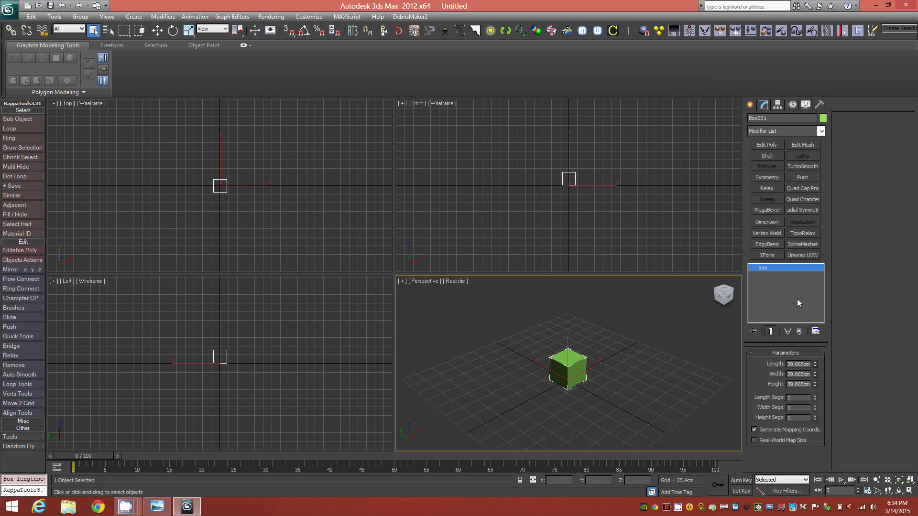
pyautogui.keyDown('alt'); pyautogui.moveTo(587, 375); pyautogui.dragTo(575, 374, button='middle'); pyautogui.keyUp('alt')
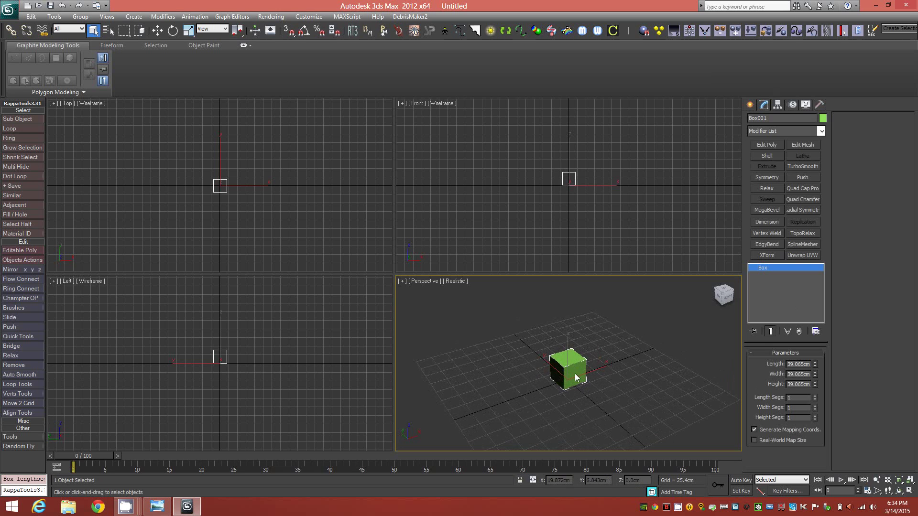
pyautogui.moveTo(817, 385); pyautogui.dragTo(816, 154)
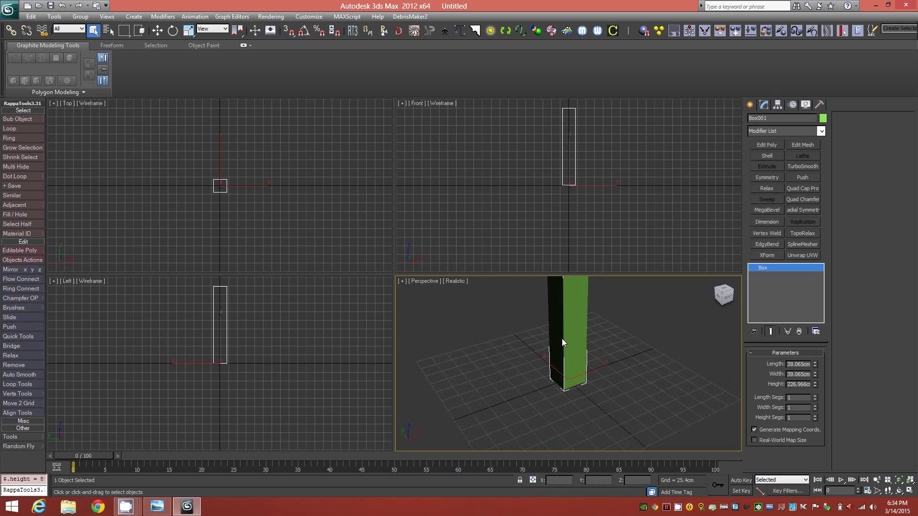
pyautogui.moveTo(549, 328); pyautogui.dragTo(550, 377, button='middle')
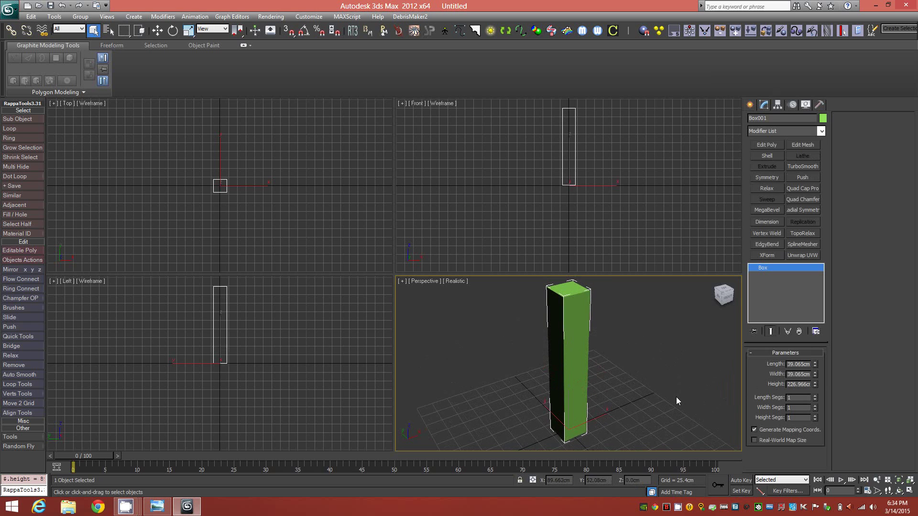
pyautogui.doubleClick(793, 417)
pyautogui.write('12')
pyautogui.press('Return')
# - Turn on edged faces display and maximize the Perspective viewport
pyautogui.rightClick(602, 139)
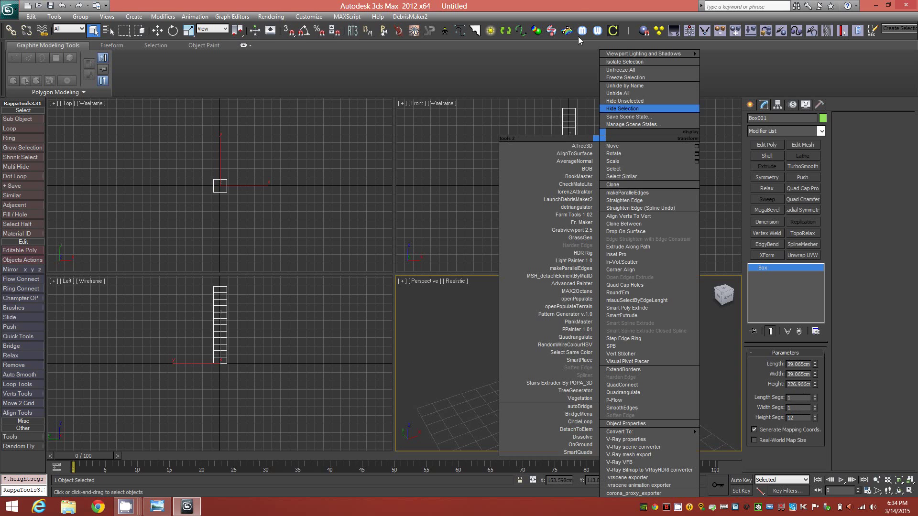
pyautogui.press('F4')
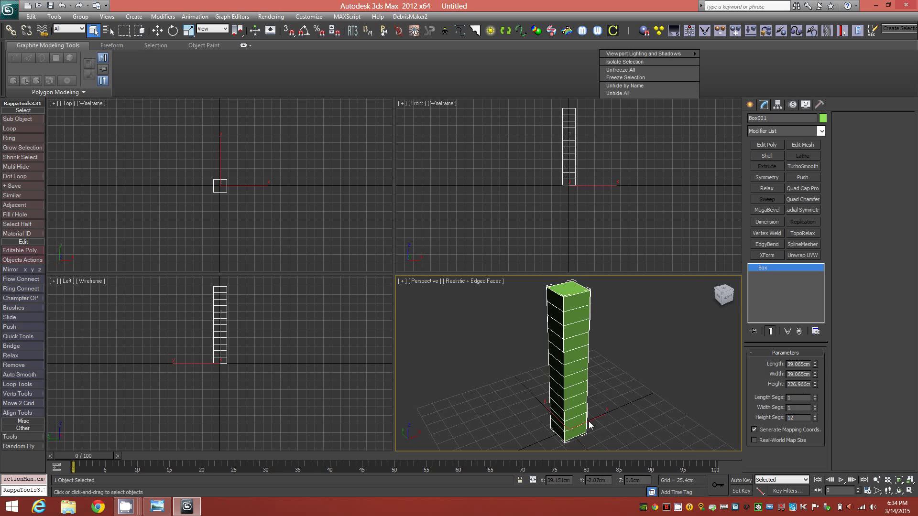
pyautogui.click(910, 490)
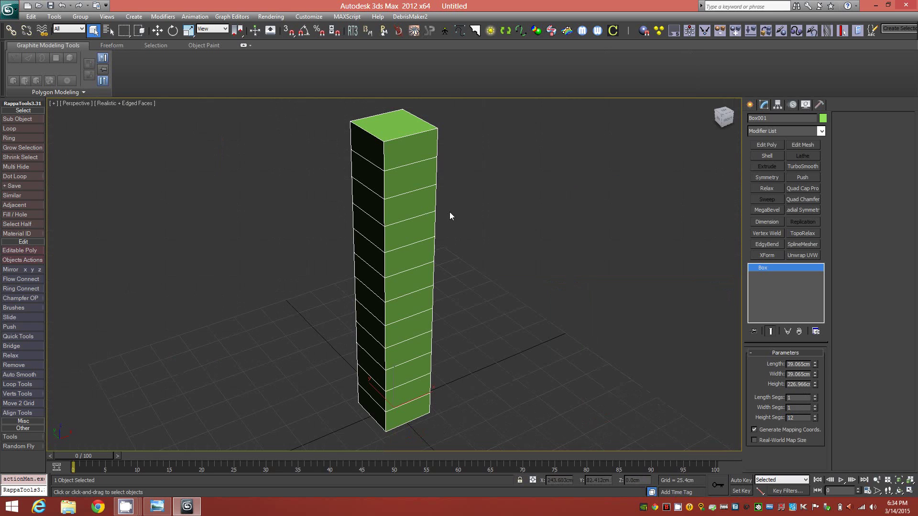
# - Apply a Twist modifier to the box with an angle of 180 about the Z axis
pyautogui.click(825, 131)
pyautogui.moveTo(824, 150); pyautogui.dragTo(822, 432)
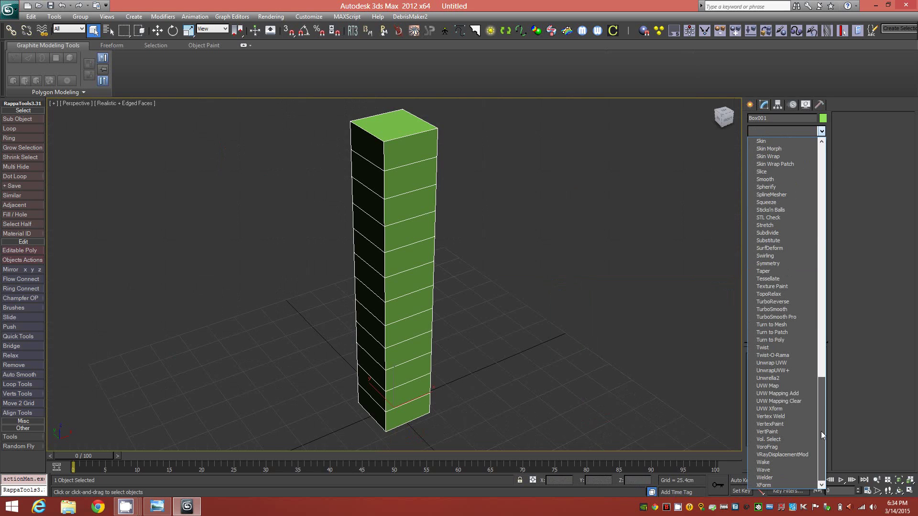
pyautogui.click(784, 348)
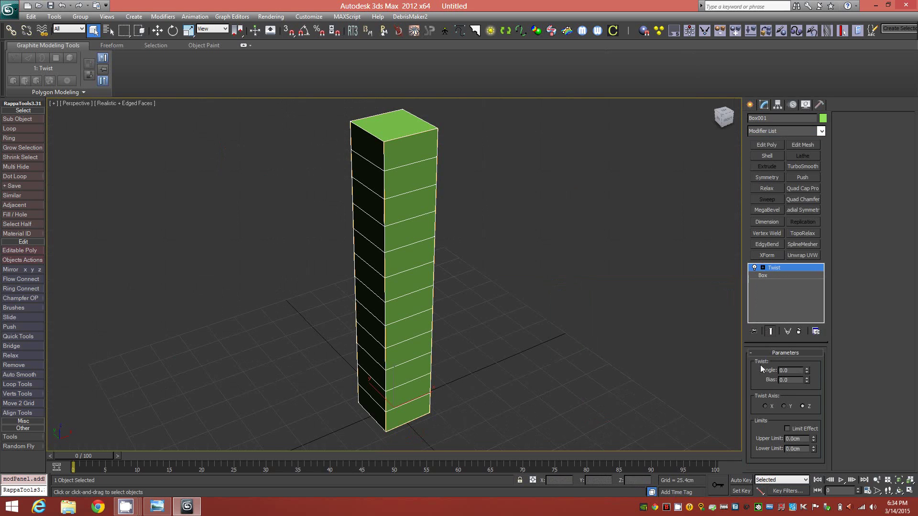
pyautogui.moveTo(791, 371); pyautogui.dragTo(721, 374)
pyautogui.write('180')
pyautogui.click(791, 380)
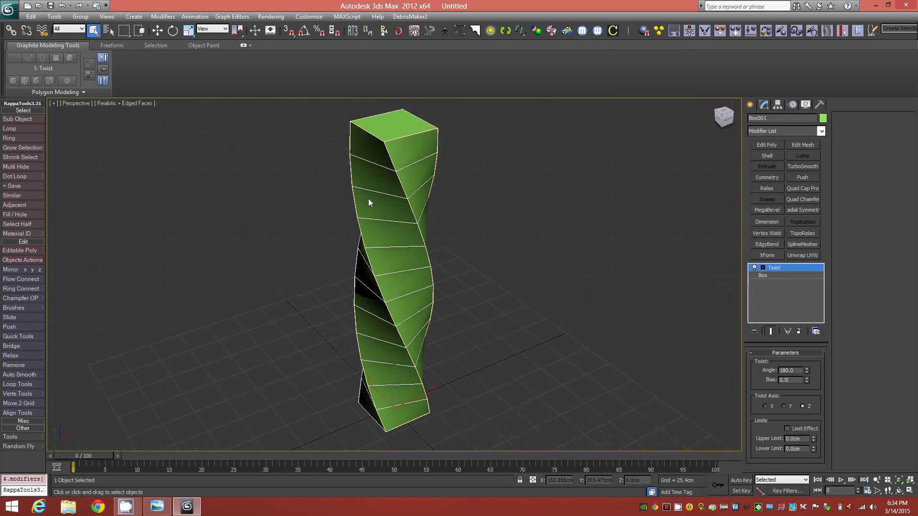
# - Add an Edit Poly modifier above the Twist and delete the polygons capping both ends of the box
pyautogui.click(82, 92)
pyautogui.click(52, 126)
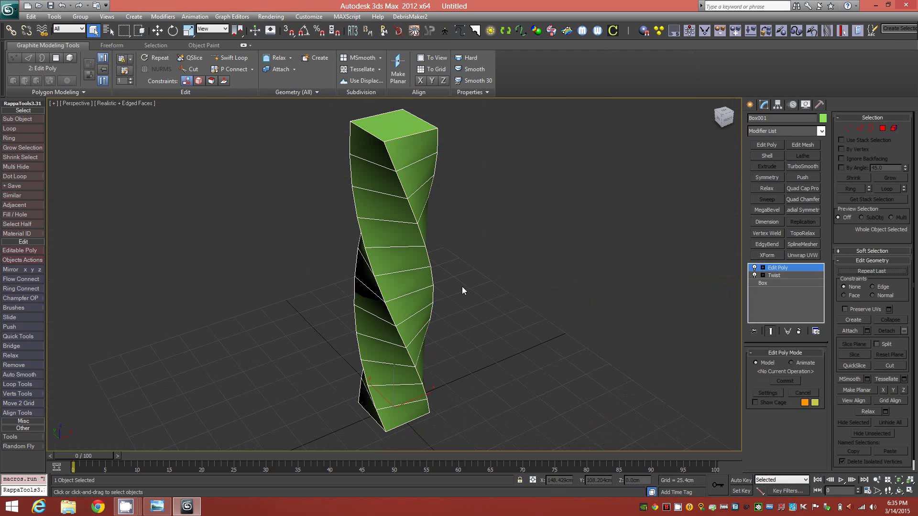
pyautogui.press('3')
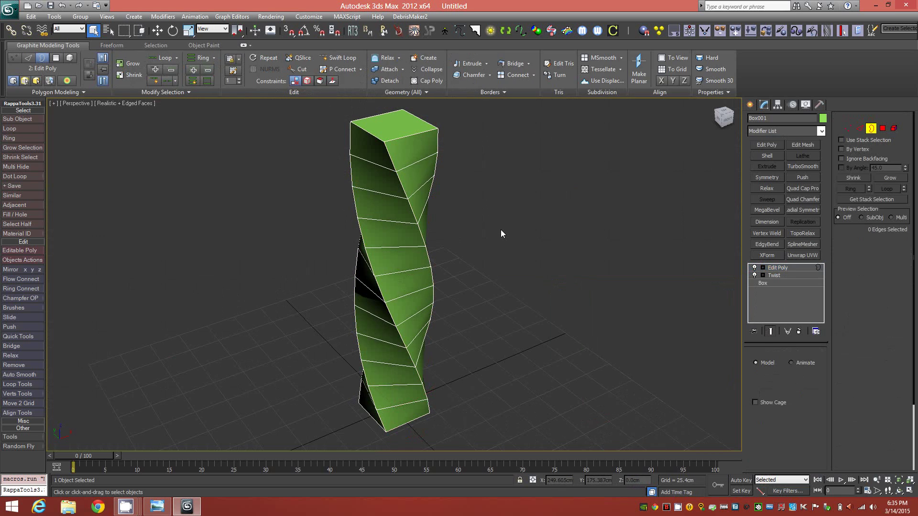
pyautogui.press('4')
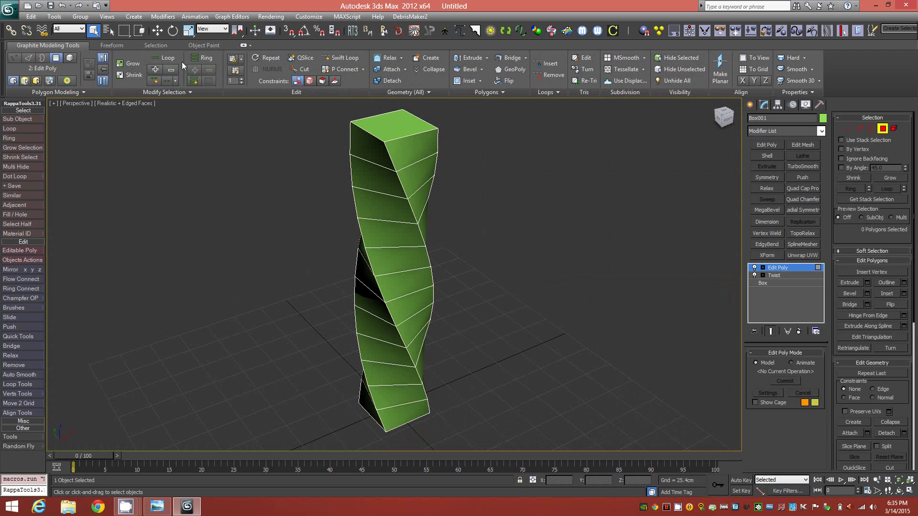
pyautogui.click(156, 46)
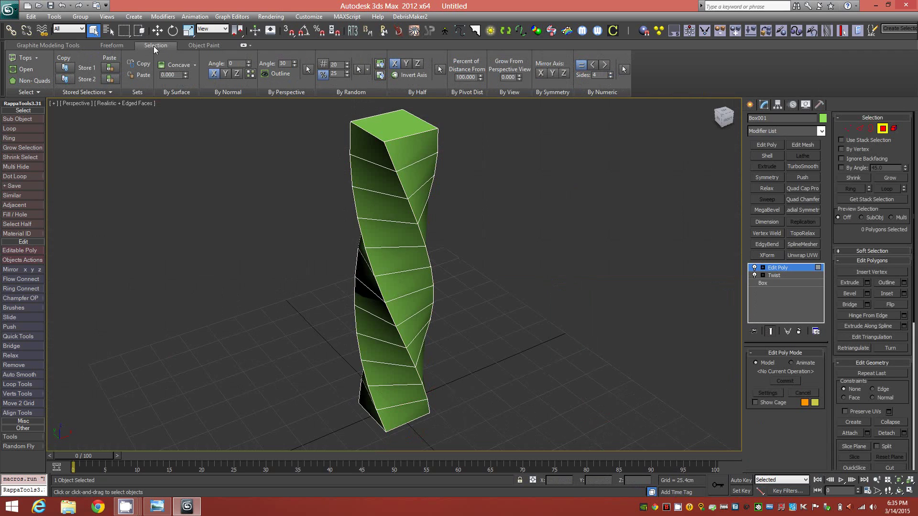
pyautogui.click(24, 58)
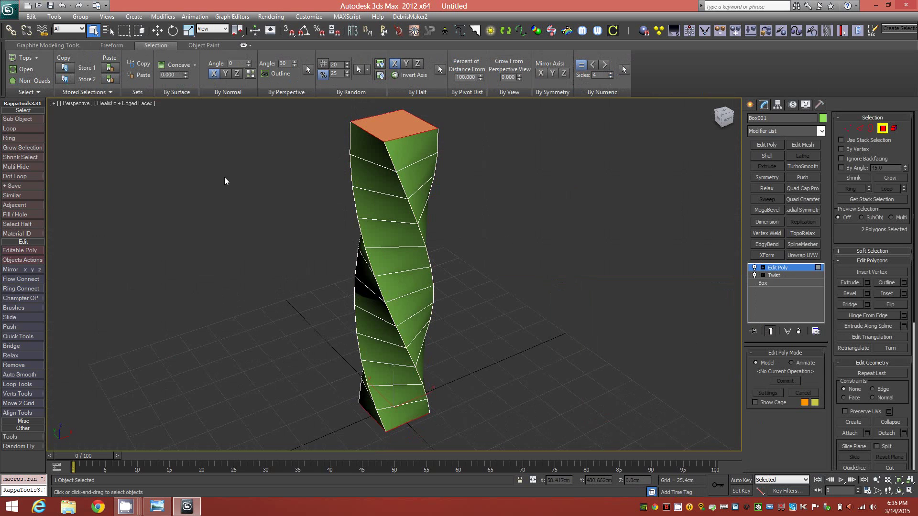
pyautogui.moveTo(409, 238)
pyautogui.keyDown('alt'); pyautogui.mouseDown(button='middle')
pyautogui.moveTo(416, 143)
pyautogui.moveTo(419, 249)
pyautogui.moveTo(415, 235)
pyautogui.mouseUp(button='middle'); pyautogui.keyUp('alt')
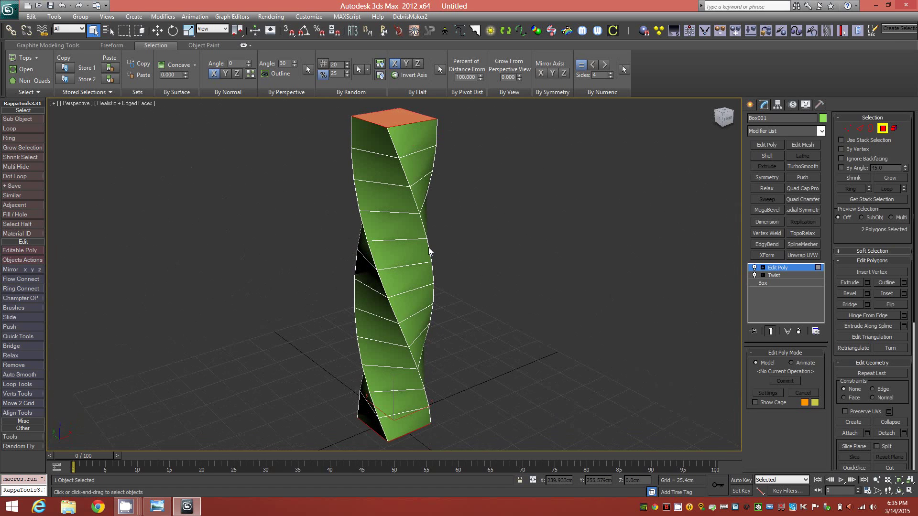
pyautogui.press('Delete')
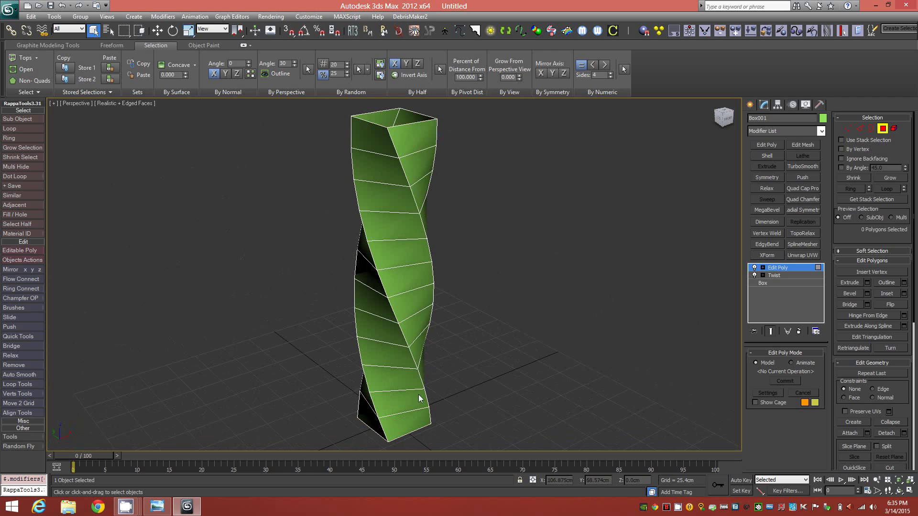
pyautogui.click(884, 129)
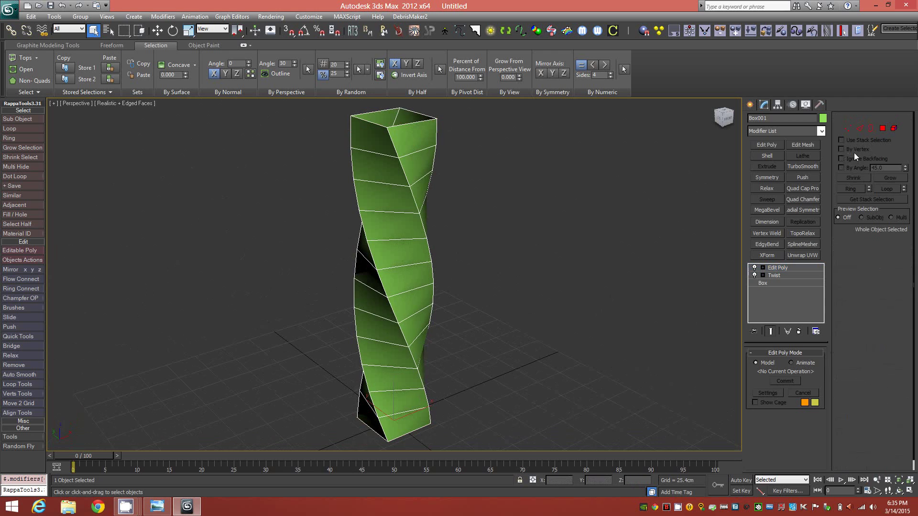
# - Apply a Bend modifier with an angle of 360 about the Z axis to close the twisted box into a ring
pyautogui.click(821, 131)
pyautogui.moveTo(820, 166); pyautogui.dragTo(820, 194)
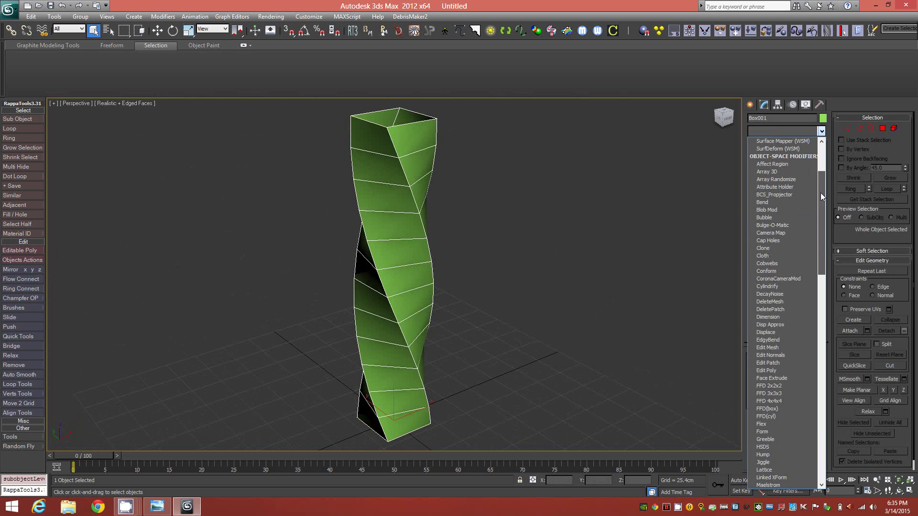
pyautogui.click(778, 202)
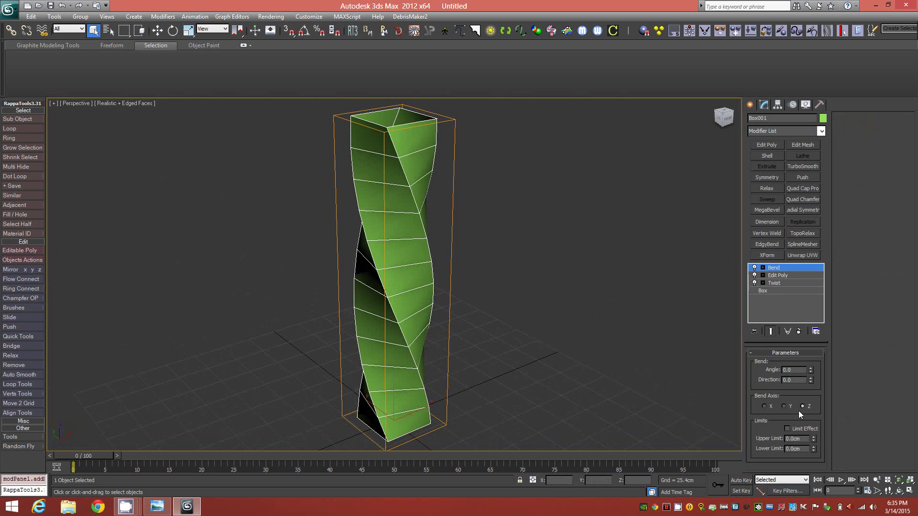
pyautogui.doubleClick(797, 370)
pyautogui.write('360')
pyautogui.click(796, 380)
pyautogui.moveTo(456, 367); pyautogui.dragTo(426, 377, button='middle')
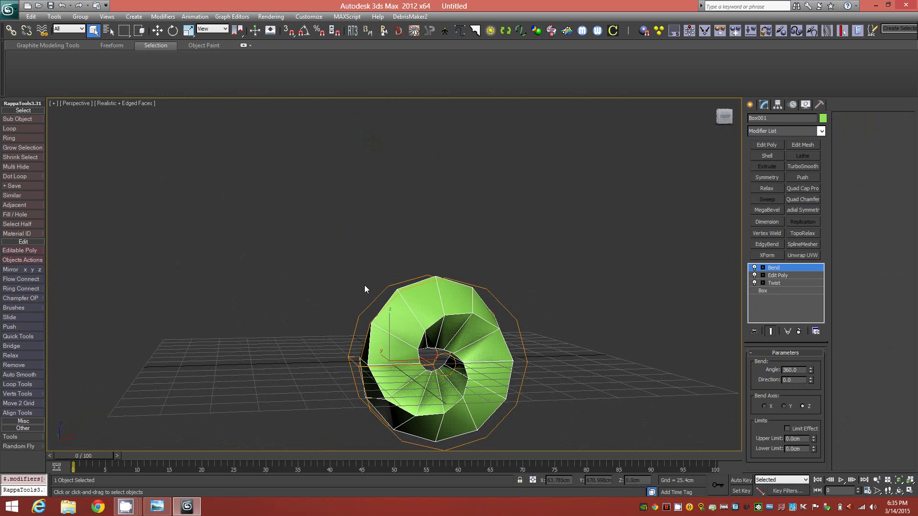
pyautogui.moveTo(446, 352)
pyautogui.keyDown('alt'); pyautogui.mouseDown(button='middle')
pyautogui.moveTo(437, 375)
pyautogui.moveTo(437, 359)
pyautogui.mouseUp(button='middle'); pyautogui.keyUp('alt')
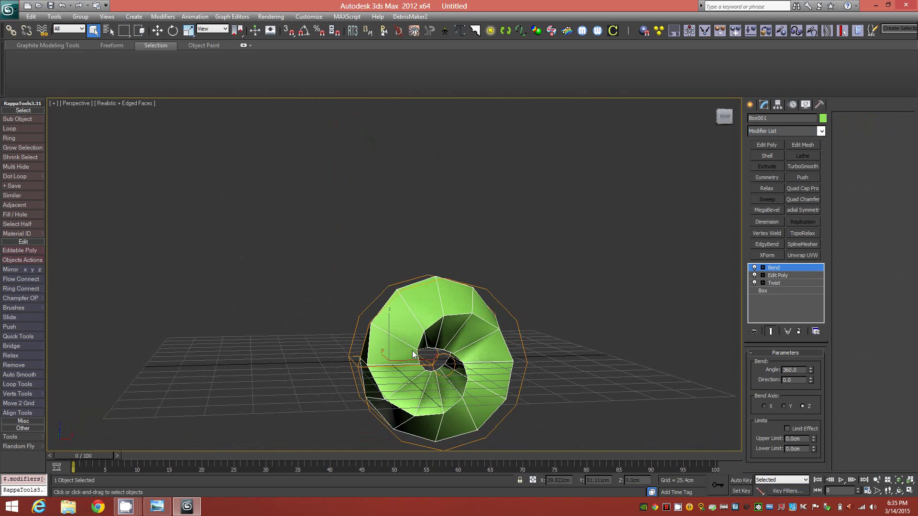
# - Return to the base Box parameters and increase the height to about 356.5 cm to widen the ring's hole
pyautogui.click(785, 294)
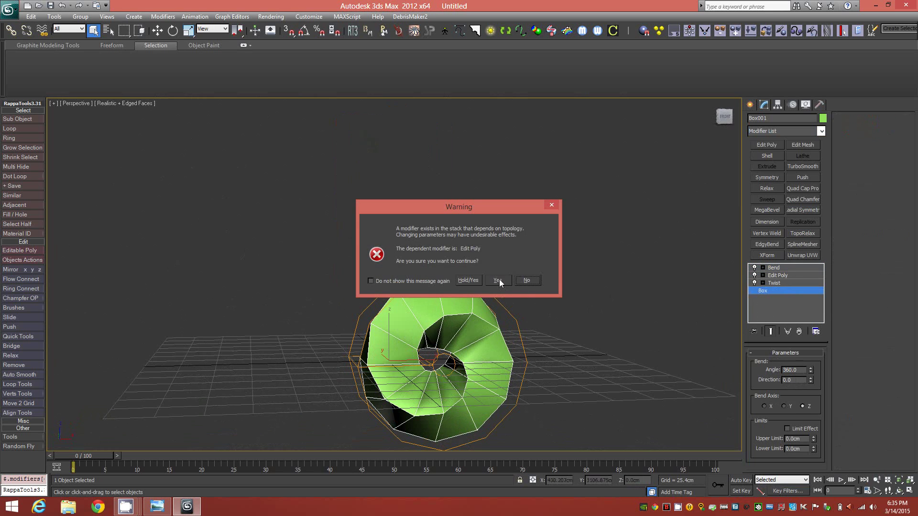
pyautogui.click(499, 278)
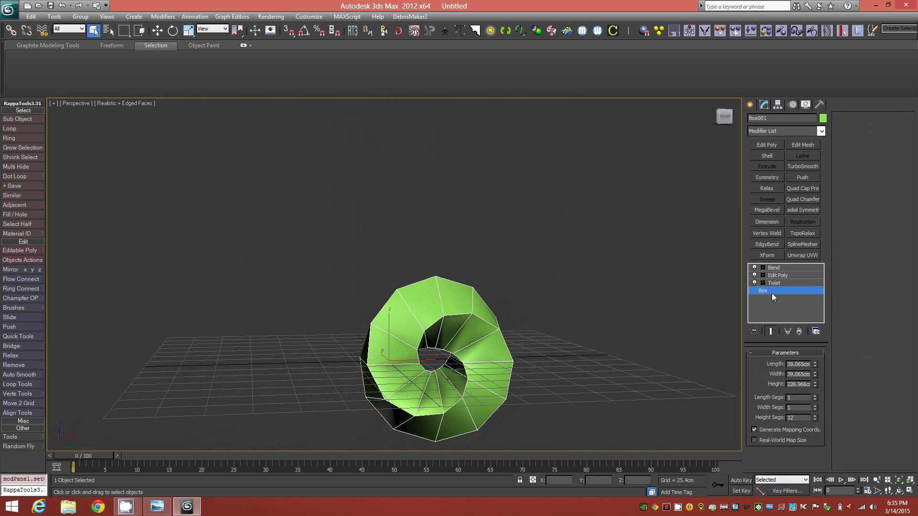
pyautogui.moveTo(816, 383); pyautogui.dragTo(808, 364)
pyautogui.moveTo(446, 360); pyautogui.dragTo(433, 319, button='middle')
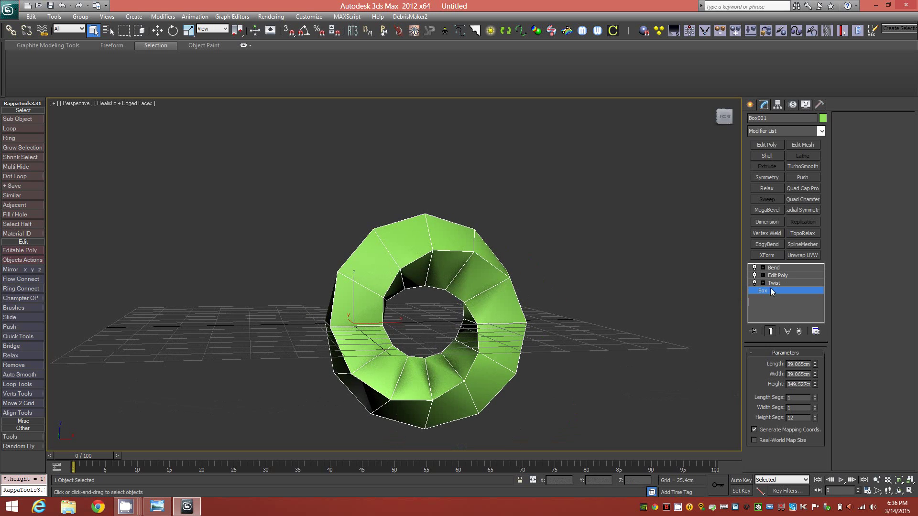
pyautogui.moveTo(813, 386); pyautogui.dragTo(819, 384)
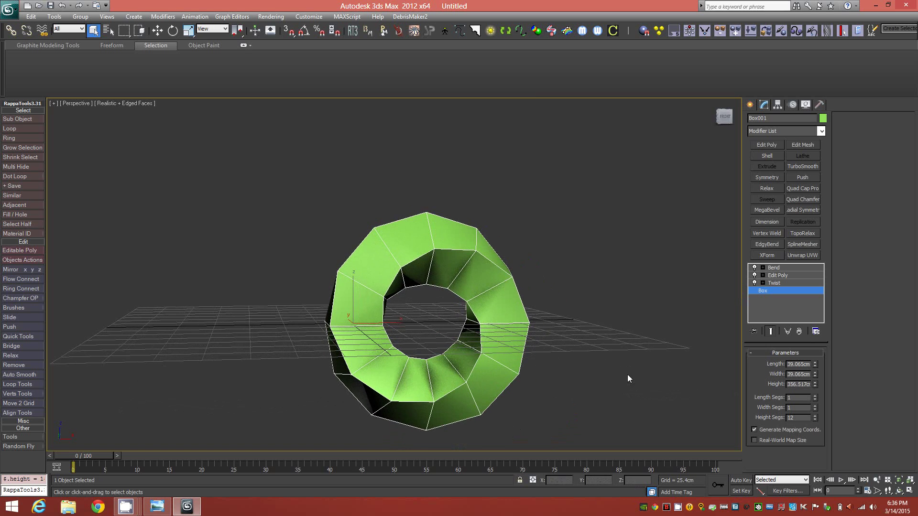
# - Collapse the ring's entire modifier stack into an editable poly
pyautogui.keyDown('alt'); pyautogui.moveTo(325, 313); pyautogui.dragTo(383, 324, button='middle'); pyautogui.keyUp('alt')
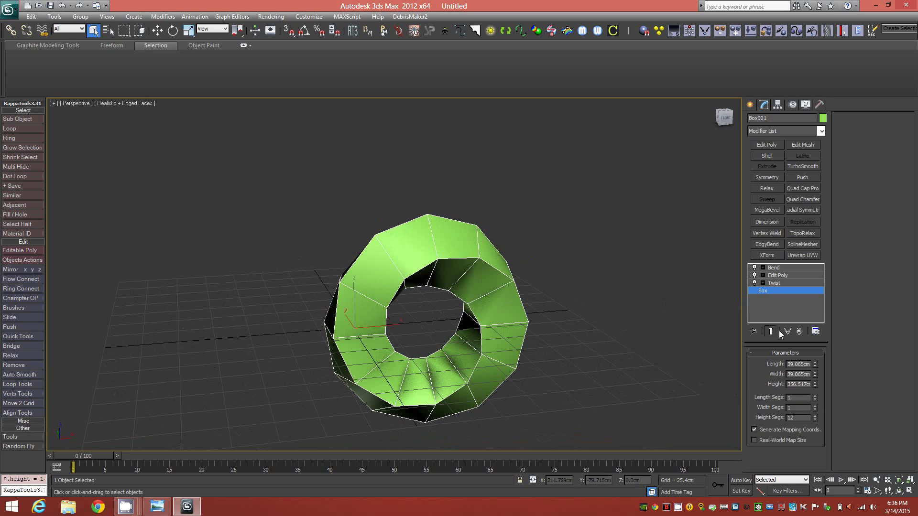
pyautogui.click(773, 268)
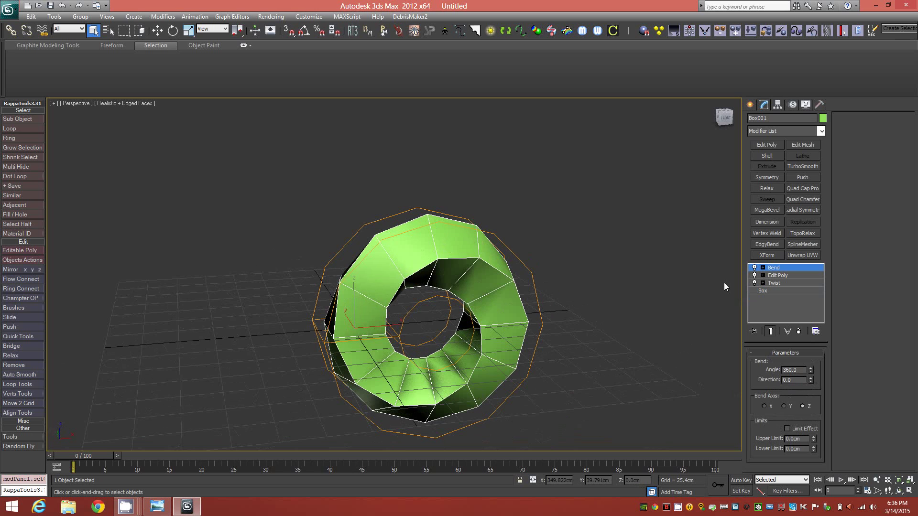
pyautogui.rightClick(790, 268)
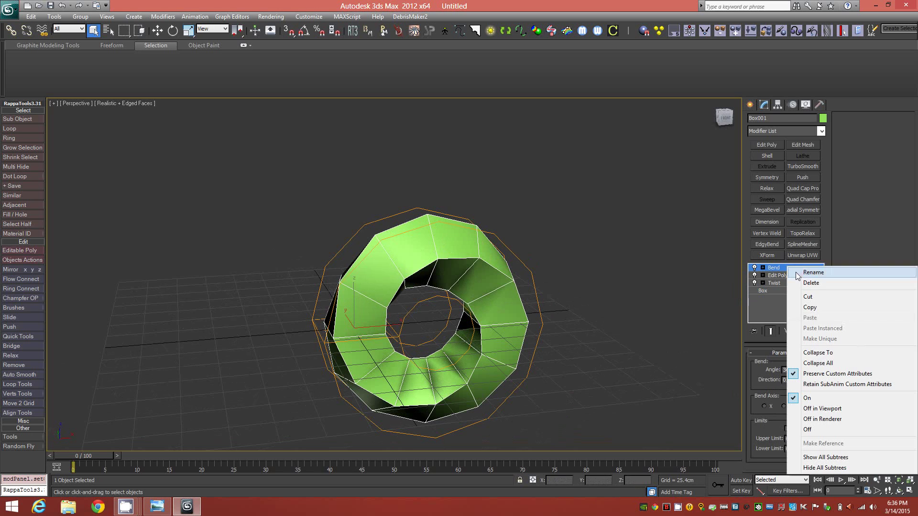
pyautogui.click(843, 363)
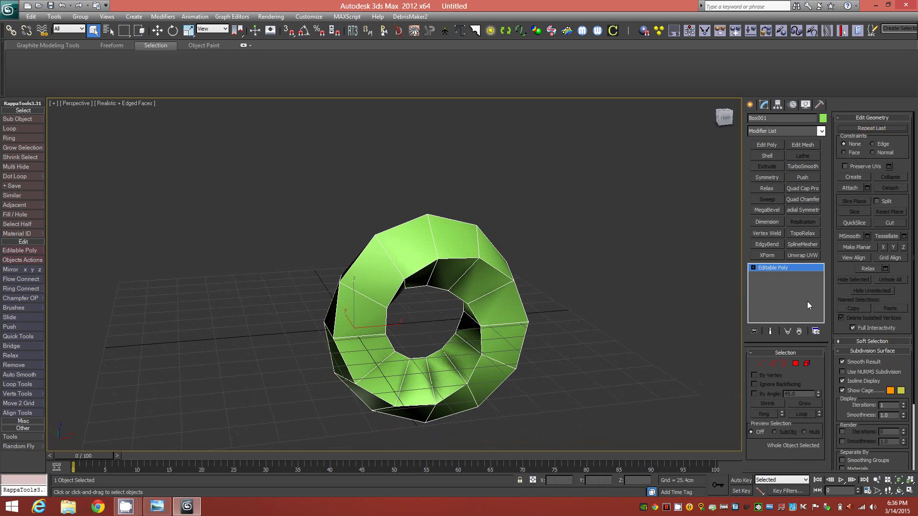
# - Select both open borders at the ring's seam, convert them to vertices and weld them with a 0.254 cm threshold
pyautogui.moveTo(444, 320)
pyautogui.keyDown('alt'); pyautogui.mouseDown(button='middle')
pyautogui.moveTo(475, 320)
pyautogui.moveTo(456, 321)
pyautogui.mouseUp(button='middle'); pyautogui.keyUp('alt')
pyautogui.click(784, 364)
pyautogui.moveTo(282, 248); pyautogui.dragTo(595, 443)
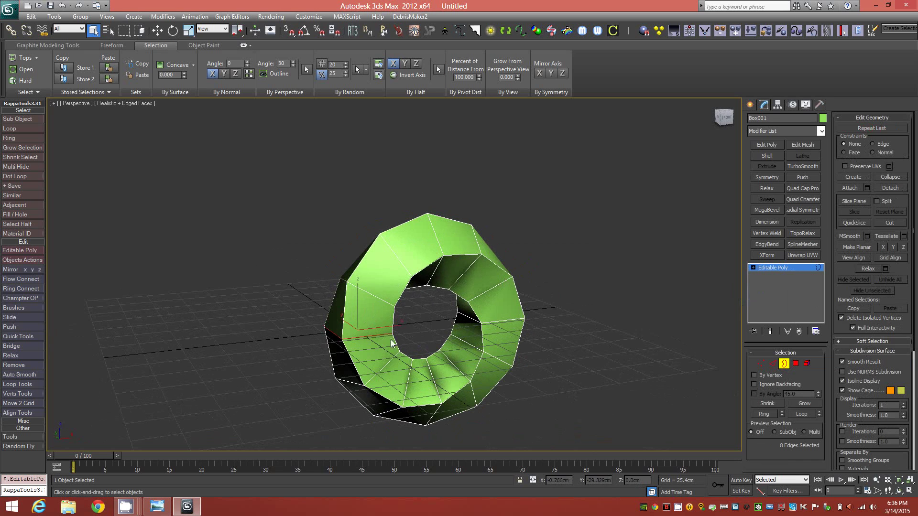
pyautogui.keyDown('alt'); pyautogui.moveTo(363, 345); pyautogui.dragTo(377, 363, button='middle'); pyautogui.keyUp('alt')
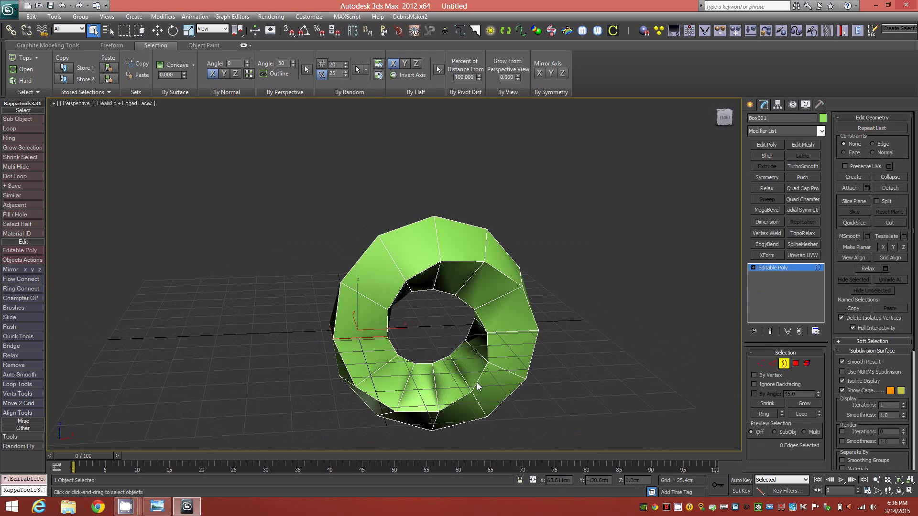
pyautogui.click(762, 363)
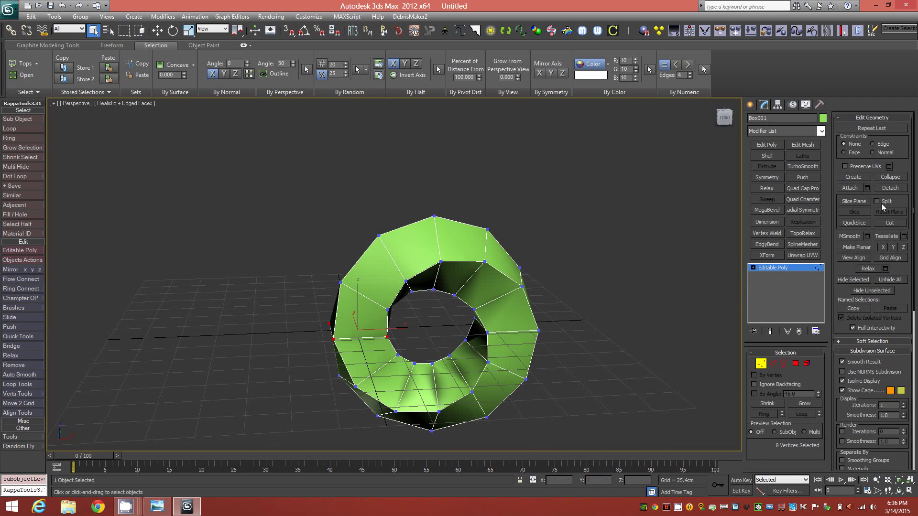
pyautogui.click(48, 45)
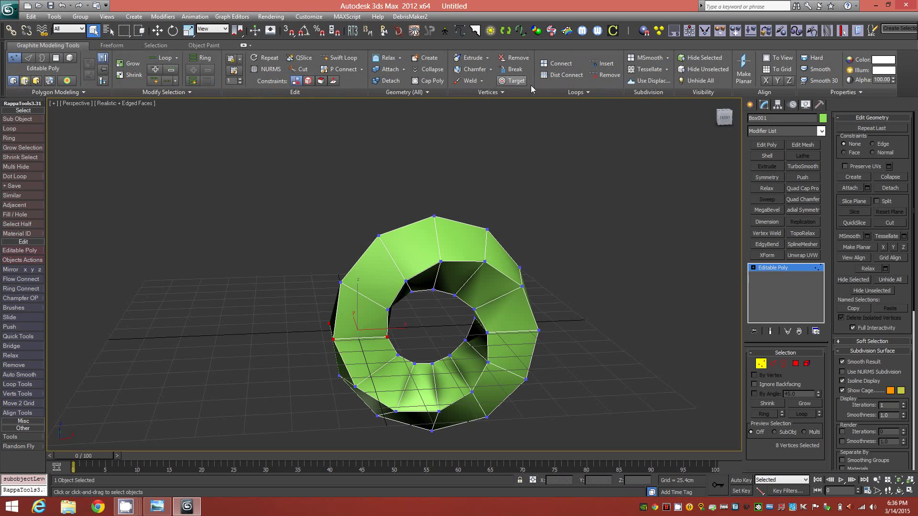
pyautogui.keyDown('shift'); pyautogui.click(463, 81); pyautogui.keyUp('shift')
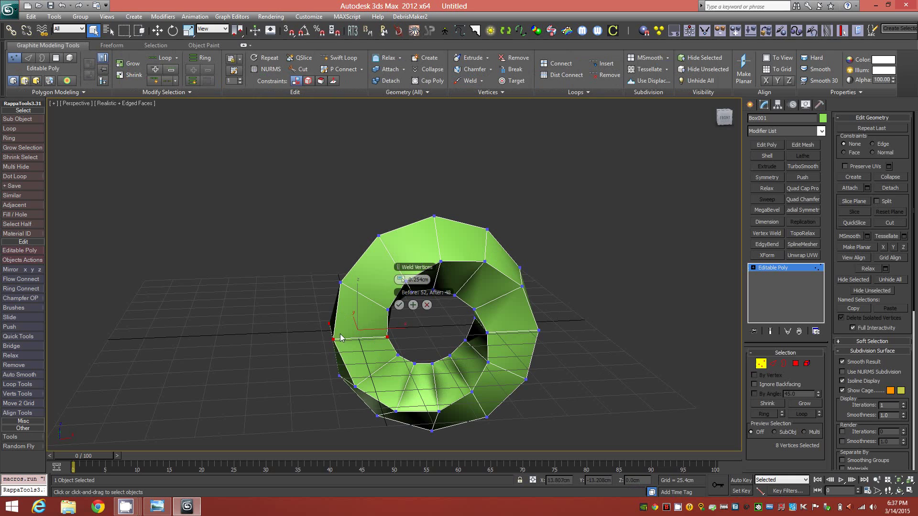
pyautogui.click(398, 305)
pyautogui.keyDown('alt'); pyautogui.moveTo(418, 342); pyautogui.dragTo(456, 344, button='middle'); pyautogui.keyUp('alt')
pyautogui.click(761, 363)
pyautogui.keyDown('alt'); pyautogui.moveTo(553, 317); pyautogui.dragTo(448, 312, button='middle'); pyautogui.keyUp('alt')
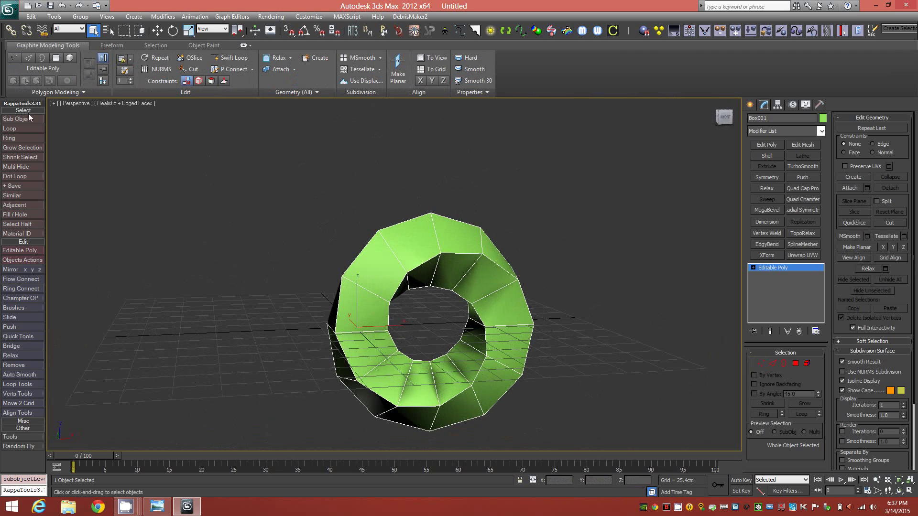
# - Select all the long edge loops running around the ring and chamfer them by a very small amount
pyautogui.click(775, 363)
pyautogui.click(339, 300)
pyautogui.moveTo(364, 326)
pyautogui.keyDown('alt'); pyautogui.mouseDown(button='middle')
pyautogui.moveTo(401, 323)
pyautogui.moveTo(381, 328)
pyautogui.mouseUp(button='middle'); pyautogui.keyUp('alt')
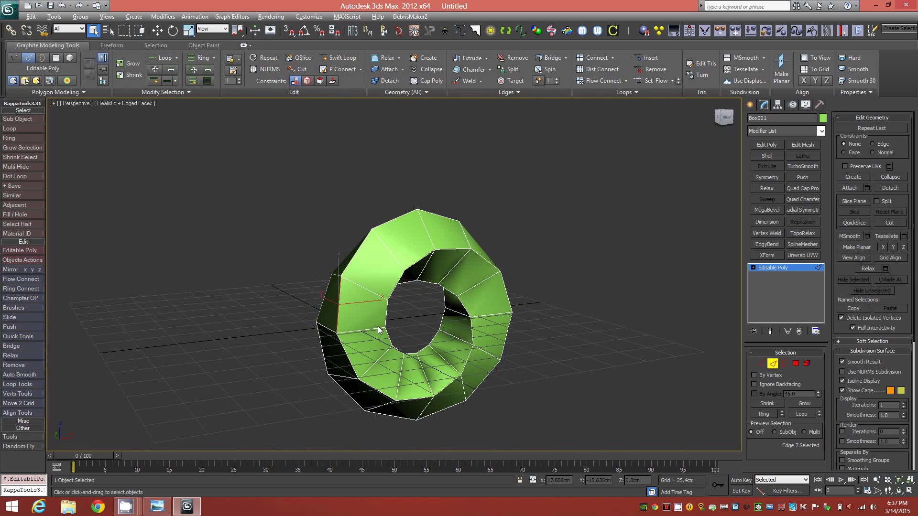
pyautogui.hotkey('alt', 'l')
pyautogui.hotkey('alt', 'r')
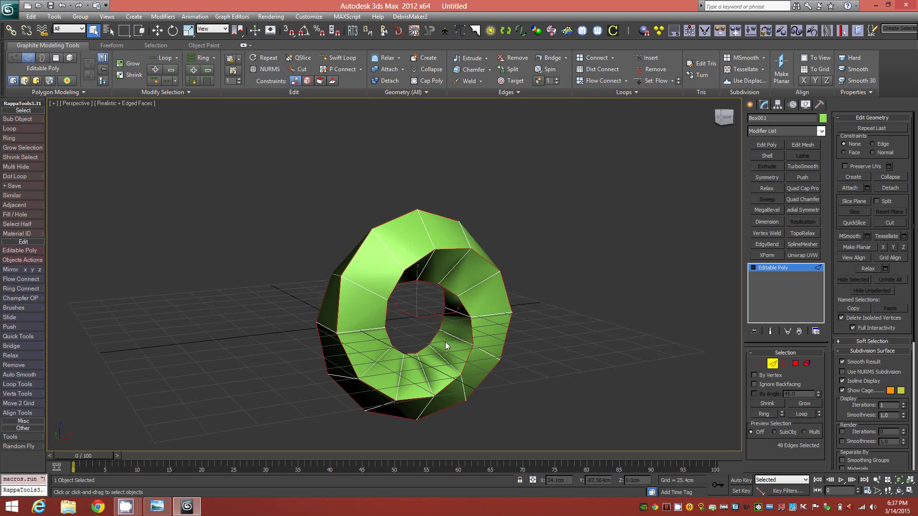
pyautogui.moveTo(456, 340)
pyautogui.keyDown('alt'); pyautogui.mouseDown(button='middle')
pyautogui.moveTo(478, 340)
pyautogui.moveTo(451, 339)
pyautogui.mouseUp(button='middle'); pyautogui.keyUp('alt')
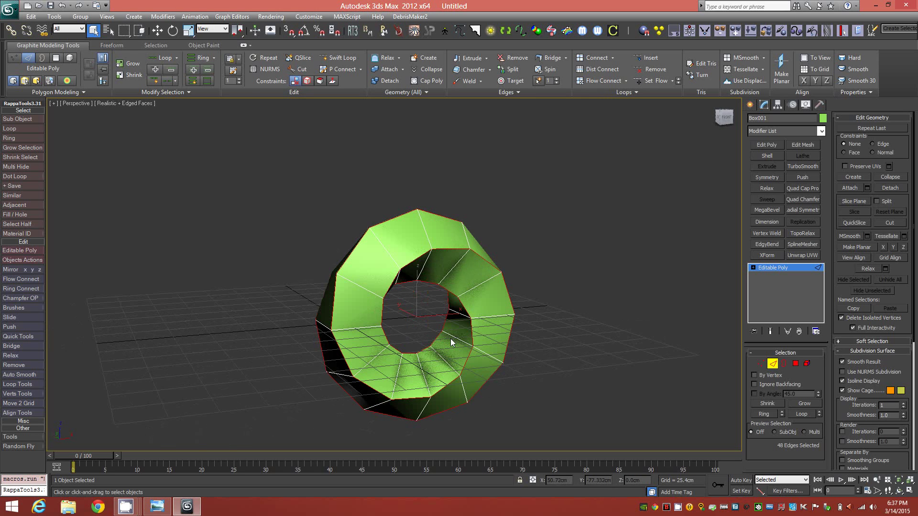
pyautogui.click(473, 70)
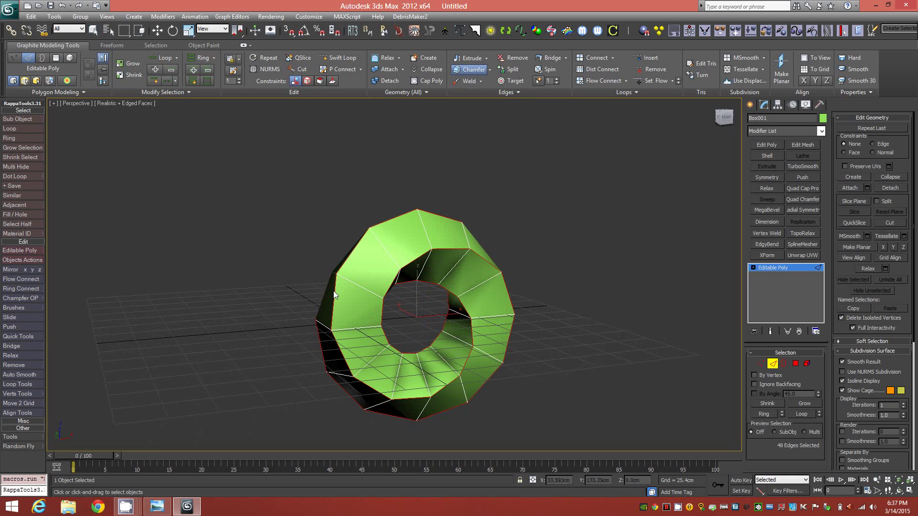
pyautogui.moveTo(335, 291); pyautogui.dragTo(335, 289)
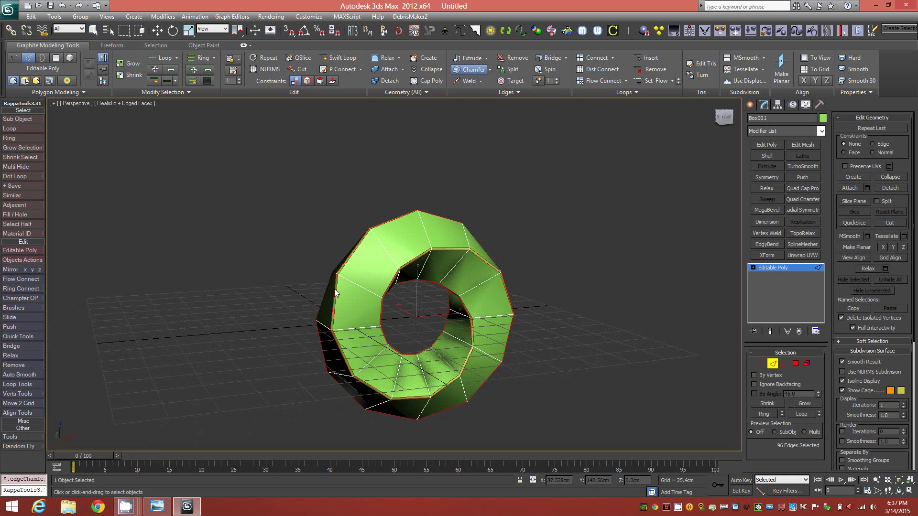
pyautogui.moveTo(448, 320)
pyautogui.keyDown('alt'); pyautogui.mouseDown(button='middle')
pyautogui.moveTo(471, 321)
pyautogui.moveTo(430, 321)
pyautogui.mouseUp(button='middle'); pyautogui.keyUp('alt')
pyautogui.click(773, 364)
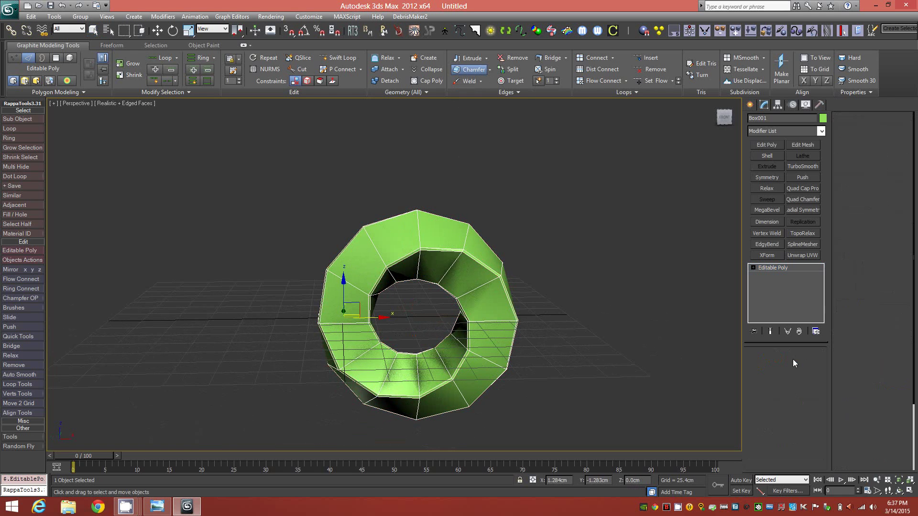
# - Add a TurboSmooth modifier with 1 iteration to the ring and inspect the smoothed shape
pyautogui.click(803, 167)
pyautogui.keyDown('alt'); pyautogui.moveTo(564, 310); pyautogui.dragTo(441, 307, button='middle'); pyautogui.keyUp('alt')
pyautogui.keyDown('alt'); pyautogui.moveTo(407, 281); pyautogui.dragTo(278, 251, button='middle'); pyautogui.keyUp('alt')
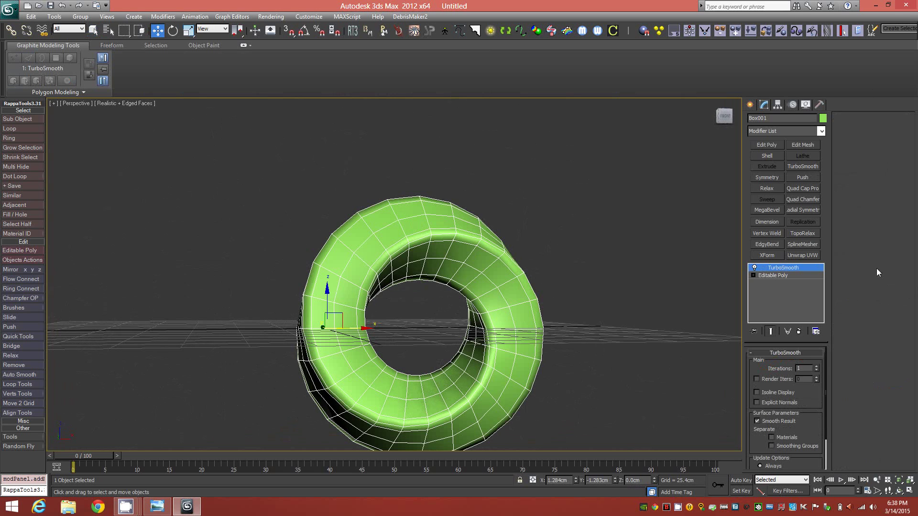
# - Try to raise the crease value of the chamfered edges on the base Editable Poly
pyautogui.click(784, 276)
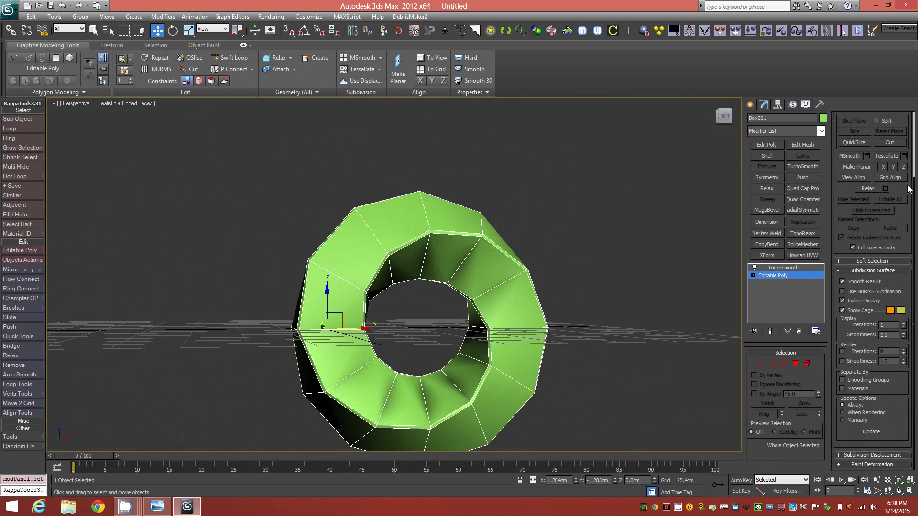
pyautogui.moveTo(909, 187); pyautogui.dragTo(907, 425)
pyautogui.scroll(-5, 899, 423)
pyautogui.click(772, 364)
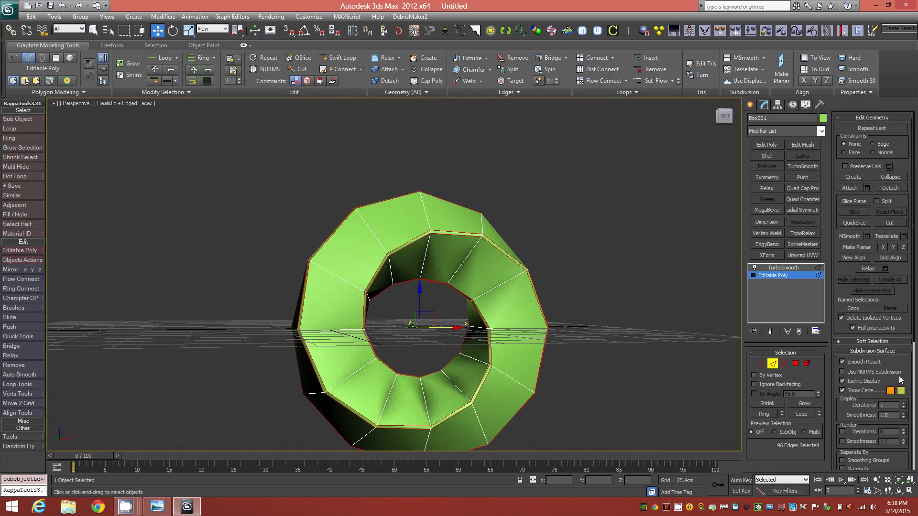
pyautogui.moveTo(901, 466); pyautogui.dragTo(900, 265)
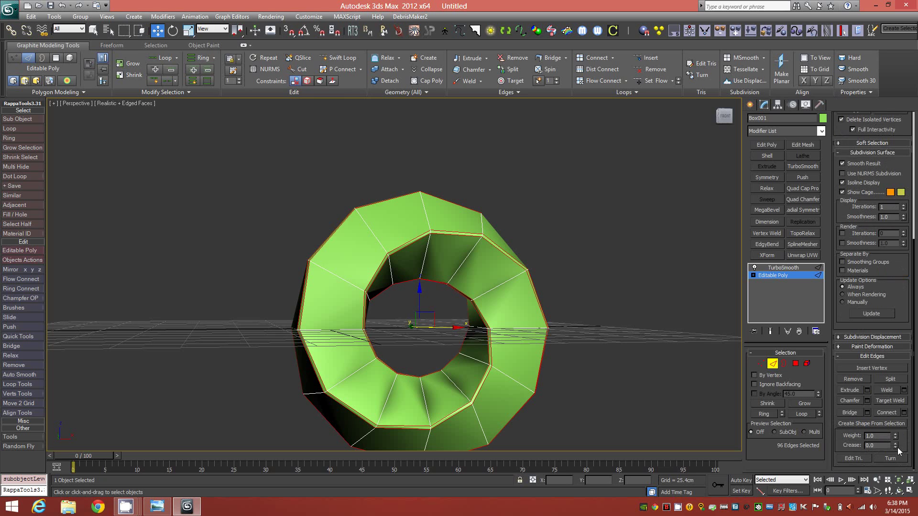
pyautogui.moveTo(896, 443); pyautogui.dragTo(898, 8)
pyautogui.keyDown('alt'); pyautogui.moveTo(443, 282); pyautogui.dragTo(466, 287, button='middle'); pyautogui.keyUp('alt')
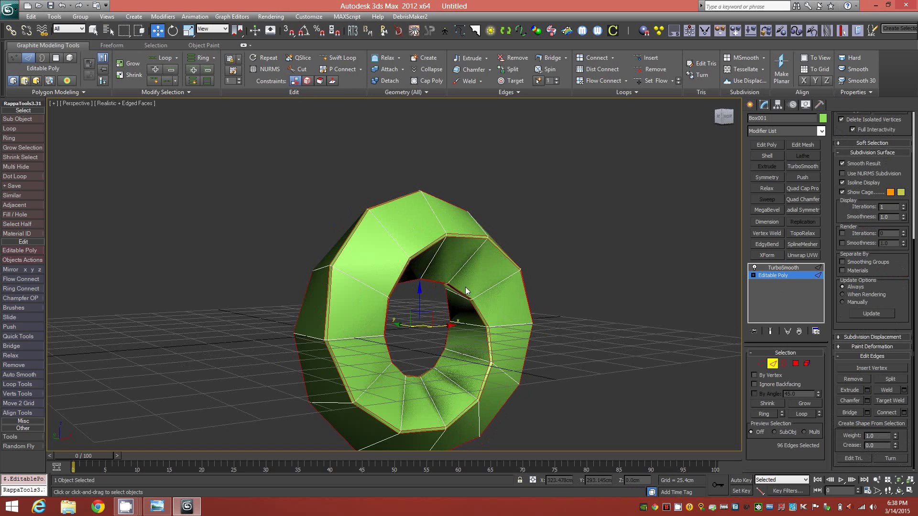
pyautogui.click(773, 366)
# - Inspect the base mesh, view the mobius_charm.png reference in Windows Photo Viewer, and return to 3ds Max to display the smoothed end result
pyautogui.keyDown('alt'); pyautogui.moveTo(376, 295); pyautogui.dragTo(349, 234, button='middle'); pyautogui.keyUp('alt')
pyautogui.keyDown('alt'); pyautogui.moveTo(363, 270); pyautogui.dragTo(417, 312, button='middle'); pyautogui.keyUp('alt')
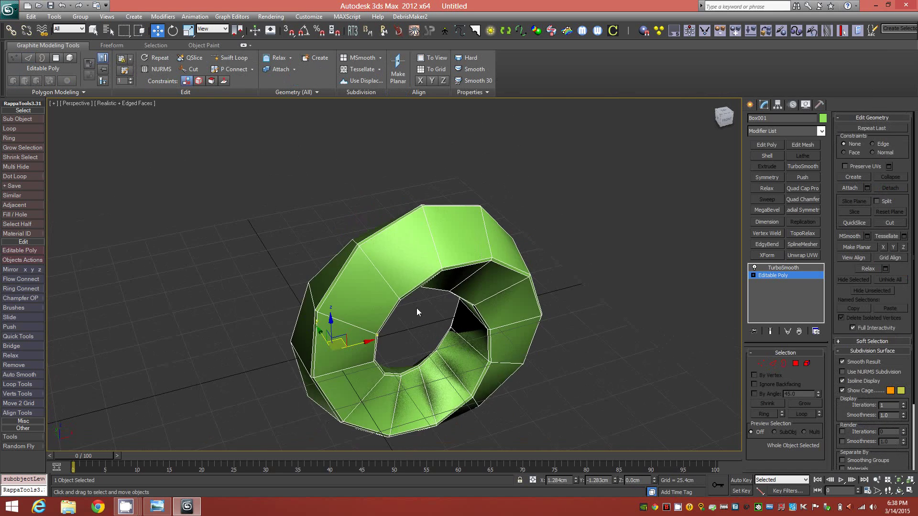
pyautogui.click(157, 507)
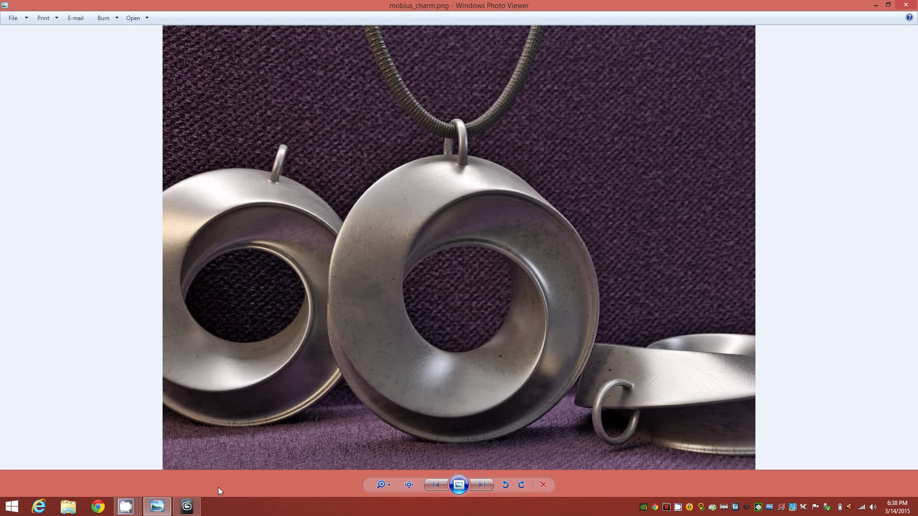
pyautogui.click(187, 507)
pyautogui.keyDown('alt'); pyautogui.moveTo(459, 325); pyautogui.dragTo(395, 265, button='middle'); pyautogui.keyUp('alt')
pyautogui.press('space')
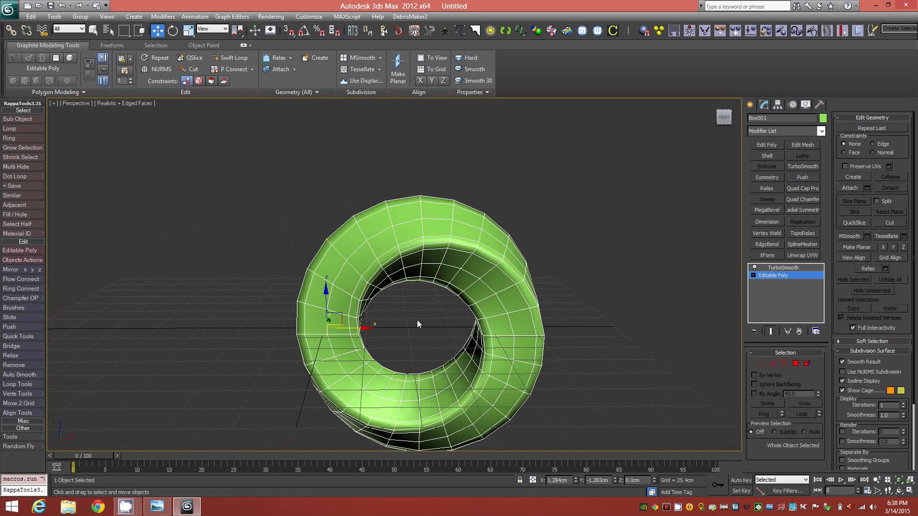
pyautogui.keyDown('alt'); pyautogui.moveTo(414, 316); pyautogui.dragTo(423, 311, button='middle'); pyautogui.keyUp('alt')
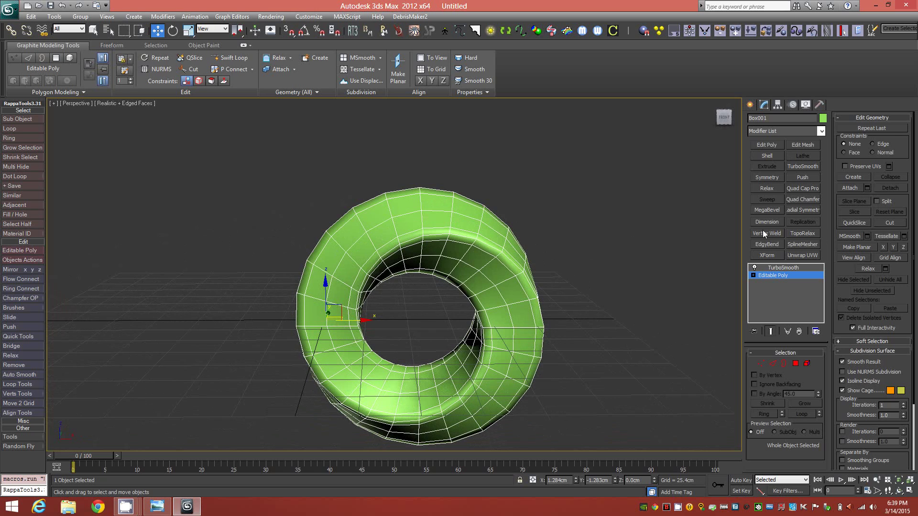
# - Center the ring's pivot to the object and reset its scale
pyautogui.click(778, 104)
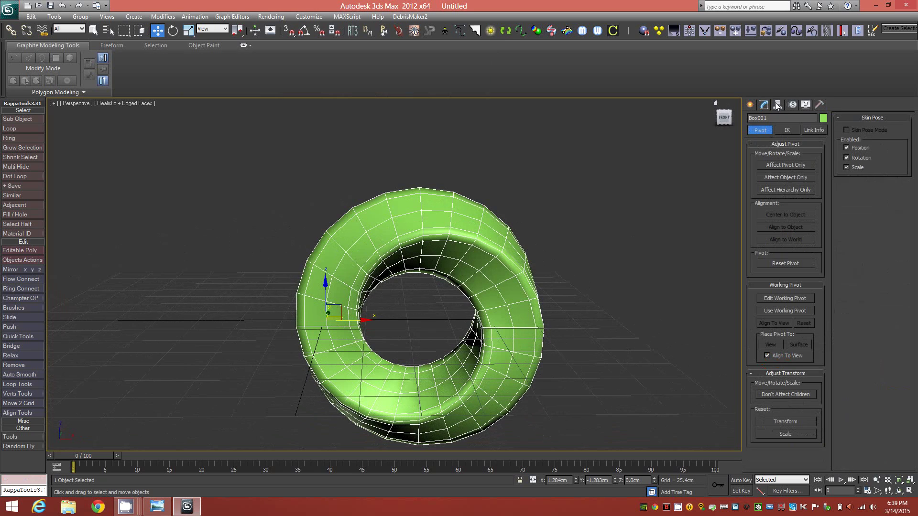
pyautogui.click(789, 164)
pyautogui.click(787, 214)
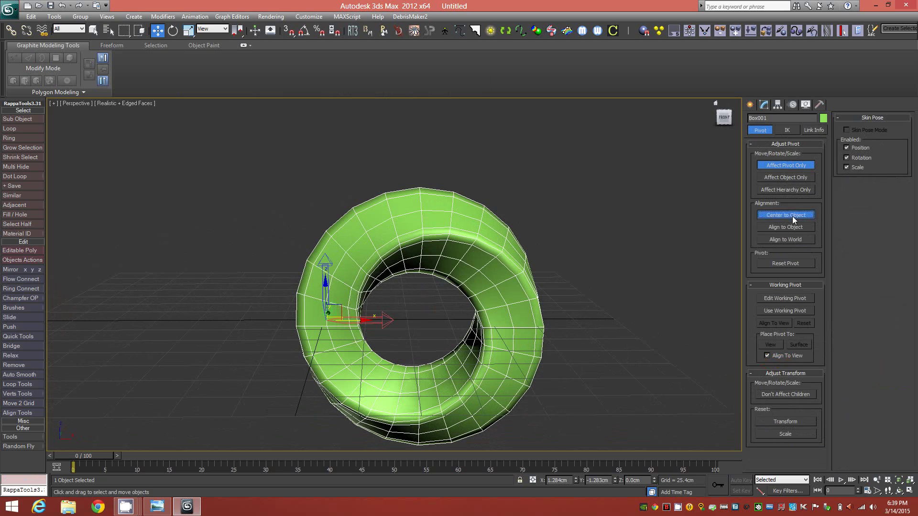
pyautogui.click(797, 165)
pyautogui.click(787, 434)
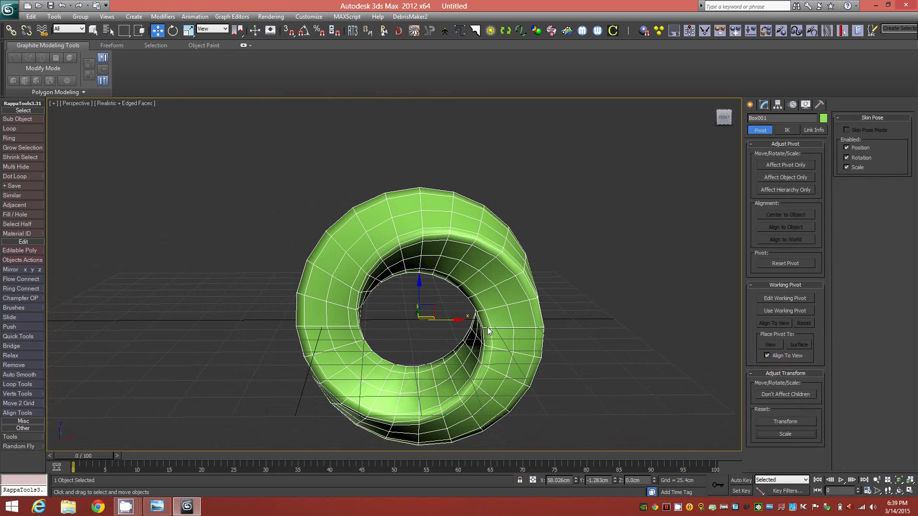
# - Rotate the ring in the Front view to about 8.9 degrees around the Y axis, fine-tuning without angle snap, and return to Perspective
pyautogui.moveTo(440, 319)
pyautogui.keyDown('alt'); pyautogui.mouseDown(button='middle')
pyautogui.moveTo(481, 320)
pyautogui.moveTo(447, 319)
pyautogui.moveTo(439, 355)
pyautogui.moveTo(437, 317)
pyautogui.mouseUp(button='middle'); pyautogui.keyUp('alt')
pyautogui.press('e')
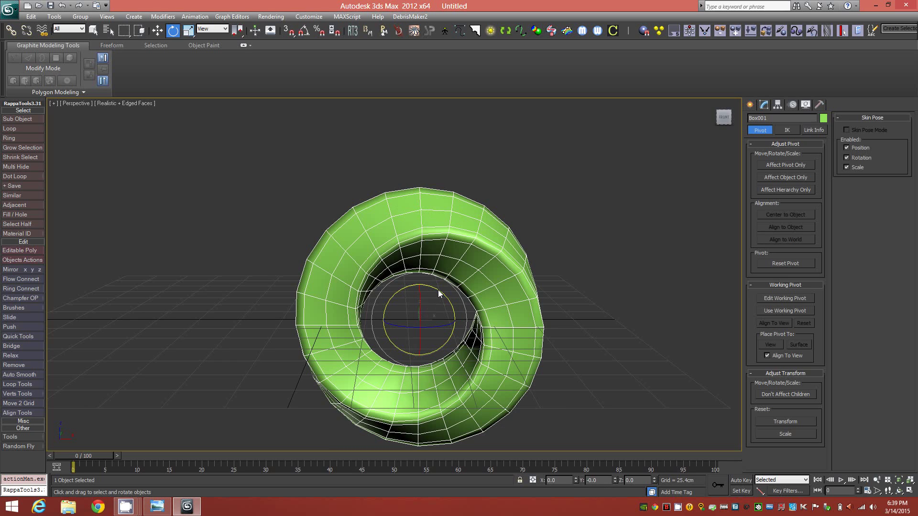
pyautogui.click(303, 30)
pyautogui.click(723, 117)
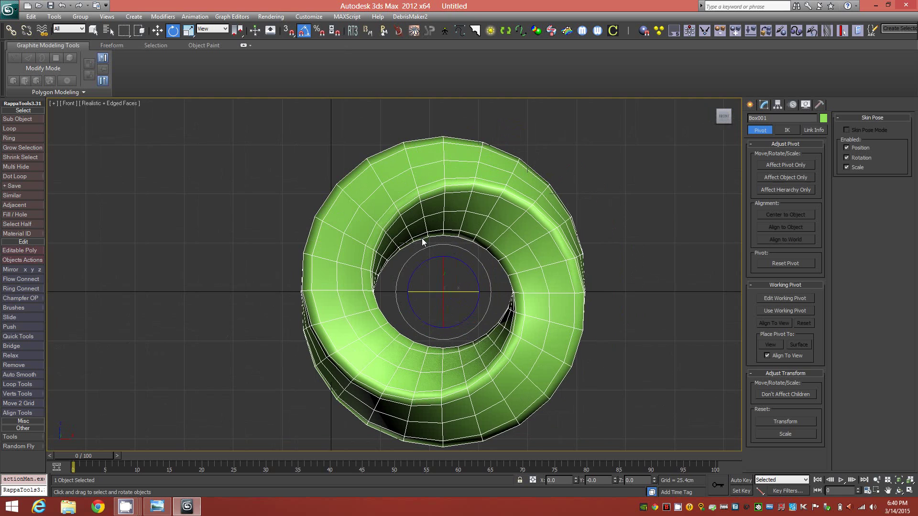
pyautogui.moveTo(461, 262); pyautogui.dragTo(464, 263)
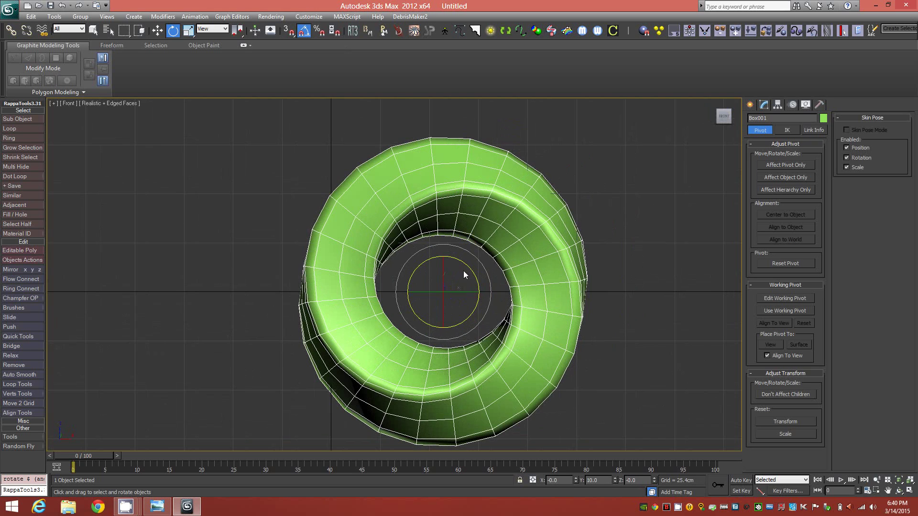
pyautogui.press('a')
pyautogui.moveTo(466, 265); pyautogui.dragTo(504, 286)
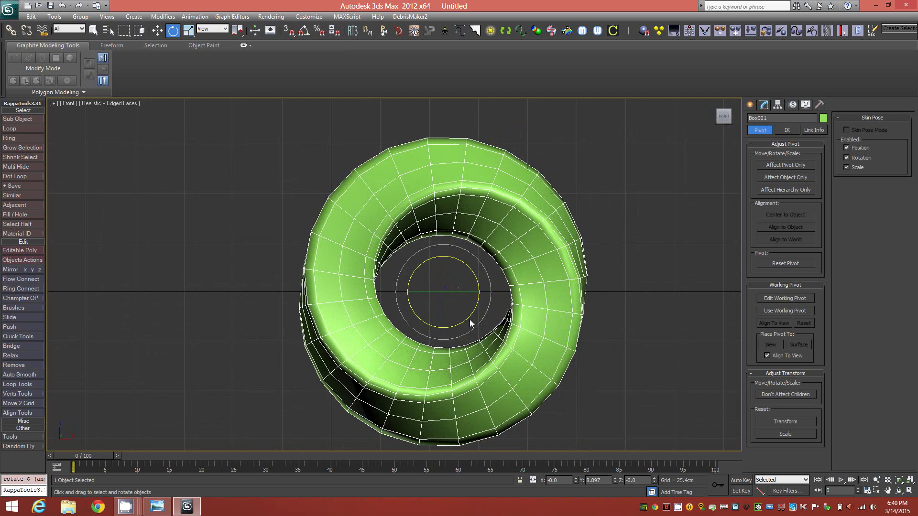
pyautogui.press('p')
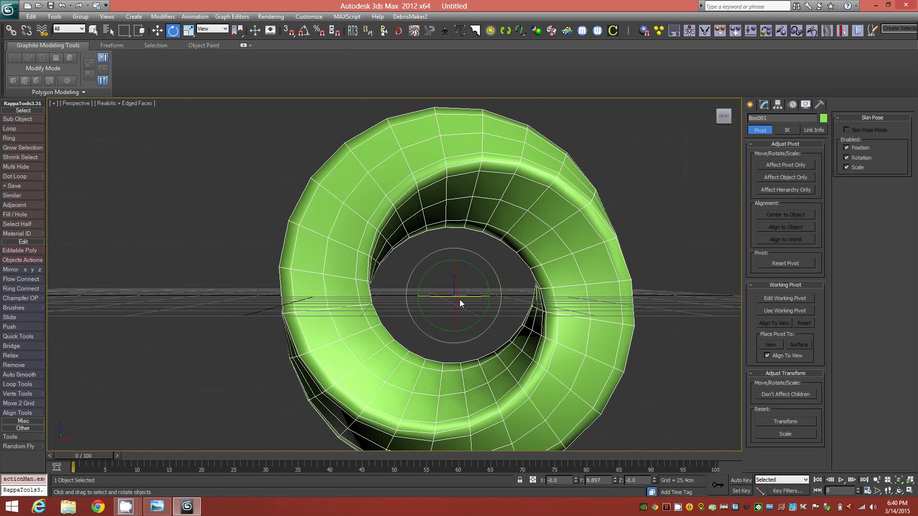
pyautogui.keyDown('alt'); pyautogui.moveTo(448, 269); pyautogui.dragTo(455, 278, button='middle'); pyautogui.keyUp('alt')
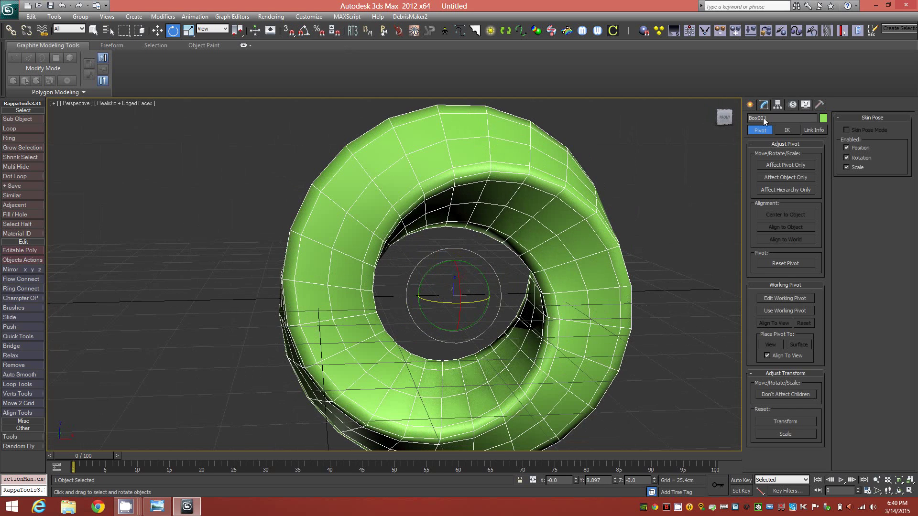
# - Activate the base Editable Poly beneath TurboSmooth and check the mobius_charm.png reference in Windows Photo Viewer before returning to 3ds Max
pyautogui.click(764, 104)
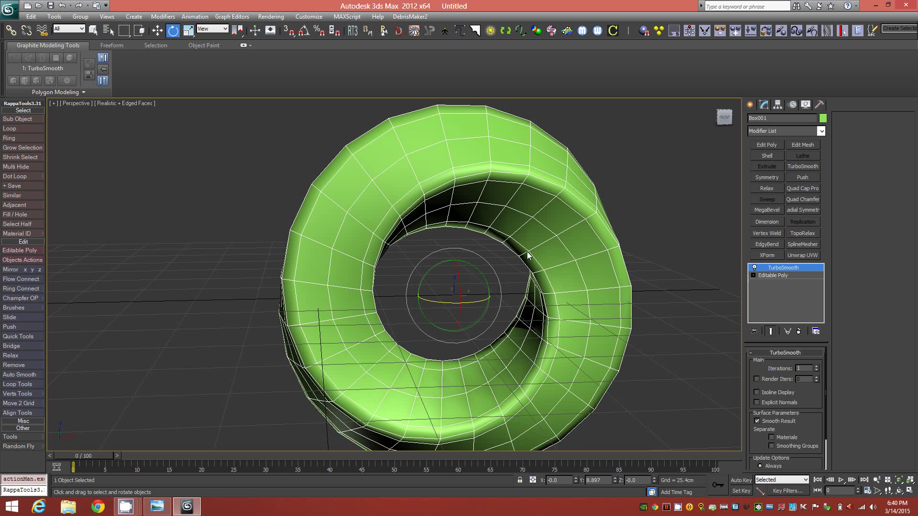
pyautogui.click(798, 277)
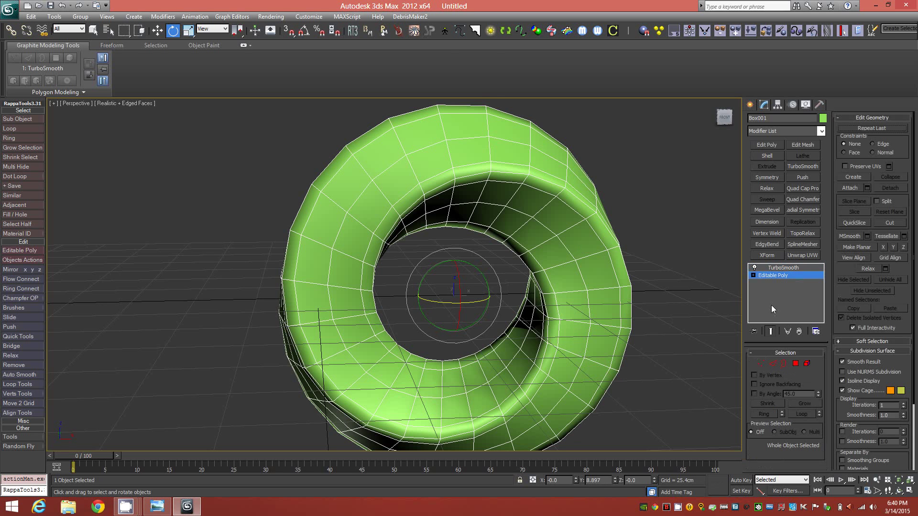
pyautogui.click(157, 507)
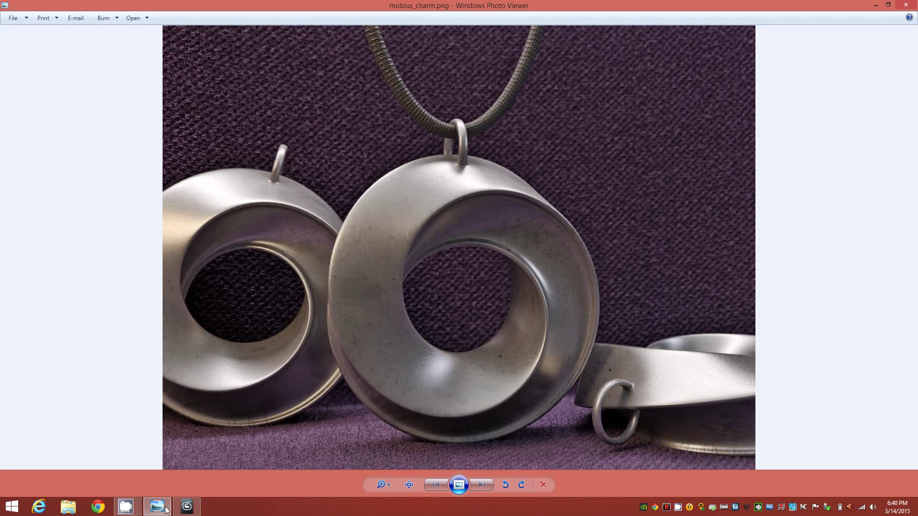
pyautogui.moveTo(193, 507)
pyautogui.click(195, 510)
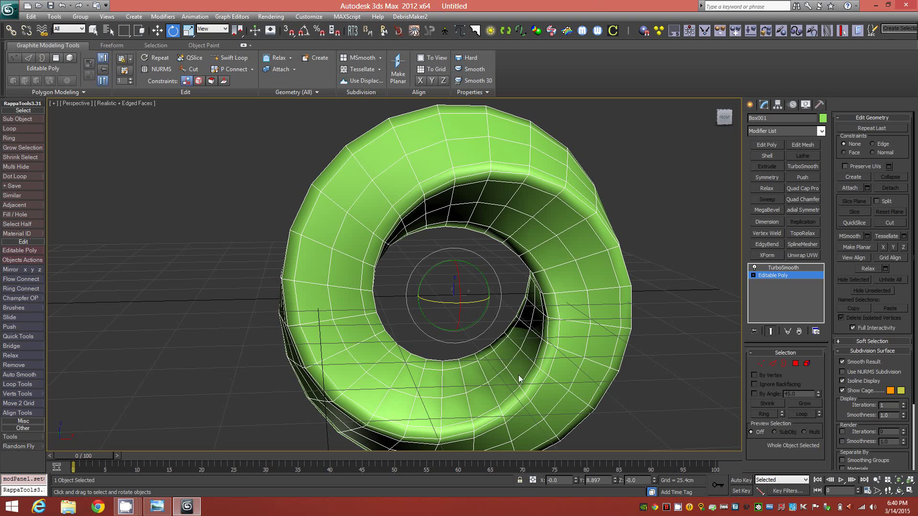
# - Select the complete loop of wide polygons that runs along the inner face of the twisted ring
pyautogui.moveTo(435, 311)
pyautogui.keyDown('alt'); pyautogui.mouseDown(button='middle')
pyautogui.moveTo(480, 312)
pyautogui.moveTo(443, 312)
pyautogui.mouseUp(button='middle'); pyautogui.keyUp('alt')
pyautogui.click(795, 363)
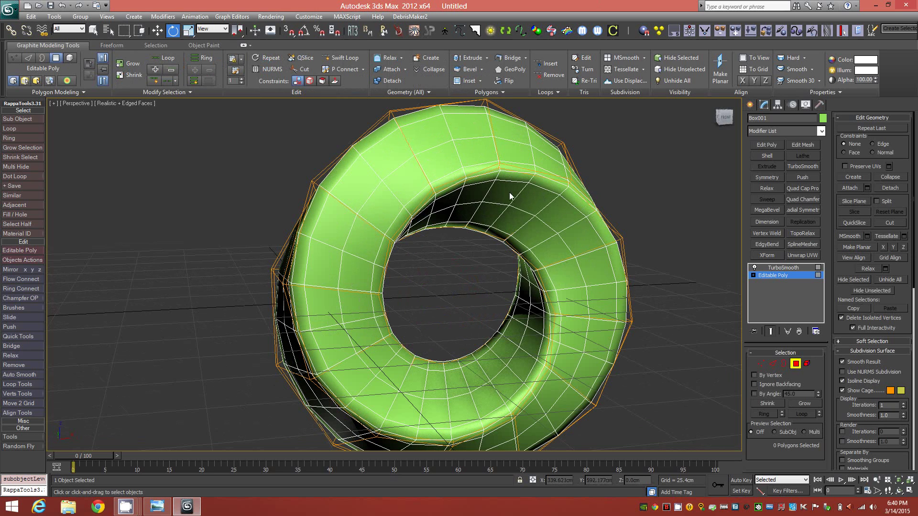
pyautogui.click(509, 193)
pyautogui.keyDown('shift'); pyautogui.click(565, 223); pyautogui.keyUp('shift')
pyautogui.press('F4')
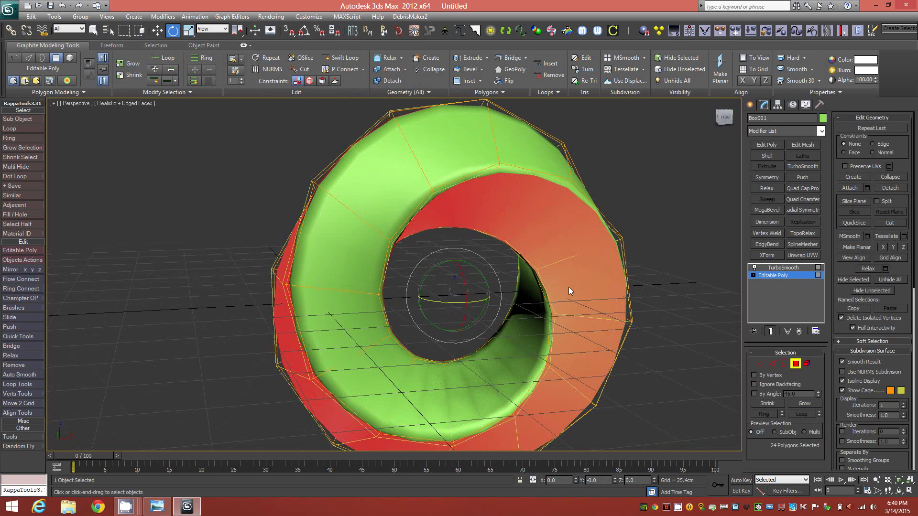
pyautogui.press('F4')
pyautogui.keyDown('alt'); pyautogui.moveTo(561, 281); pyautogui.dragTo(537, 284, button='middle'); pyautogui.keyUp('alt')
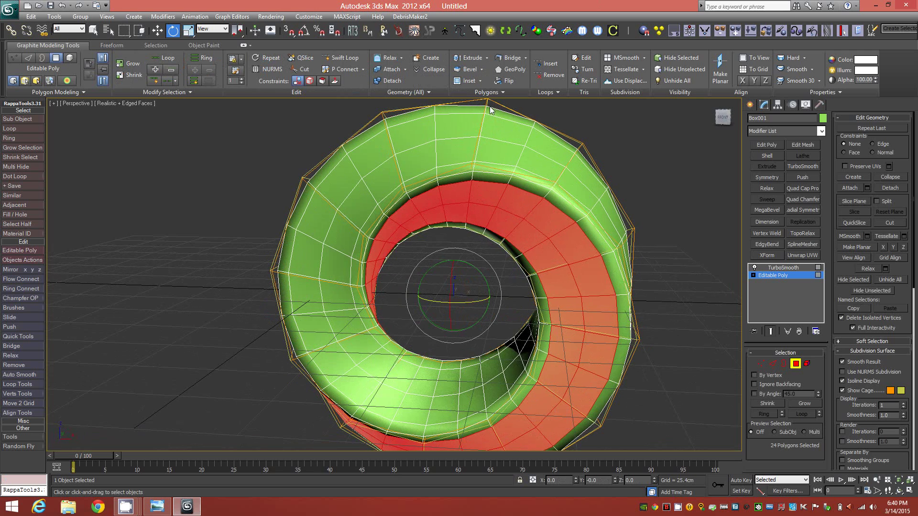
# - Inset the selected polygon loop as a group by 5.15 cm
pyautogui.keyDown('shift'); pyautogui.click(465, 81); pyautogui.keyUp('shift')
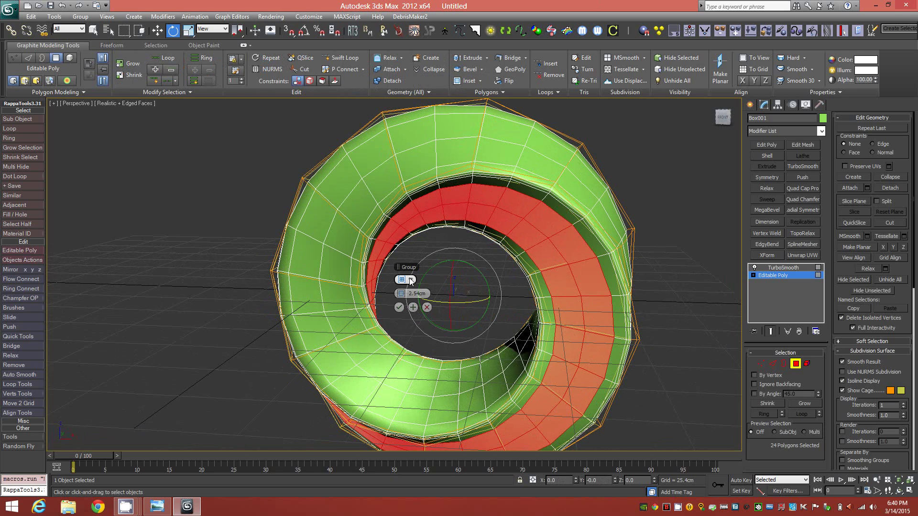
pyautogui.moveTo(405, 293); pyautogui.dragTo(409, 296)
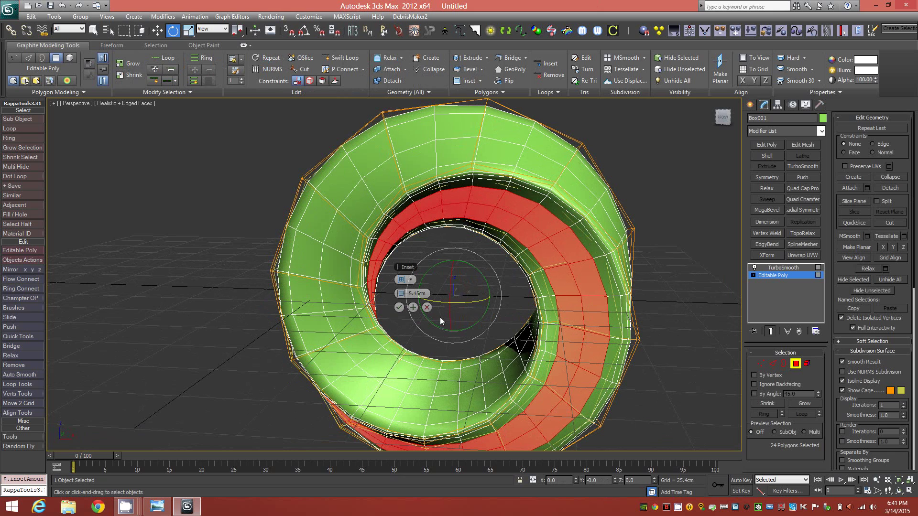
pyautogui.click(399, 308)
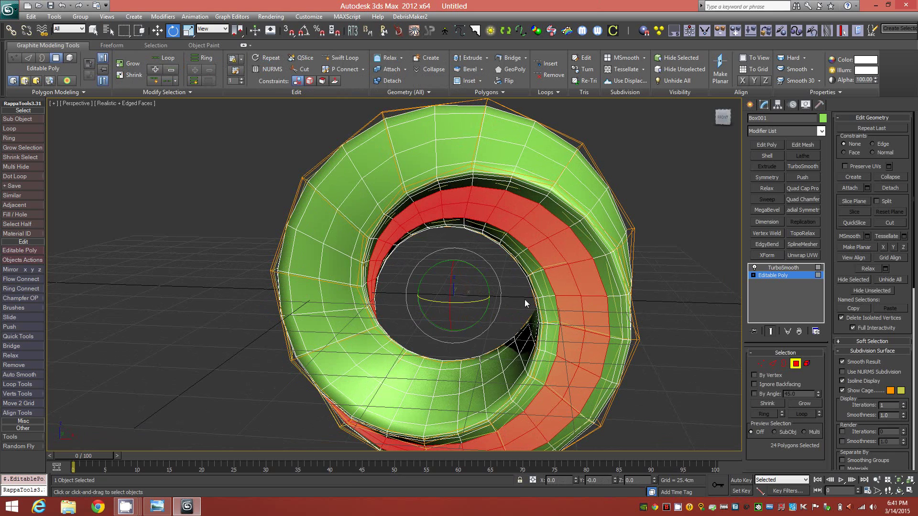
# - Extrude the inset polygons inward along their local normals by -10.274 cm, then leave polygon editing
pyautogui.click(472, 58)
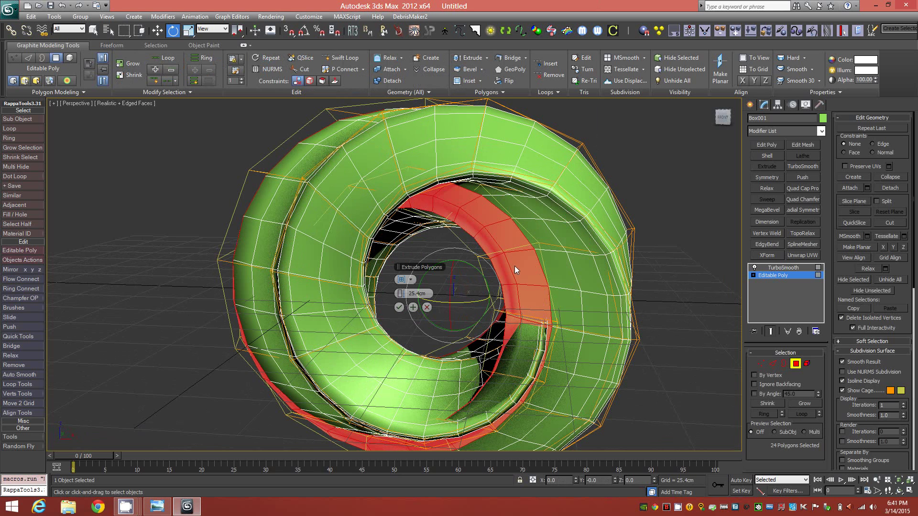
pyautogui.click(413, 280)
pyautogui.click(450, 300)
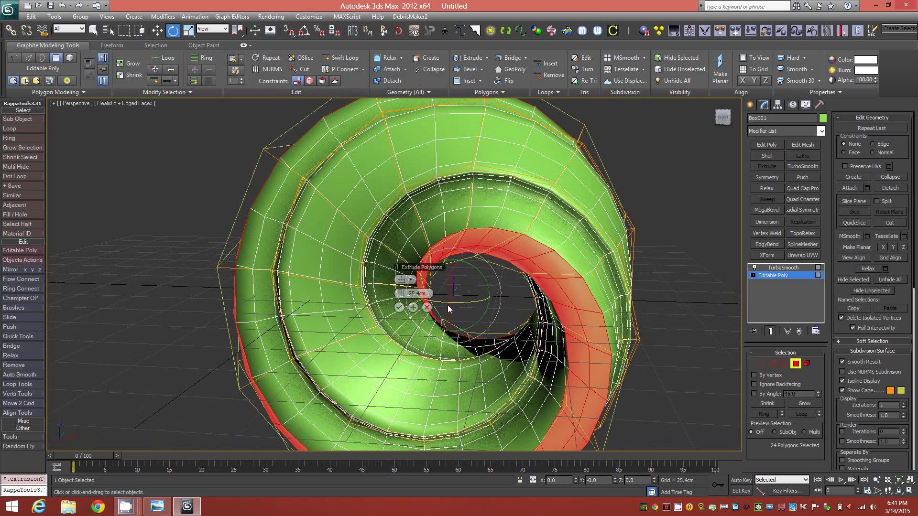
pyautogui.moveTo(401, 293); pyautogui.dragTo(345, 296)
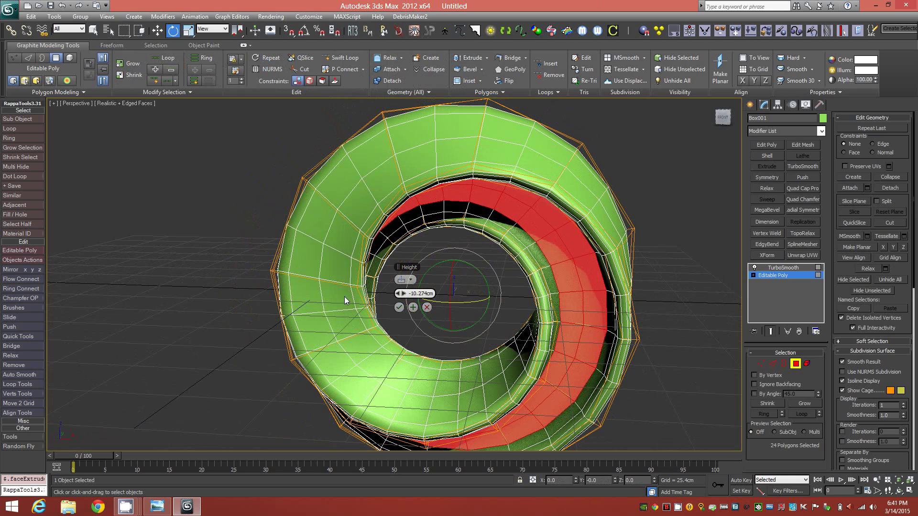
pyautogui.click(399, 308)
pyautogui.click(796, 365)
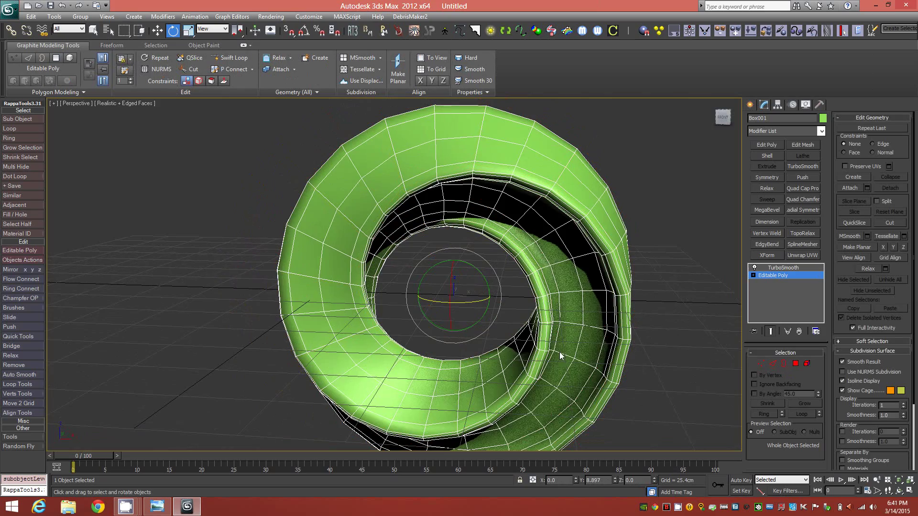
# - Inspect the recessed channel around the ring from several angles and check which polygons form its floor
pyautogui.hotkey('ctrl', 'q')
pyautogui.hotkey('ctrl', 'q')
pyautogui.moveTo(520, 311)
pyautogui.keyDown('alt'); pyautogui.mouseDown(button='middle')
pyautogui.moveTo(669, 313)
pyautogui.moveTo(526, 317)
pyautogui.moveTo(504, 303)
pyautogui.moveTo(478, 306)
pyautogui.moveTo(569, 313)
pyautogui.moveTo(534, 314)
pyautogui.mouseUp(button='middle'); pyautogui.keyUp('alt')
pyautogui.moveTo(491, 260); pyautogui.dragTo(527, 272, button='middle')
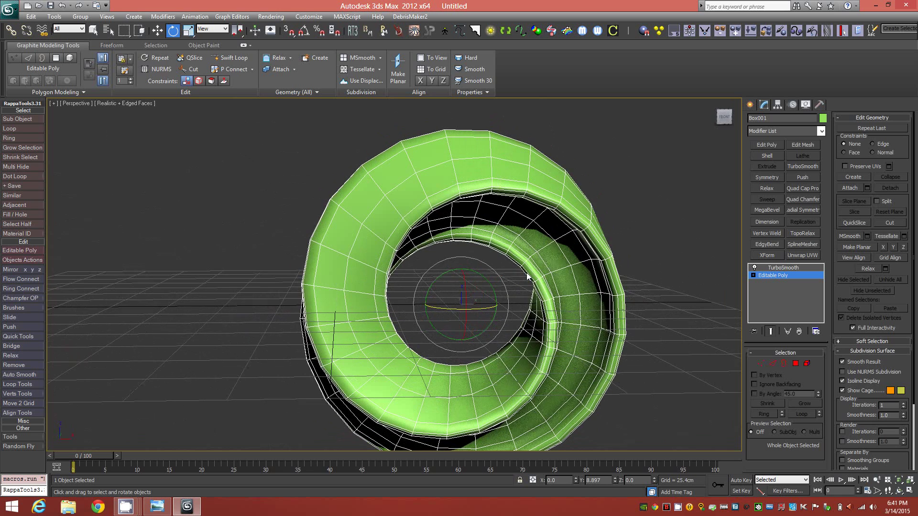
pyautogui.keyDown('alt'); pyautogui.moveTo(532, 223); pyautogui.dragTo(466, 133, button='middle'); pyautogui.keyUp('alt')
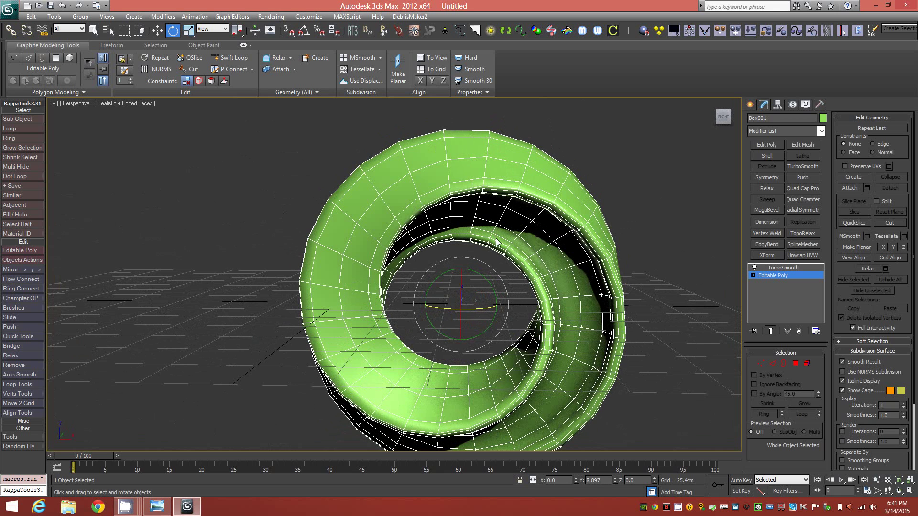
pyautogui.click(796, 363)
pyautogui.moveTo(487, 203); pyautogui.dragTo(486, 235, button='middle')
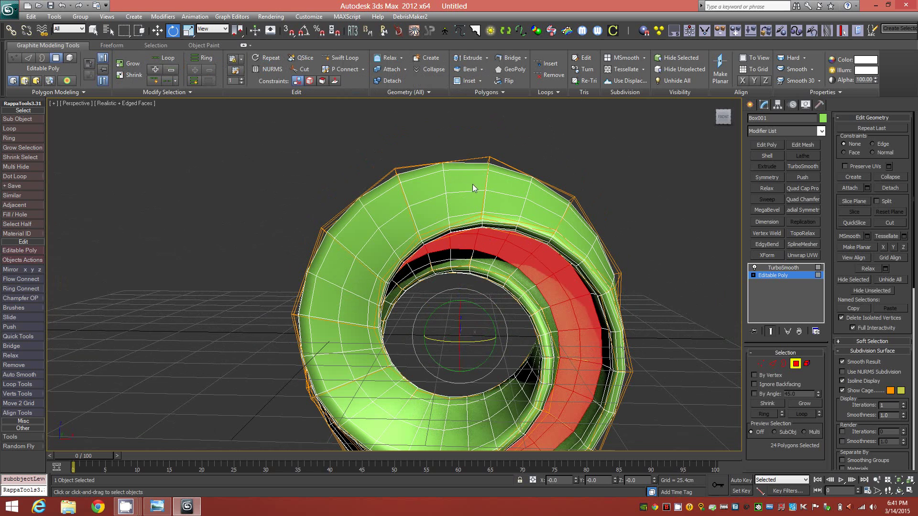
# - Add an Edit Poly modifier on top of TurboSmooth
pyautogui.click(784, 267)
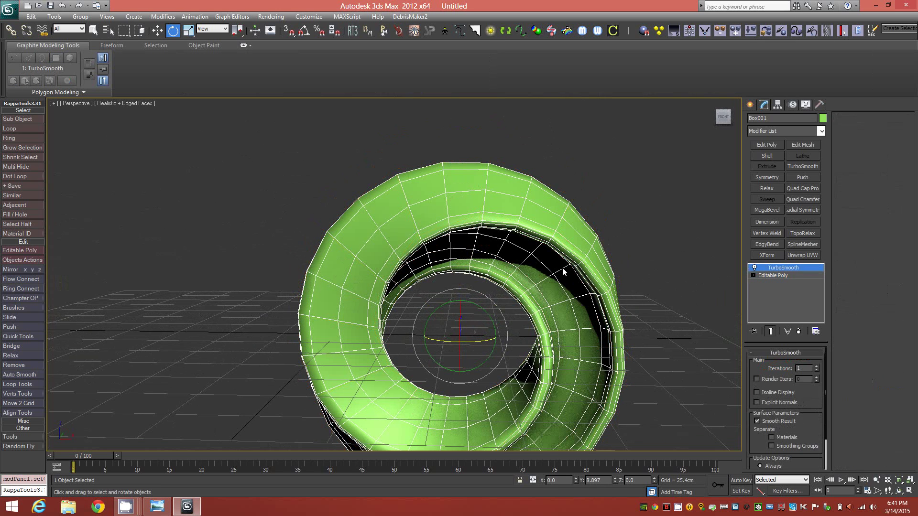
pyautogui.click(81, 93)
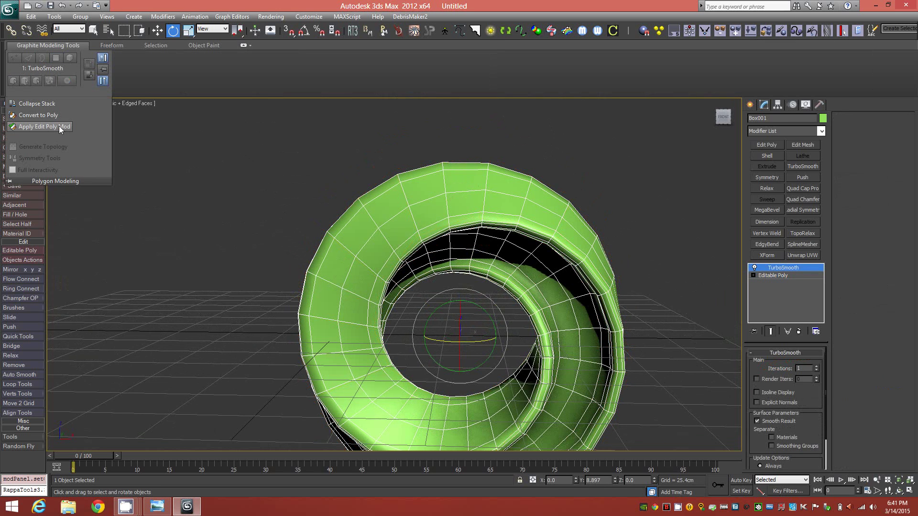
pyautogui.click(60, 128)
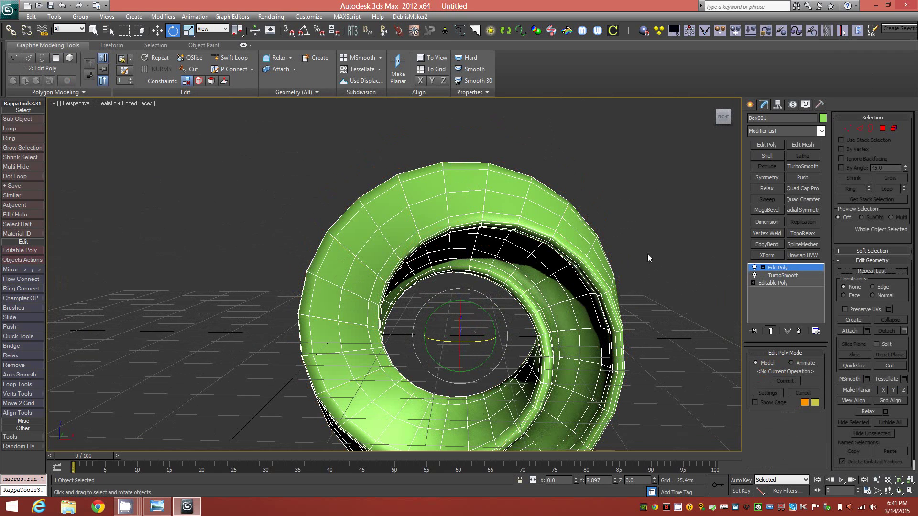
# - Select two opposing polygons at the top of the ring, one on the outer face and one on the recessed channel's floor
pyautogui.click(883, 129)
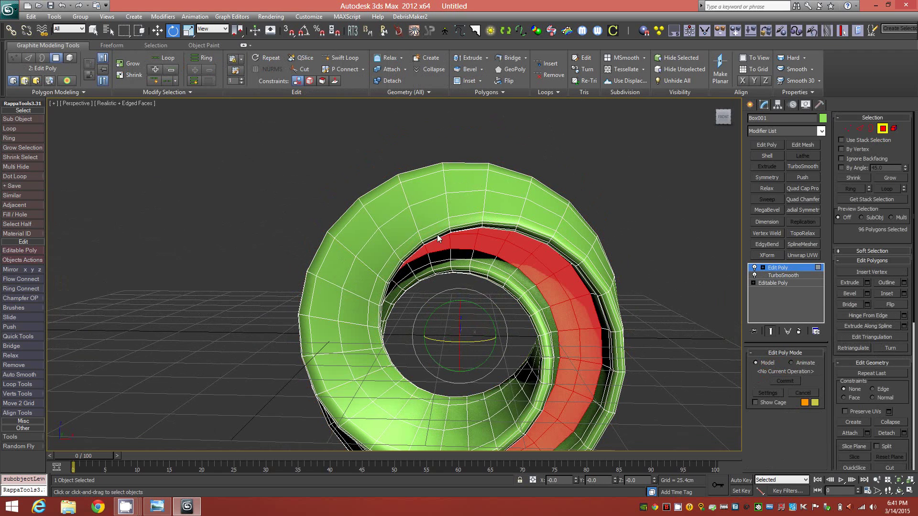
pyautogui.keyDown('alt'); pyautogui.moveTo(484, 290); pyautogui.dragTo(603, 271, button='middle'); pyautogui.keyUp('alt')
pyautogui.click(470, 186)
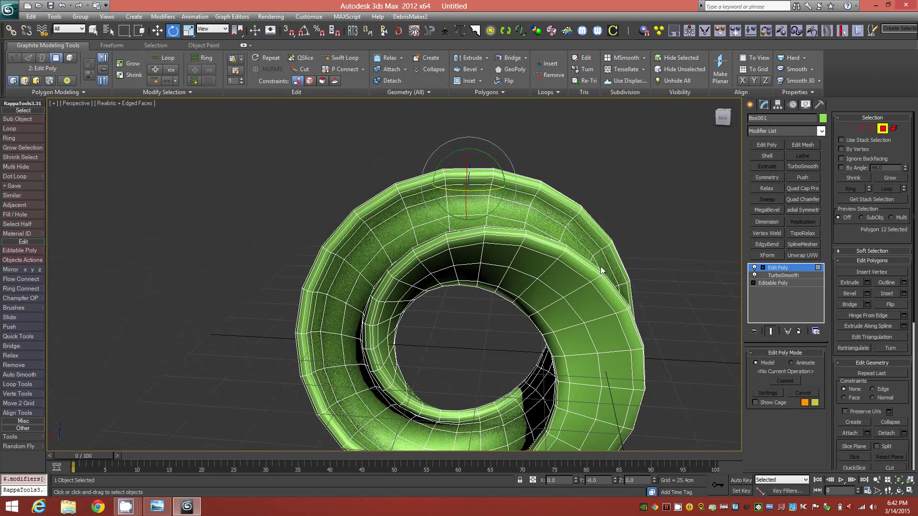
pyautogui.keyDown('ctrl'); pyautogui.click(475, 206); pyautogui.keyUp('ctrl')
pyautogui.keyDown('alt'); pyautogui.moveTo(605, 239); pyautogui.dragTo(522, 247, button='middle'); pyautogui.keyUp('alt')
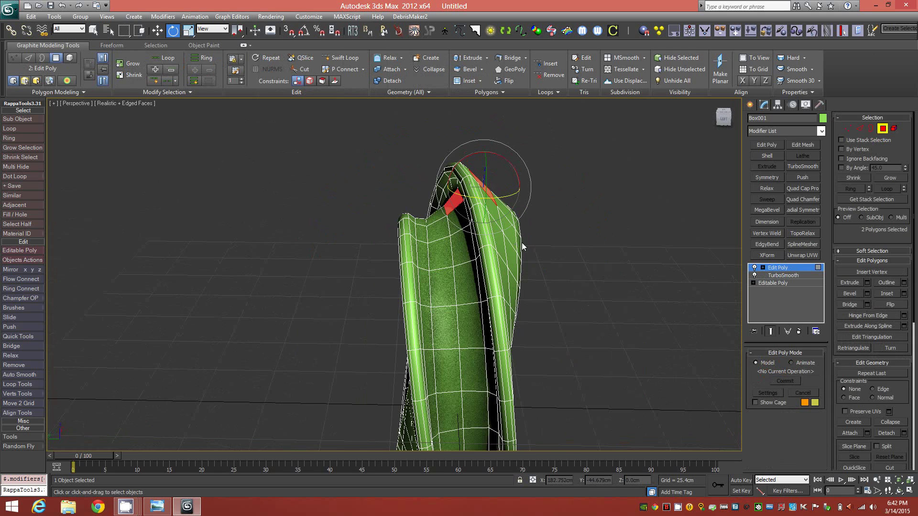
pyautogui.click(465, 204)
pyautogui.keyDown('alt'); pyautogui.moveTo(507, 287); pyautogui.dragTo(487, 301, button='middle'); pyautogui.keyUp('alt')
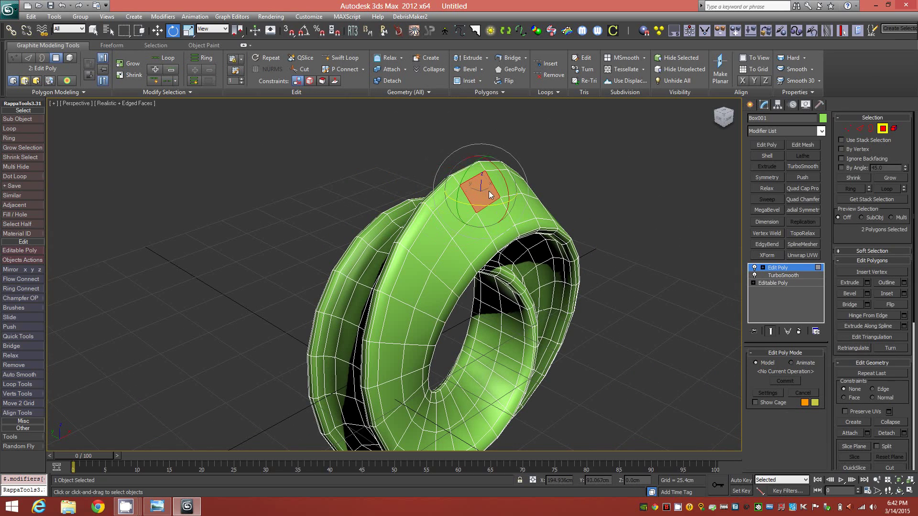
pyautogui.moveTo(464, 271)
pyautogui.keyDown('alt'); pyautogui.mouseDown(button='middle')
pyautogui.moveTo(496, 275)
pyautogui.moveTo(447, 273)
pyautogui.mouseUp(button='middle'); pyautogui.keyUp('alt')
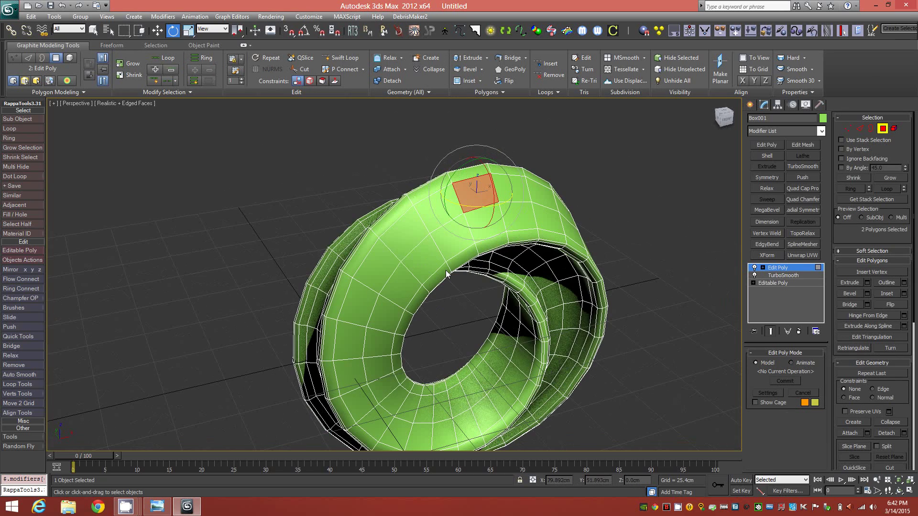
pyautogui.click(469, 80)
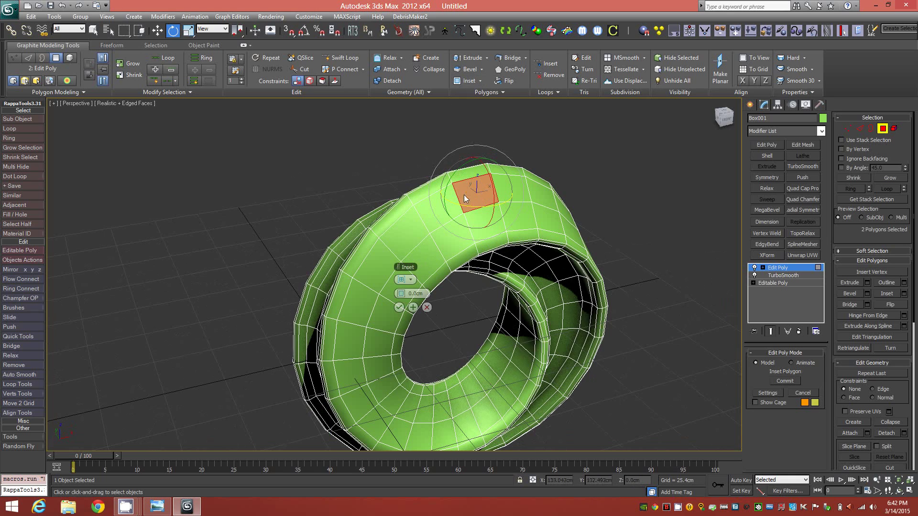
pyautogui.scroll(6, 464, 194)
pyautogui.keyDown('alt'); pyautogui.moveTo(493, 226); pyautogui.dragTo(486, 257, button='middle'); pyautogui.keyUp('alt')
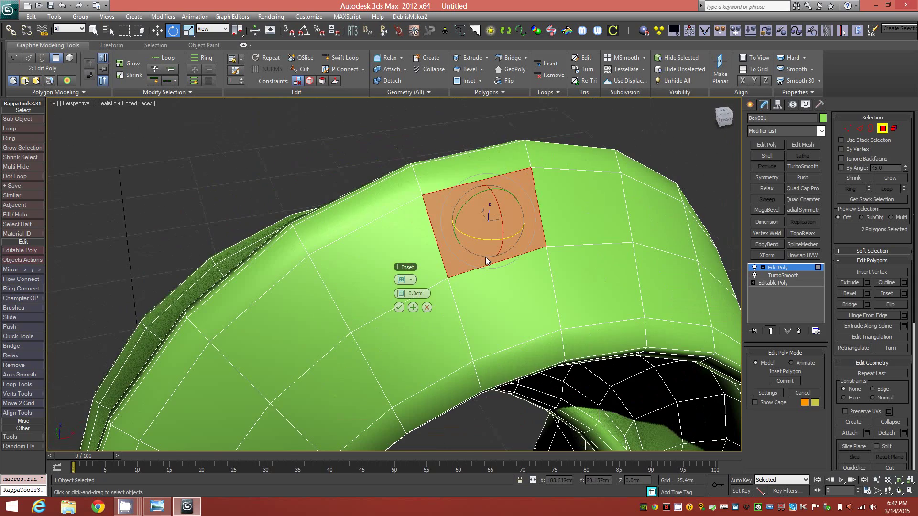
pyautogui.click(411, 280)
pyautogui.click(413, 300)
pyautogui.moveTo(406, 295); pyautogui.dragTo(409, 295)
pyautogui.keyDown('alt'); pyautogui.moveTo(516, 304); pyautogui.dragTo(640, 298, button='middle'); pyautogui.keyUp('alt')
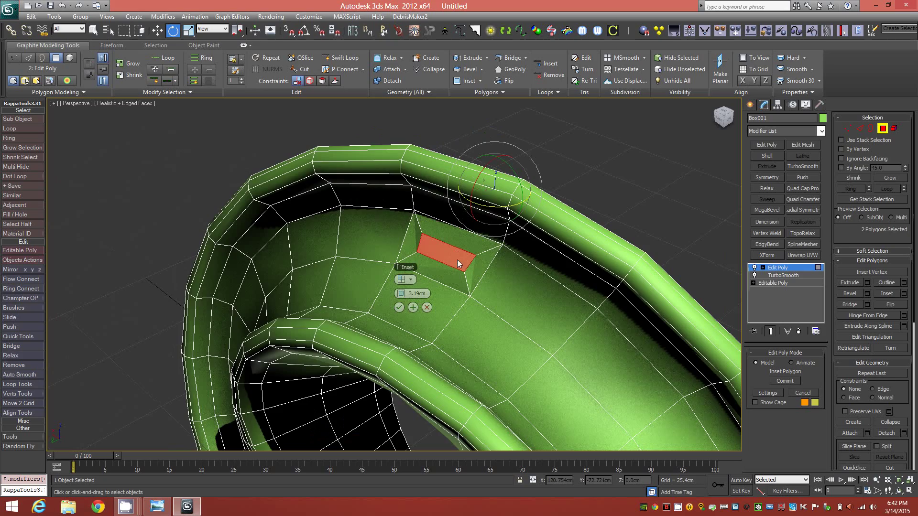
pyautogui.keyDown('alt'); pyautogui.moveTo(618, 257); pyautogui.dragTo(569, 305, button='middle'); pyautogui.keyUp('alt')
pyautogui.click(427, 308)
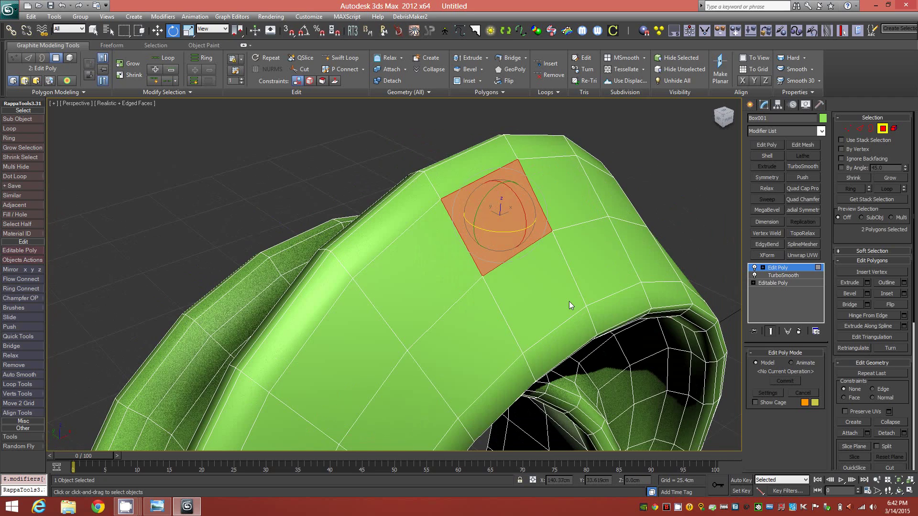
# - Tessellate the two selected polygons using the Polygon method
pyautogui.click(622, 70)
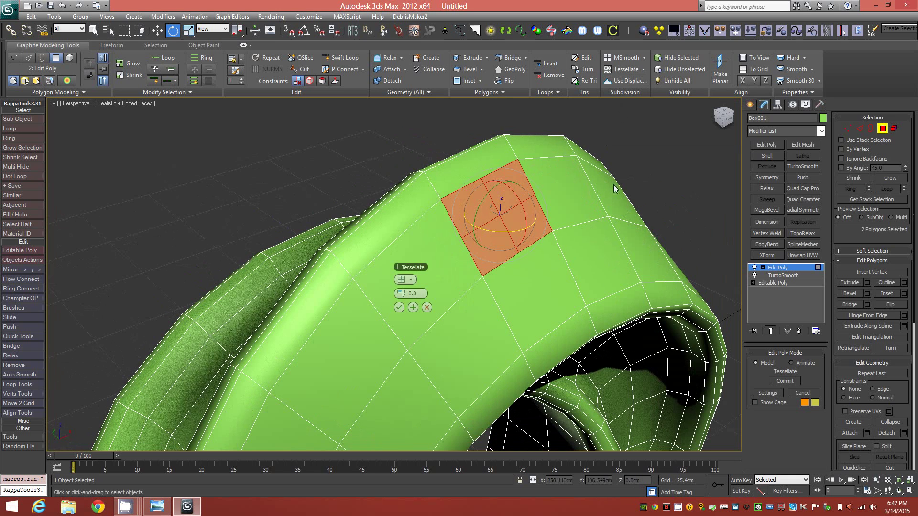
pyautogui.click(410, 280)
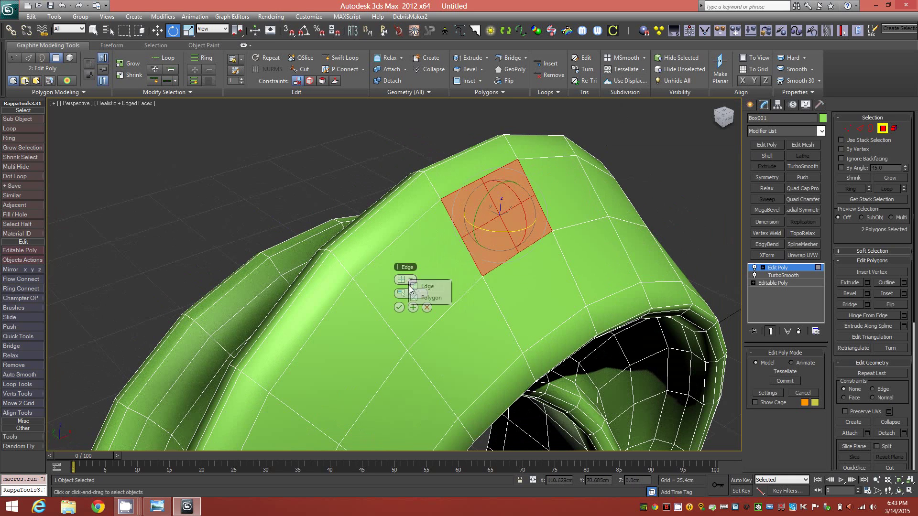
pyautogui.click(427, 298)
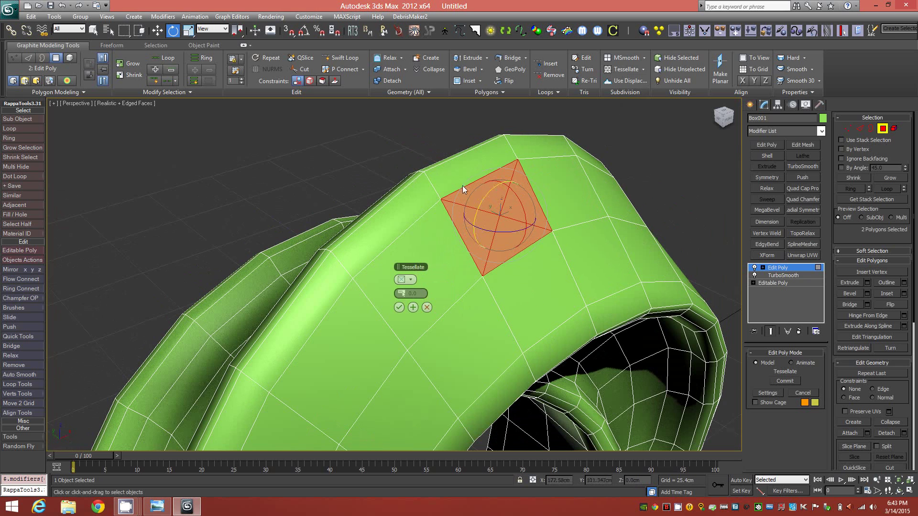
pyautogui.click(400, 307)
pyautogui.keyDown('alt'); pyautogui.moveTo(461, 305); pyautogui.dragTo(449, 288, button='middle'); pyautogui.keyUp('alt')
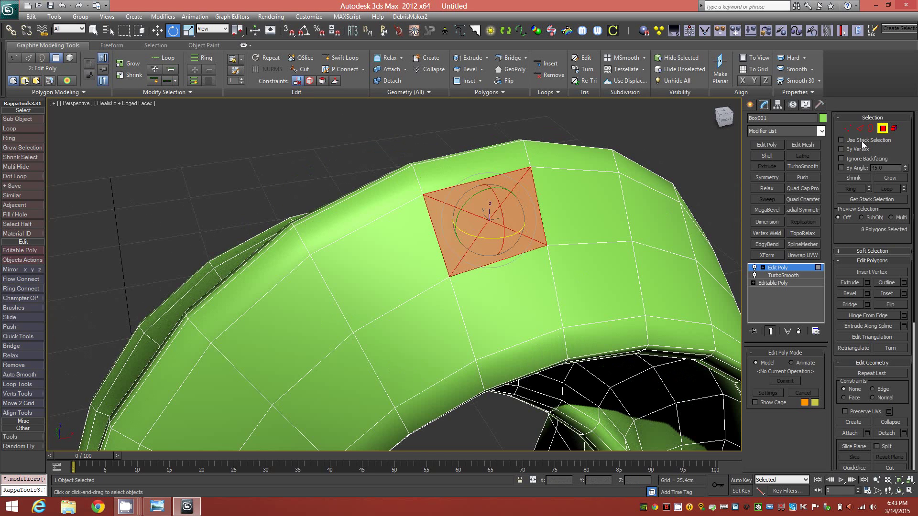
# - Select the centre vertices of both tessellated polygons, on the outer face and in the recessed channel
pyautogui.click(847, 128)
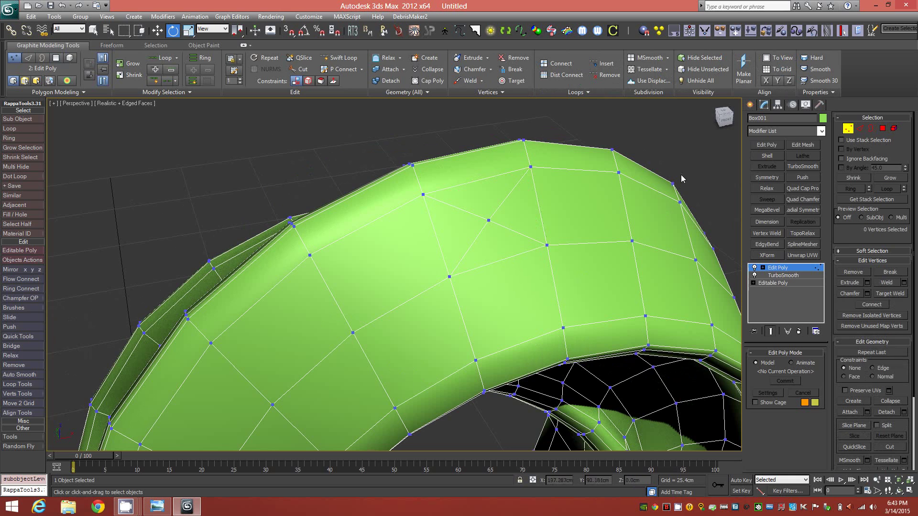
pyautogui.click(489, 220)
pyautogui.keyDown('alt'); pyautogui.moveTo(494, 258); pyautogui.dragTo(510, 279, button='middle'); pyautogui.keyUp('alt')
pyautogui.keyDown('ctrl'); pyautogui.click(429, 285); pyautogui.keyUp('ctrl')
pyautogui.moveTo(474, 280)
pyautogui.keyDown('alt'); pyautogui.mouseDown(button='middle')
pyautogui.moveTo(550, 268)
pyautogui.moveTo(468, 272)
pyautogui.mouseUp(button='middle'); pyautogui.keyUp('alt')
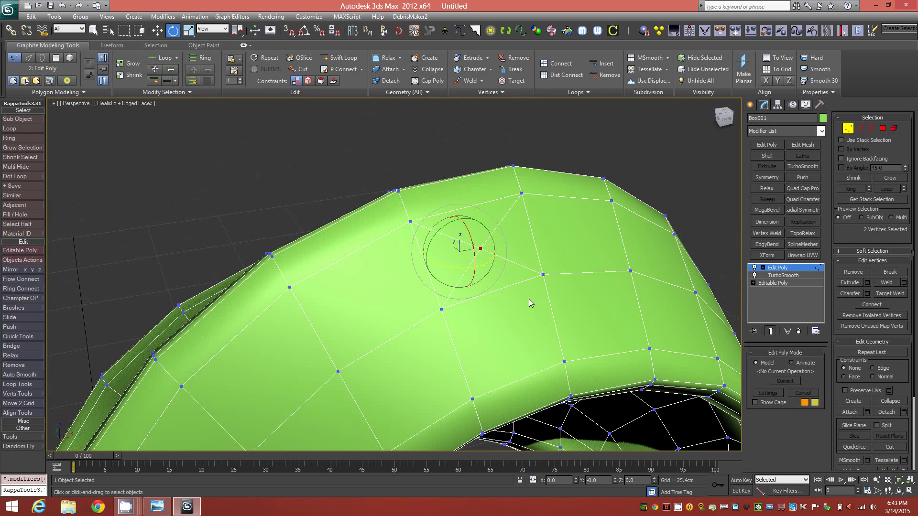
# - Chamfer the two selected centre vertices by about 3.77 cm on the outer face and in the channel
pyautogui.click(478, 70)
pyautogui.moveTo(405, 283); pyautogui.dragTo(411, 281)
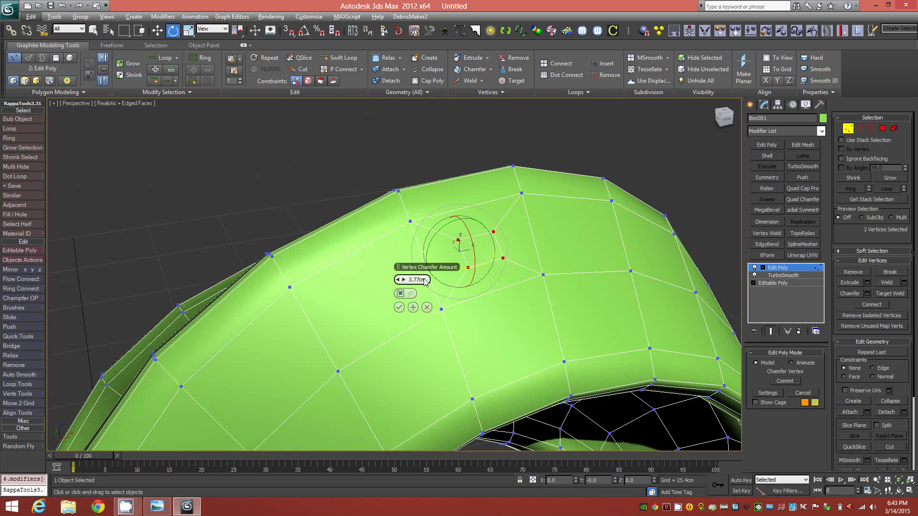
pyautogui.moveTo(476, 349)
pyautogui.keyDown('alt'); pyautogui.mouseDown(button='middle')
pyautogui.moveTo(573, 350)
pyautogui.moveTo(473, 345)
pyautogui.moveTo(570, 347)
pyautogui.moveTo(481, 343)
pyautogui.mouseUp(button='middle'); pyautogui.keyUp('alt')
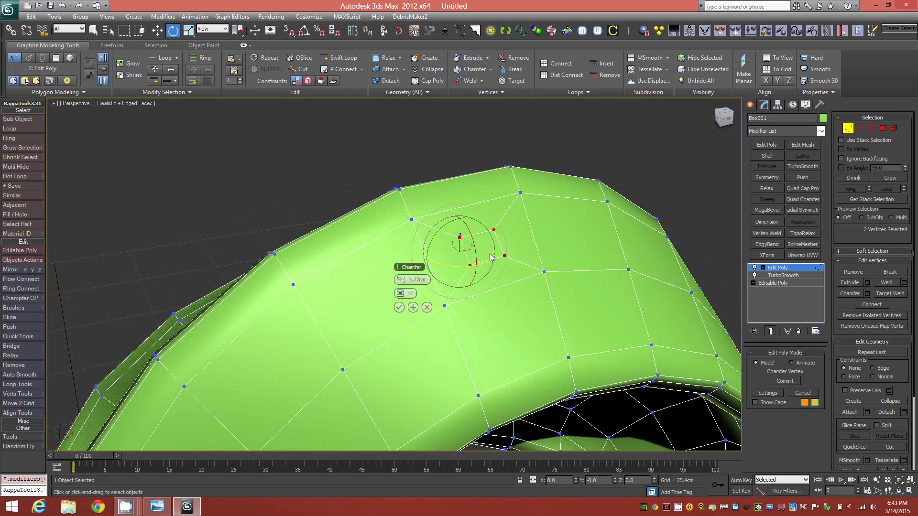
pyautogui.keyDown('alt'); pyautogui.moveTo(481, 289); pyautogui.dragTo(556, 301, button='middle'); pyautogui.keyUp('alt')
pyautogui.moveTo(495, 343)
pyautogui.keyDown('alt'); pyautogui.mouseDown(button='middle')
pyautogui.moveTo(489, 364)
pyautogui.moveTo(473, 364)
pyautogui.moveTo(595, 358)
pyautogui.moveTo(490, 349)
pyautogui.mouseUp(button='middle'); pyautogui.keyUp('alt')
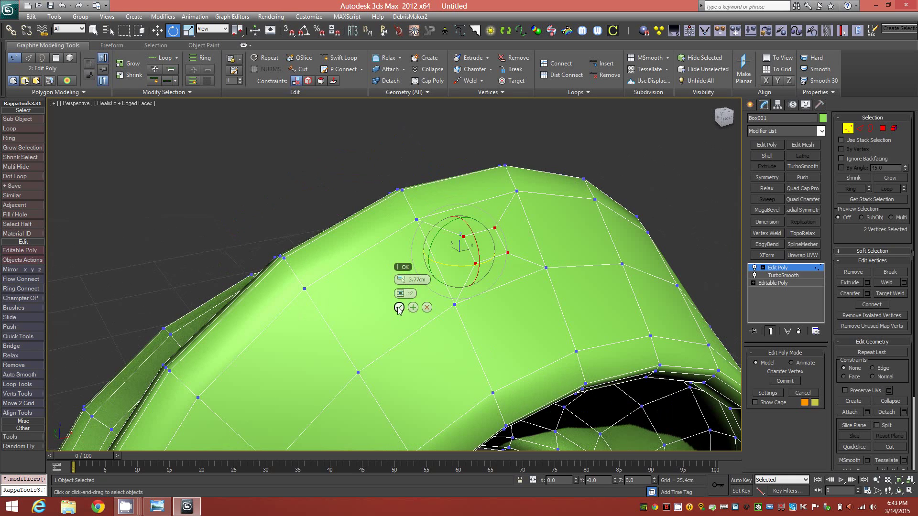
pyautogui.click(399, 308)
# - Convert the chamfered vertex selection to polygons and shrink it to the small central polygon on each face
pyautogui.keyDown('alt'); pyautogui.moveTo(503, 312); pyautogui.dragTo(555, 337, button='middle'); pyautogui.keyUp('alt')
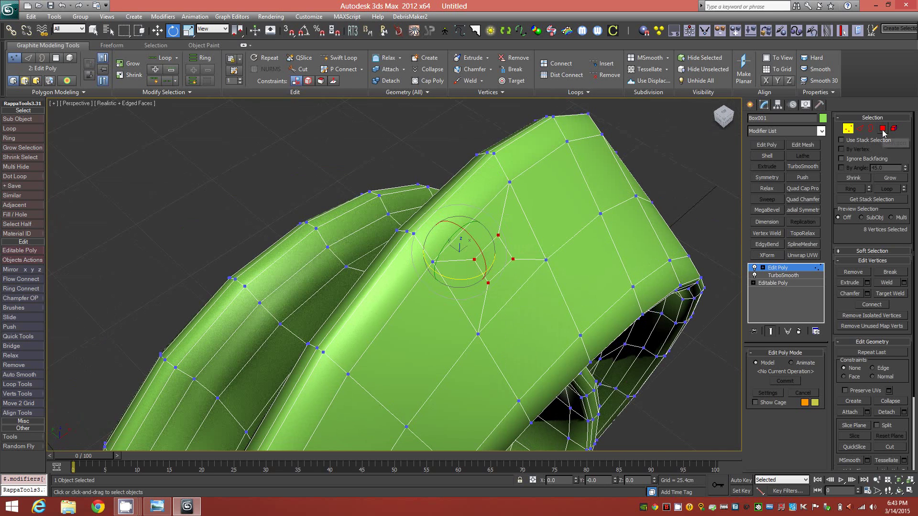
pyautogui.keyDown('ctrl'); pyautogui.click(883, 130); pyautogui.keyUp('ctrl')
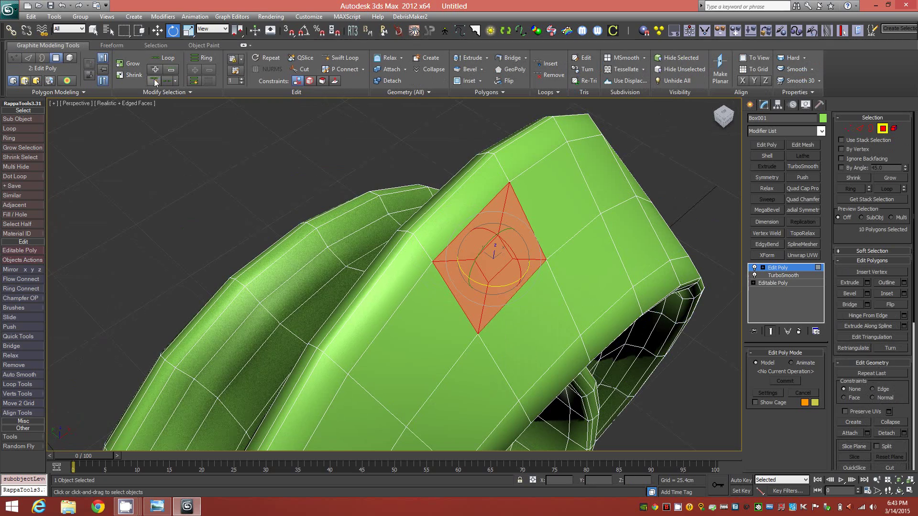
pyautogui.click(134, 75)
pyautogui.keyDown('alt'); pyautogui.moveTo(396, 303); pyautogui.dragTo(371, 283, button='middle'); pyautogui.keyUp('alt')
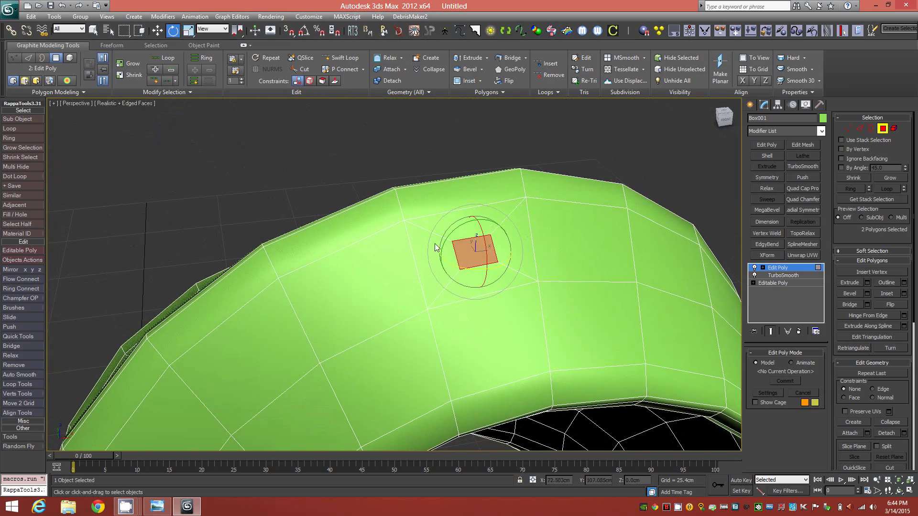
pyautogui.keyDown('alt'); pyautogui.moveTo(528, 247); pyautogui.dragTo(562, 259, button='middle'); pyautogui.keyUp('alt')
# - Apply GeoPoly to the two small selected polygons and leave polygon editing
pyautogui.click(518, 70)
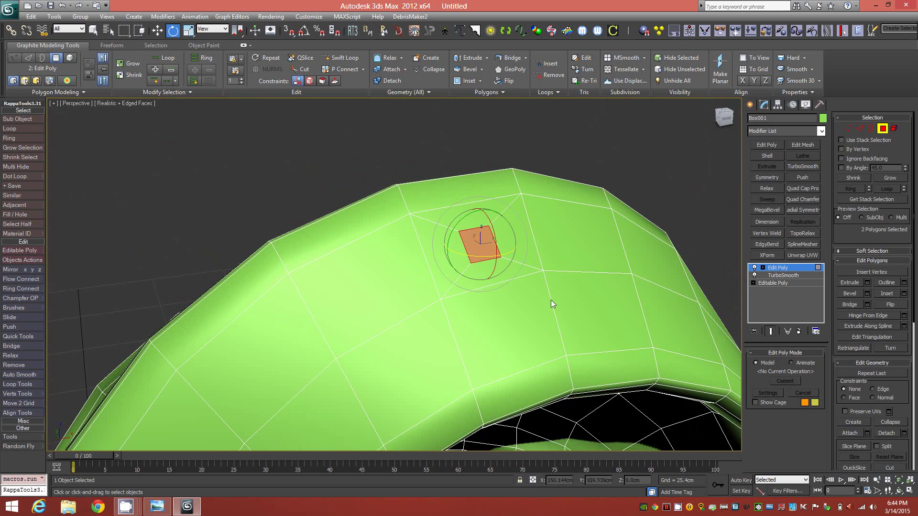
pyautogui.keyDown('alt'); pyautogui.moveTo(555, 302); pyautogui.dragTo(575, 304, button='middle'); pyautogui.keyUp('alt')
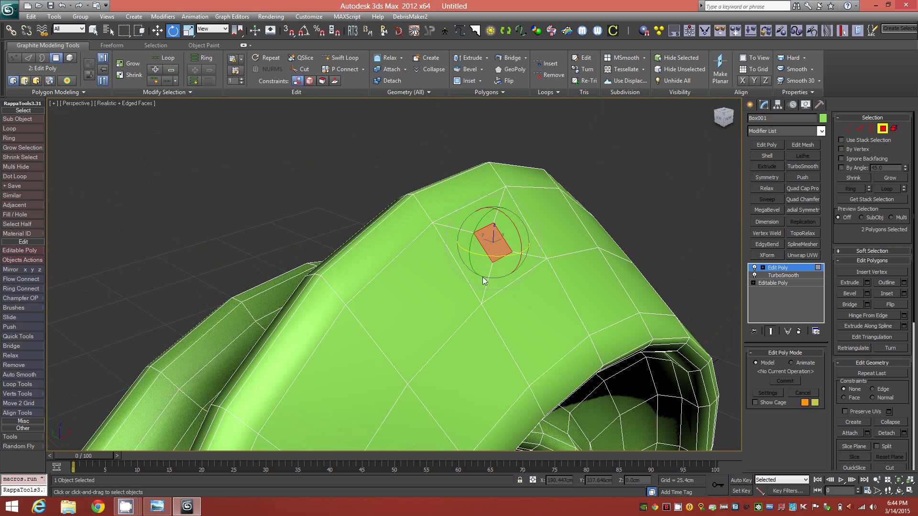
pyautogui.keyDown('alt'); pyautogui.moveTo(503, 325); pyautogui.dragTo(529, 315, button='middle'); pyautogui.keyUp('alt')
pyautogui.click(883, 130)
# - In the left view, draw a circle spline about 19.1 cm in radius and raise it so it encircles the ring's top rim
pyautogui.press('l')
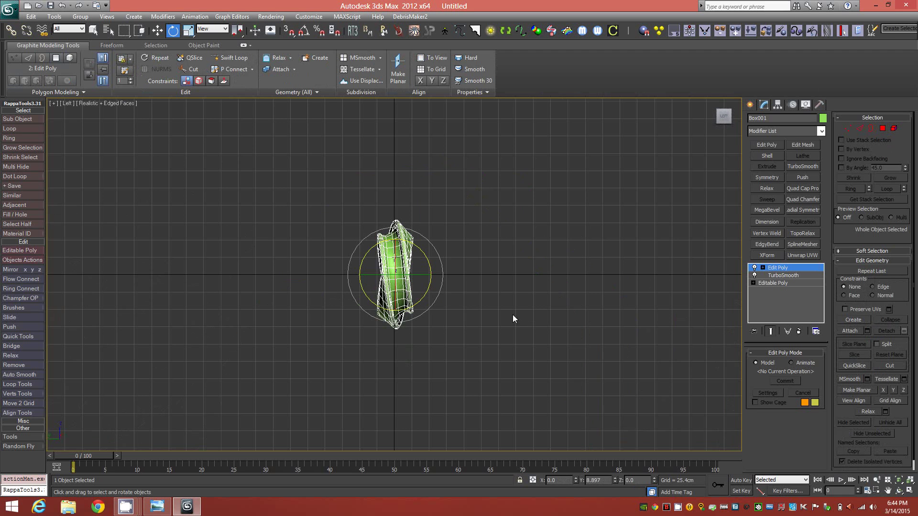
pyautogui.scroll(8, 376, 215)
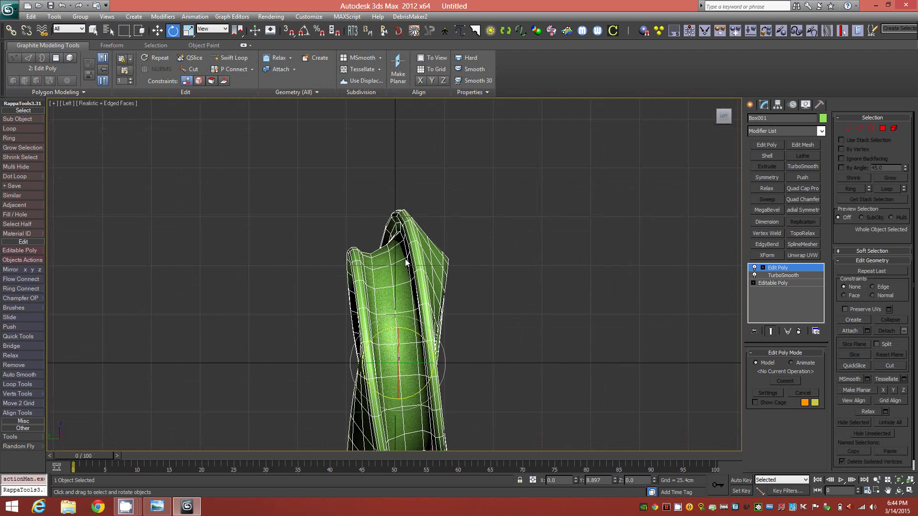
pyautogui.scroll(3, 398, 227)
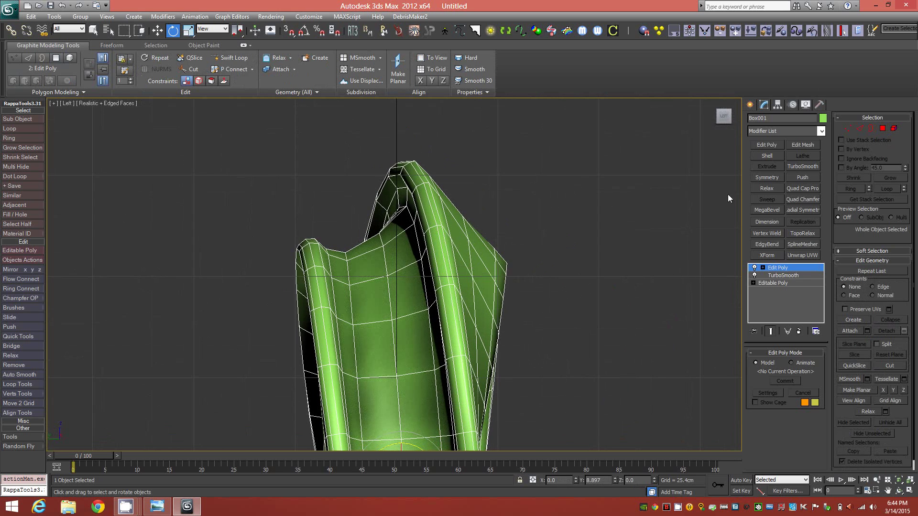
pyautogui.click(750, 105)
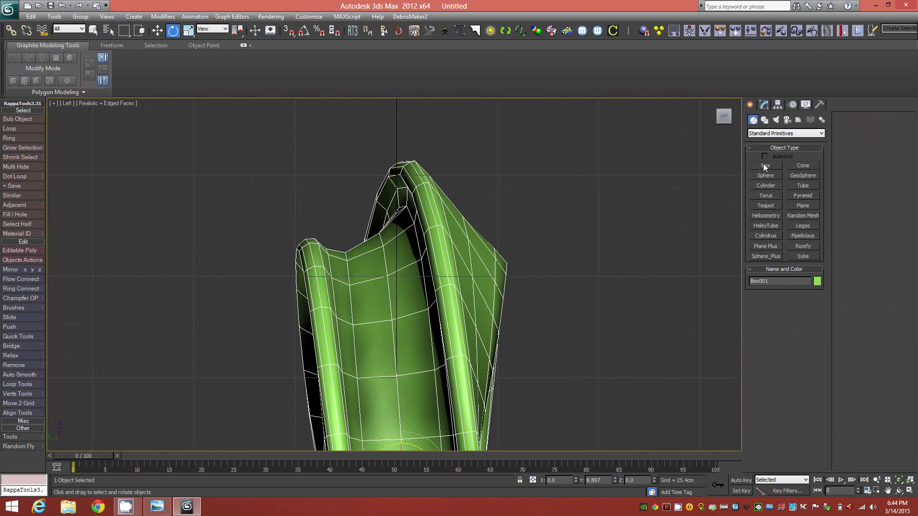
pyautogui.click(765, 120)
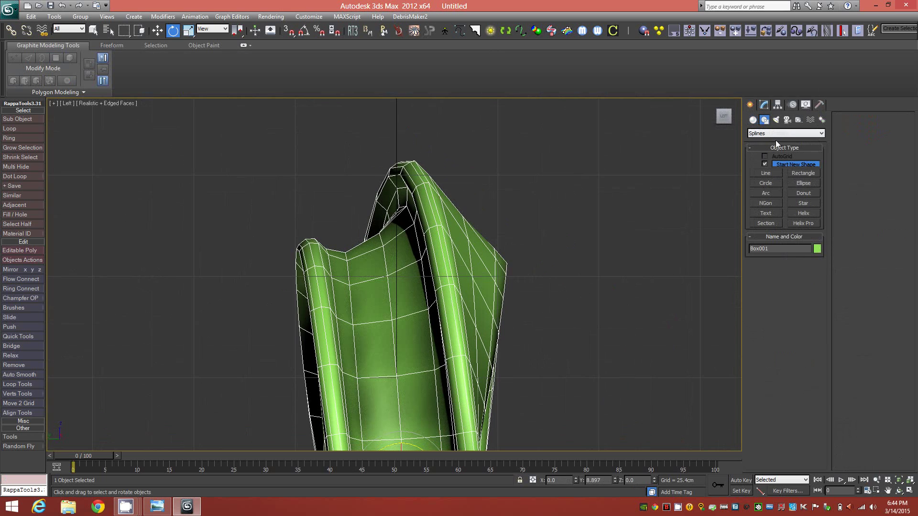
pyautogui.click(775, 185)
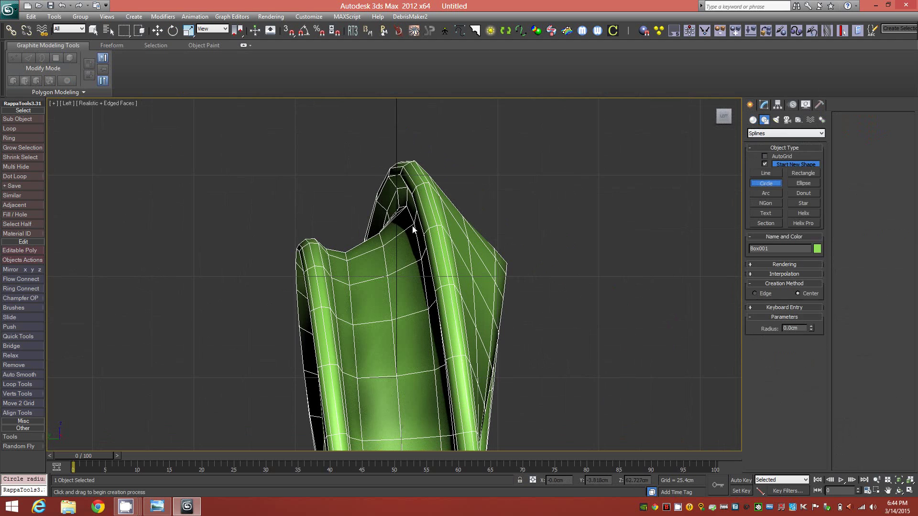
pyautogui.moveTo(417, 223); pyautogui.dragTo(380, 158)
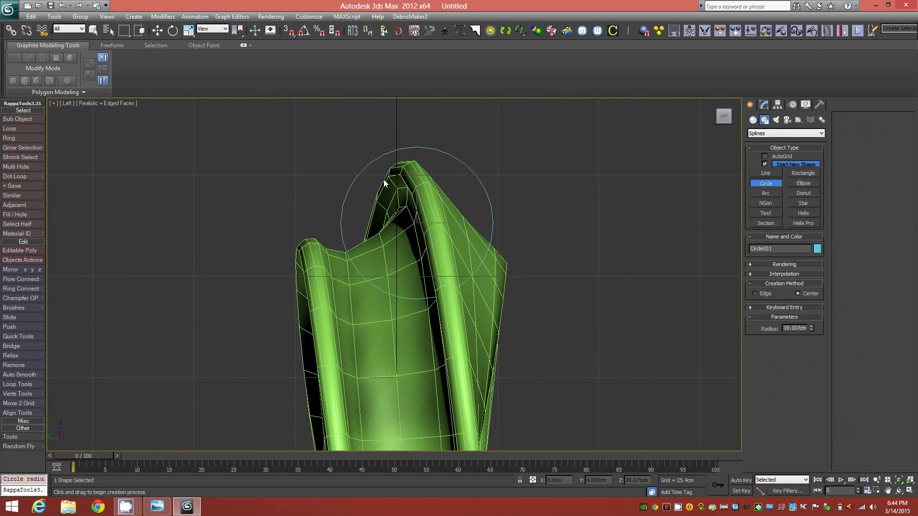
pyautogui.press('w')
pyautogui.moveTo(420, 191); pyautogui.dragTo(417, 128)
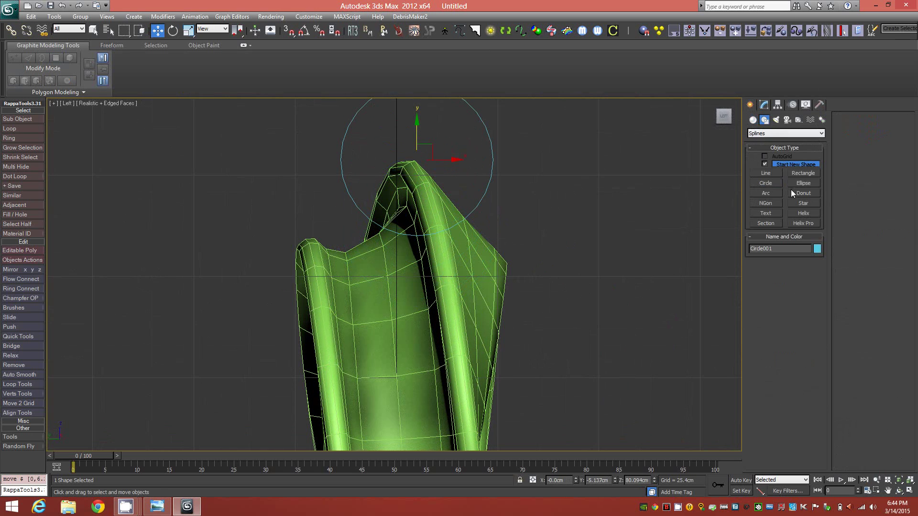
# - Make the circle renderable in renderer and viewport with generated mapping coordinates and a rectangular cross-section
pyautogui.click(764, 105)
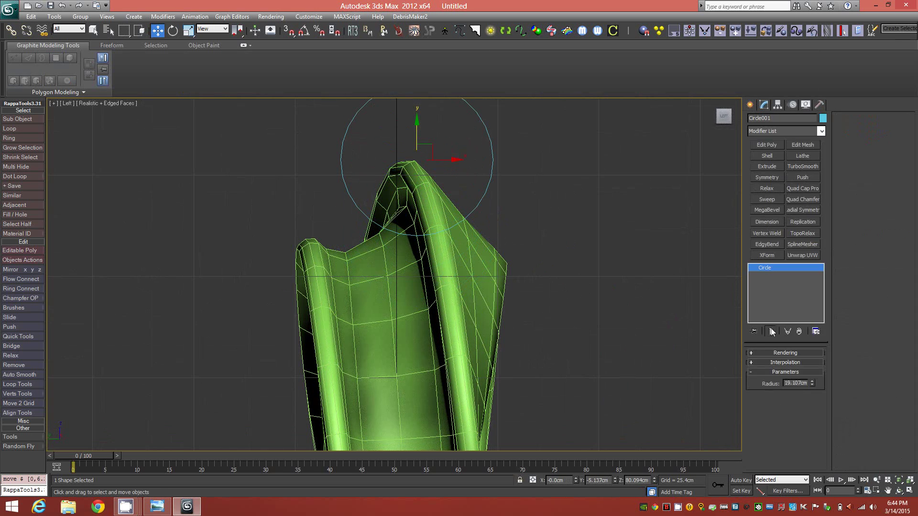
pyautogui.click(768, 353)
pyautogui.click(754, 360)
pyautogui.click(754, 367)
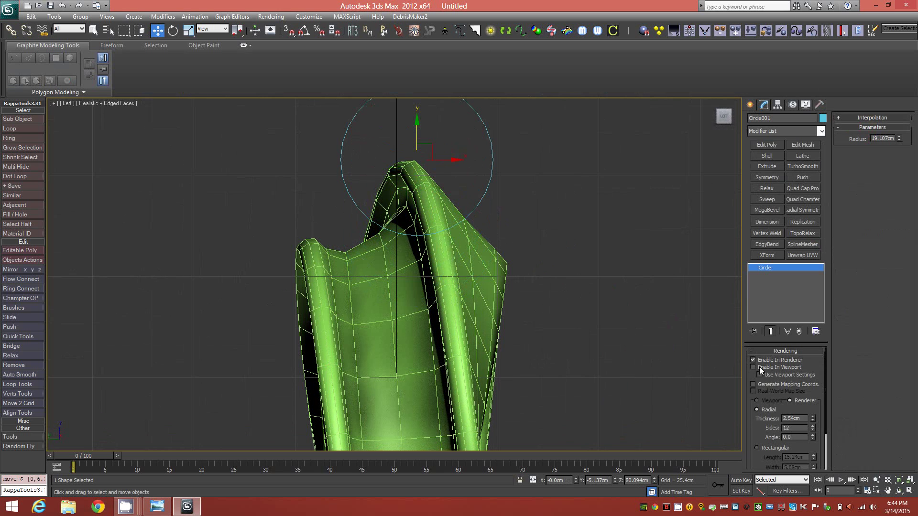
pyautogui.click(766, 385)
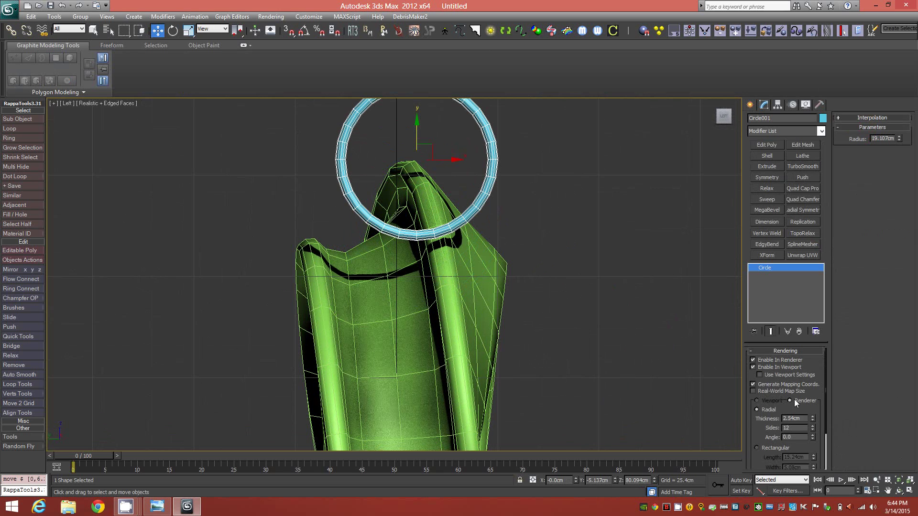
pyautogui.click(757, 448)
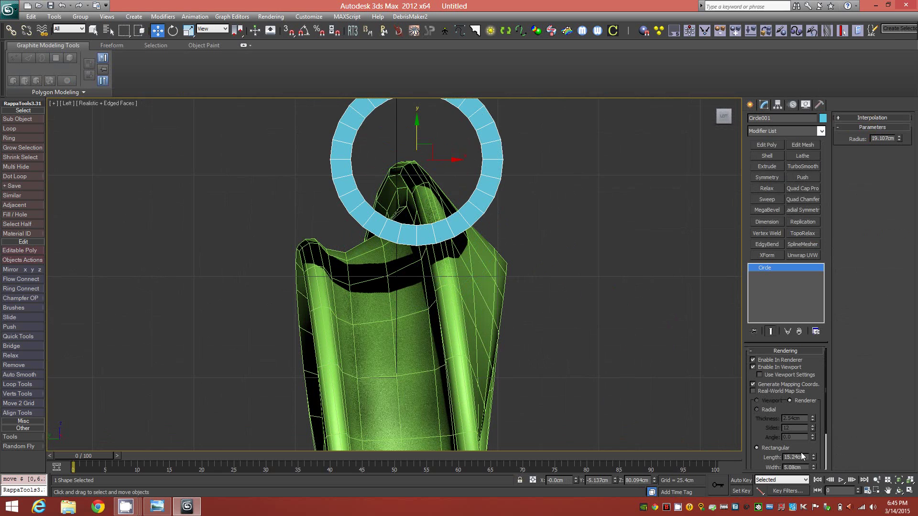
pyautogui.moveTo(808, 449); pyautogui.dragTo(809, 412)
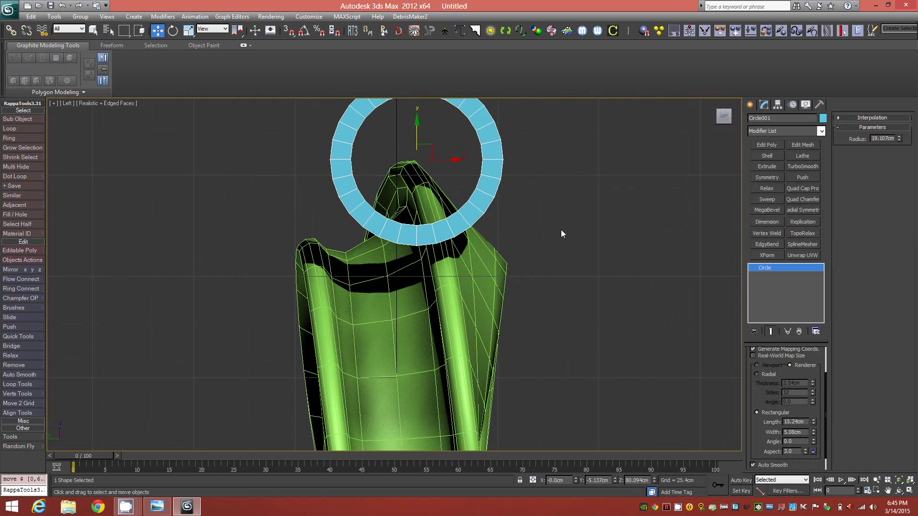
# - In the front view, move the loop along X to the top of the ring, at about X 59.8 cm
pyautogui.press('f')
pyautogui.scroll(3, 473, 326)
pyautogui.moveTo(425, 425); pyautogui.dragTo(419, 435, button='middle')
pyautogui.moveTo(331, 196); pyautogui.dragTo(569, 204)
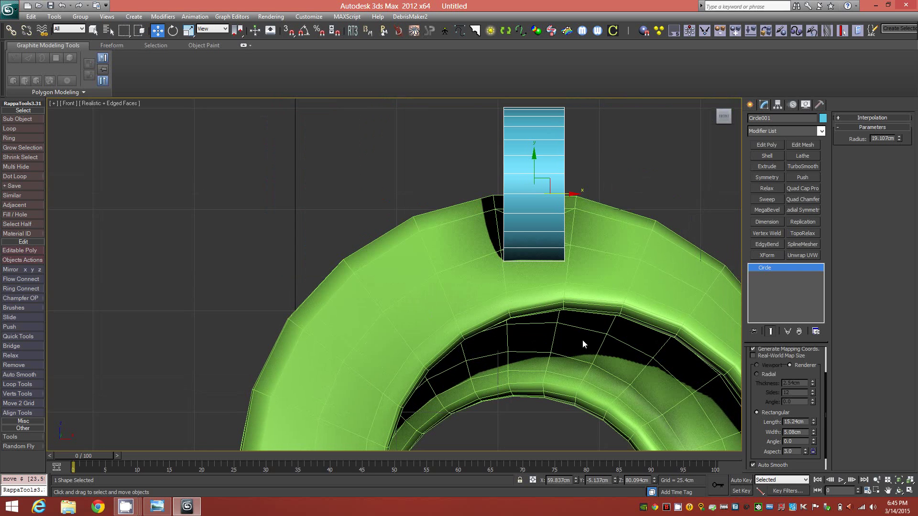
pyautogui.moveTo(584, 343); pyautogui.dragTo(491, 306, button='middle')
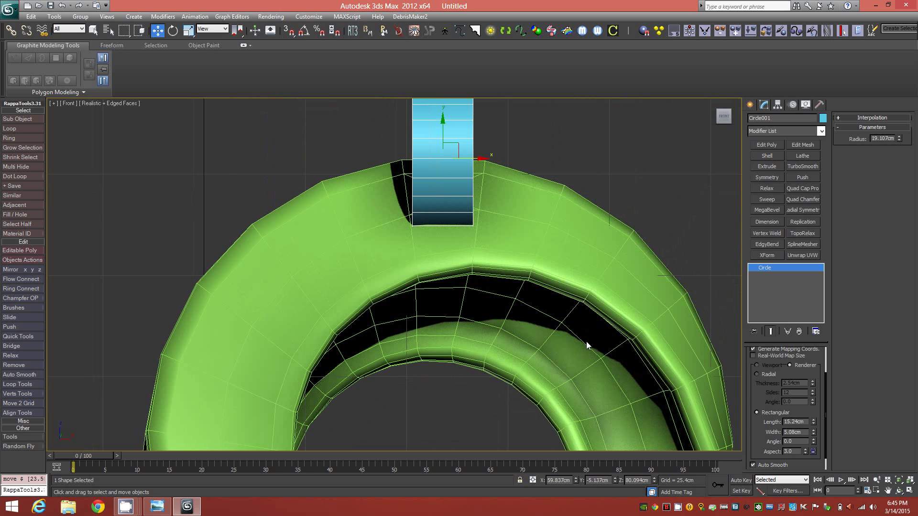
# - Assign the 01 - Default material to the twisted ring and set its wireframe colour to black
pyautogui.press('m')
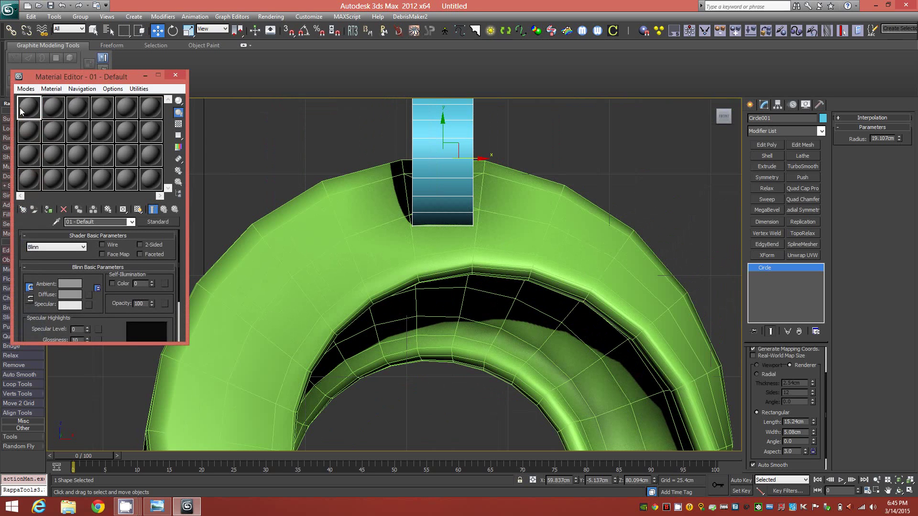
pyautogui.moveTo(20, 111); pyautogui.dragTo(463, 259)
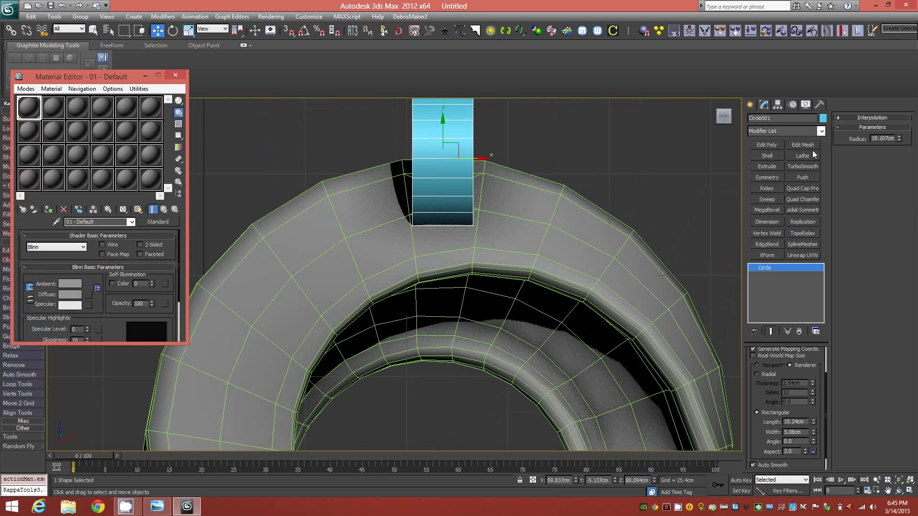
pyautogui.click(599, 224)
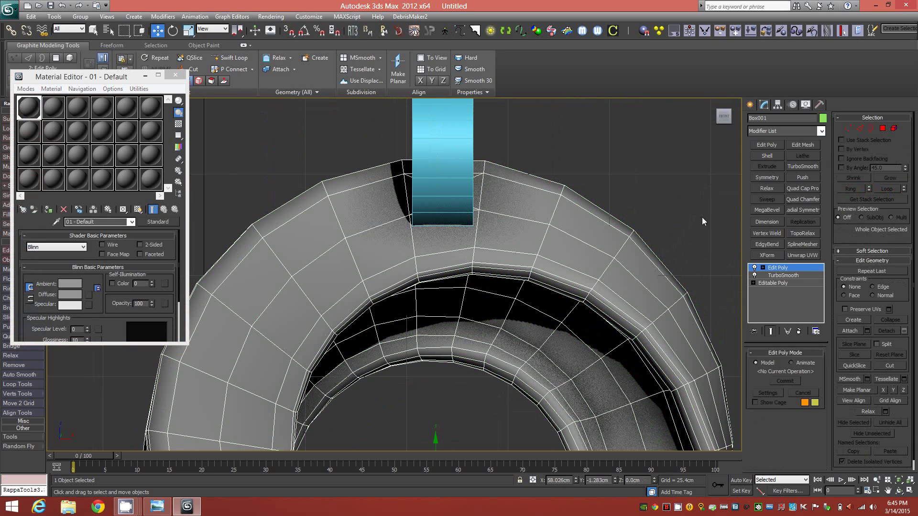
pyautogui.click(823, 118)
pyautogui.click(532, 273)
pyautogui.click(506, 305)
pyautogui.click(318, 147)
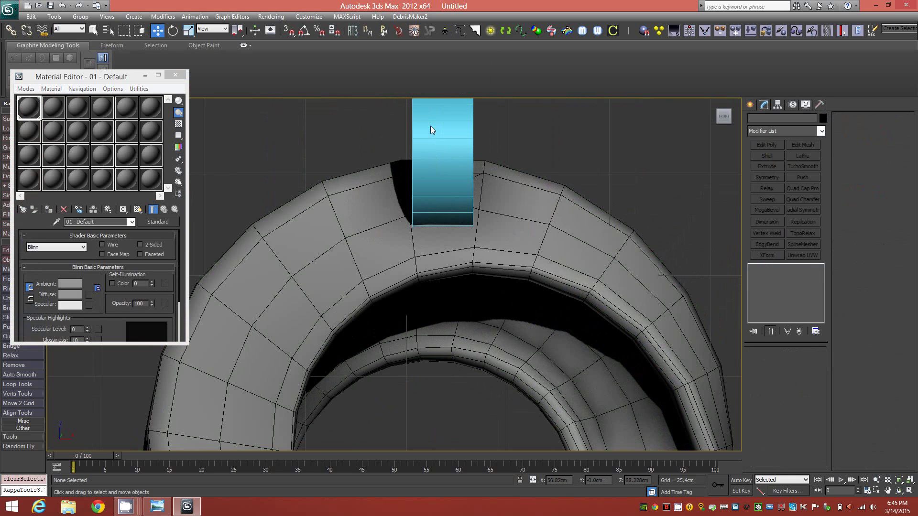
# - Give the hanging loop the same grey default material and a black wireframe colour, and close the Material Editor
pyautogui.click(442, 151)
pyautogui.moveTo(31, 107); pyautogui.dragTo(443, 136)
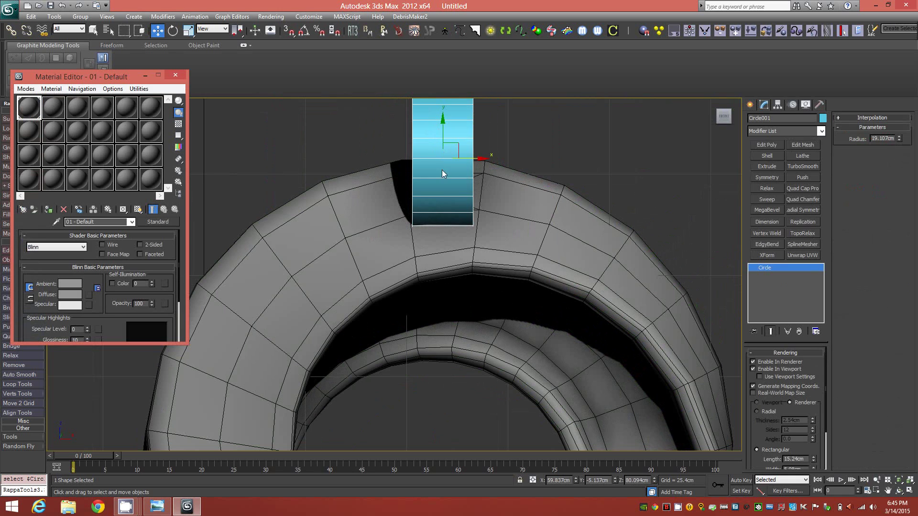
pyautogui.moveTo(442, 171); pyautogui.dragTo(442, 171)
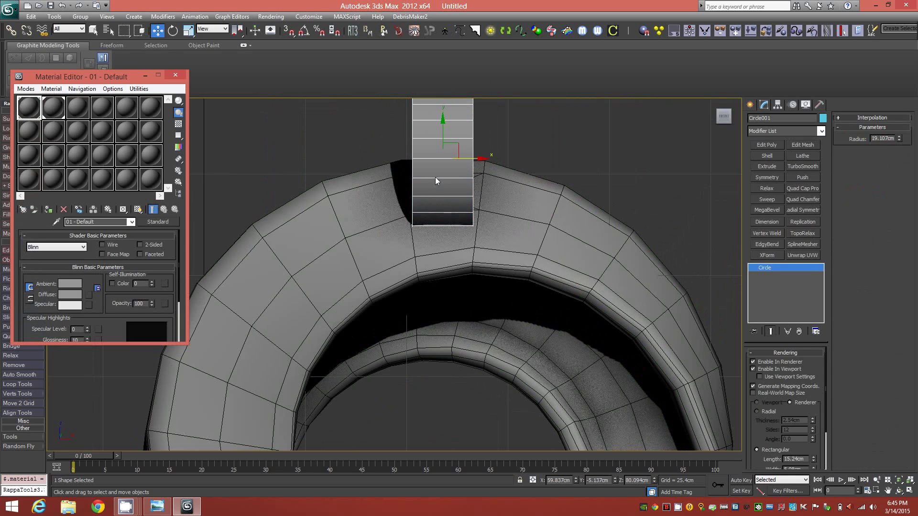
pyautogui.click(822, 119)
pyautogui.click(528, 271)
pyautogui.click(500, 303)
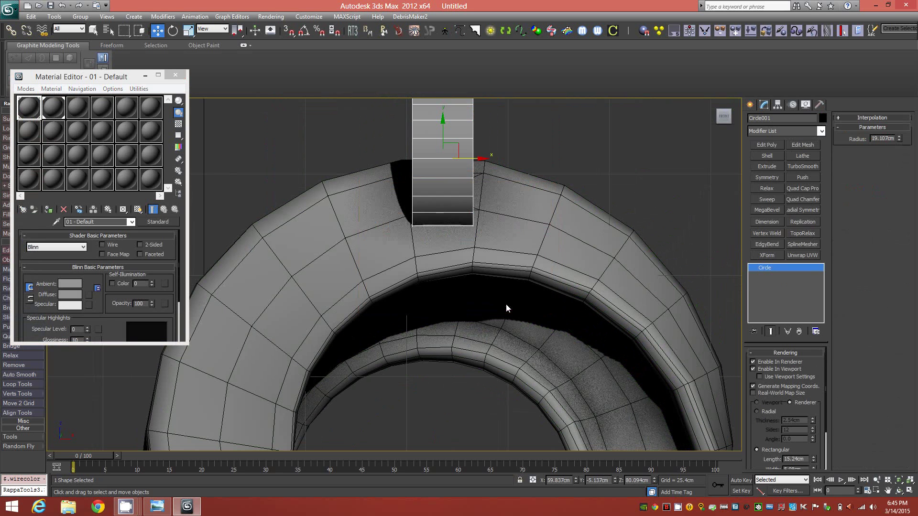
pyautogui.click(175, 74)
# - Switch the viewport shading from Realistic to Shaded and show the loop close up in the left view
pyautogui.keyDown('alt'); pyautogui.moveTo(410, 252); pyautogui.dragTo(527, 271, button='middle'); pyautogui.keyUp('alt')
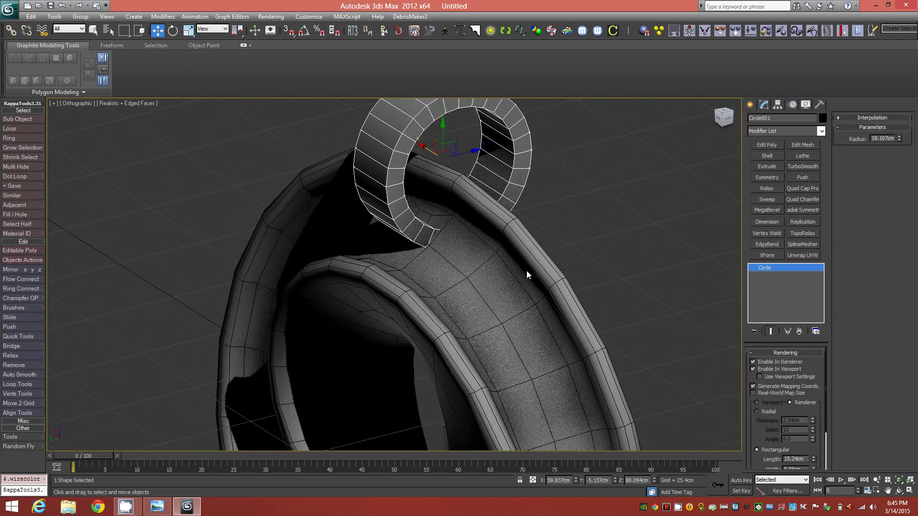
pyautogui.click(140, 105)
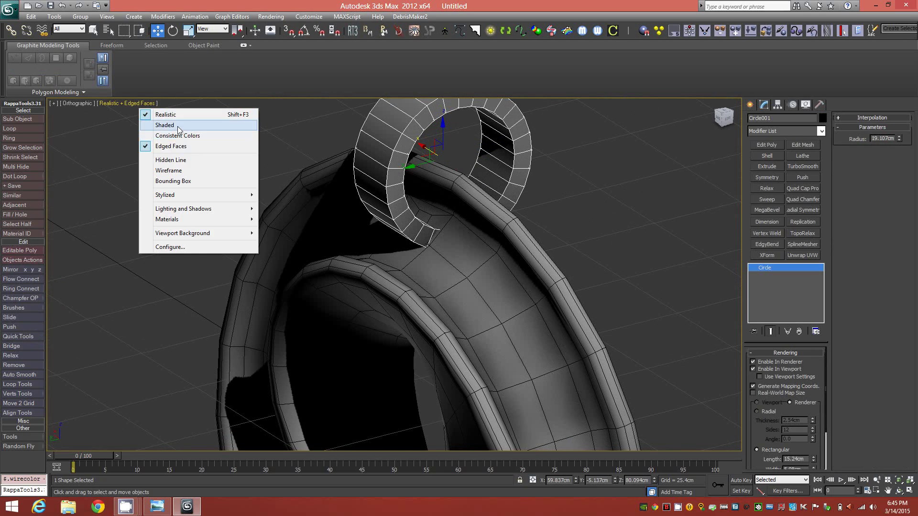
pyautogui.click(165, 125)
pyautogui.moveTo(452, 249)
pyautogui.keyDown('alt'); pyautogui.mouseDown(button='middle')
pyautogui.moveTo(464, 251)
pyautogui.moveTo(451, 254)
pyautogui.moveTo(457, 226)
pyautogui.moveTo(444, 279)
pyautogui.moveTo(524, 254)
pyautogui.mouseUp(button='middle'); pyautogui.keyUp('alt')
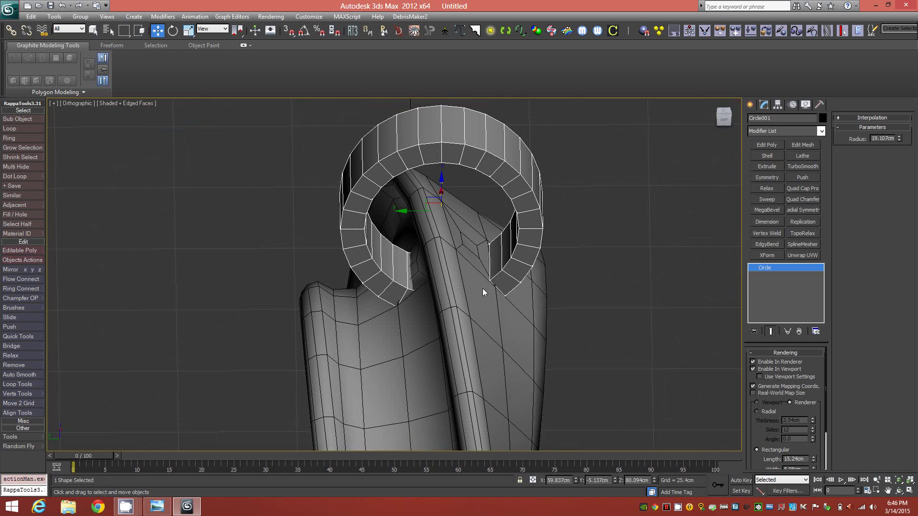
pyautogui.press('l')
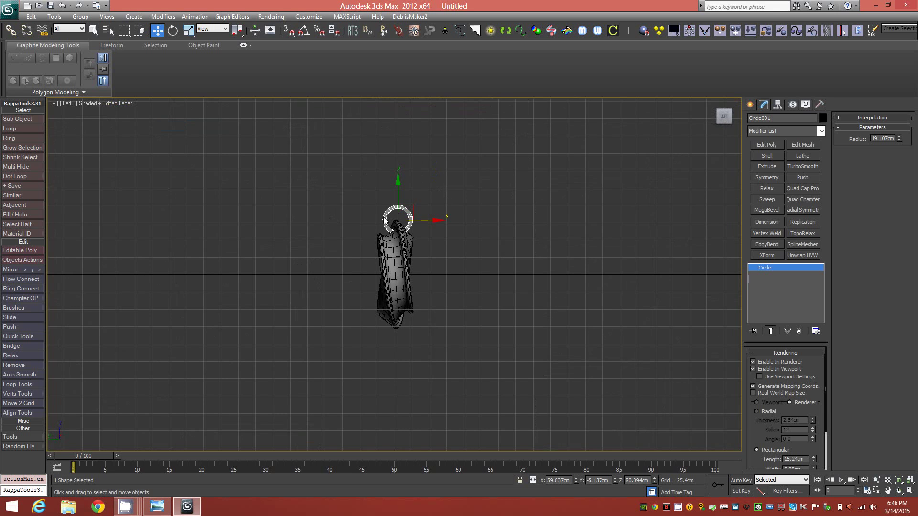
pyautogui.scroll(5, 386, 219)
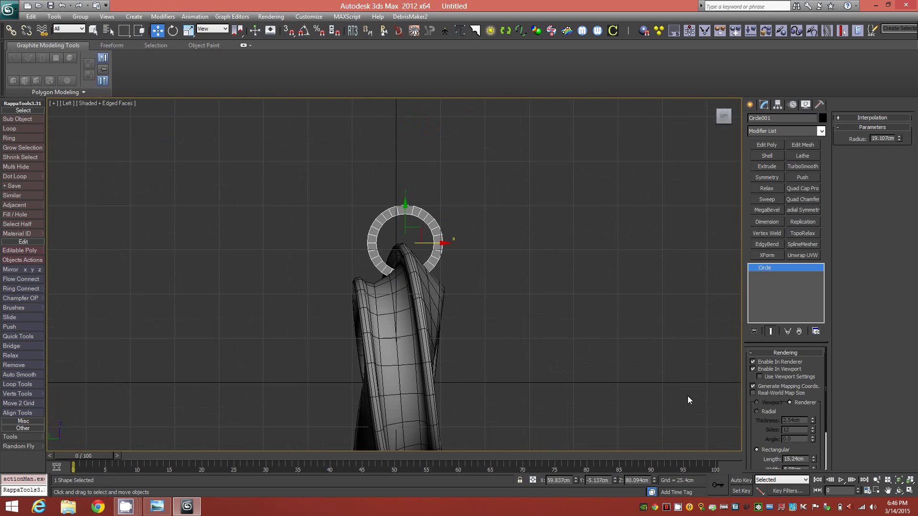
# - Show all four viewports and move the hanging loop in the shaded left view to about Y 1.4, Z 81.4 cm
pyautogui.click(910, 492)
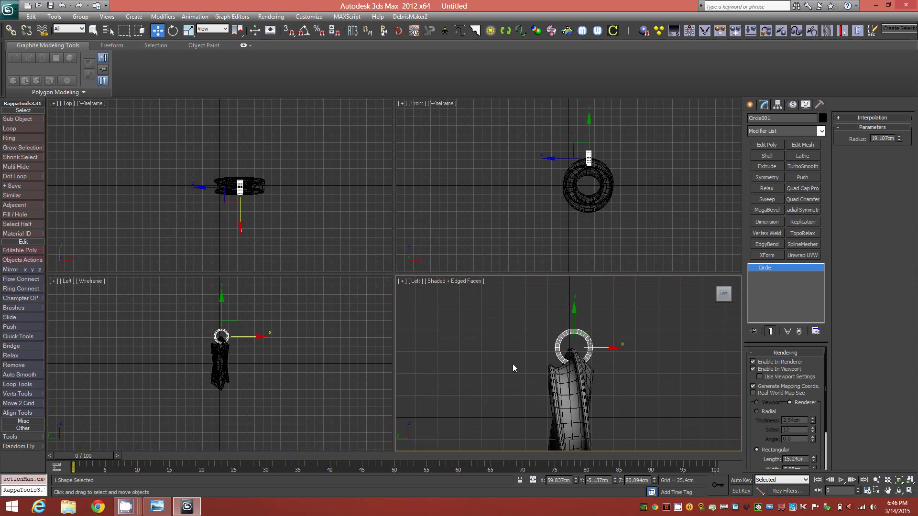
pyautogui.scroll(5, 602, 354)
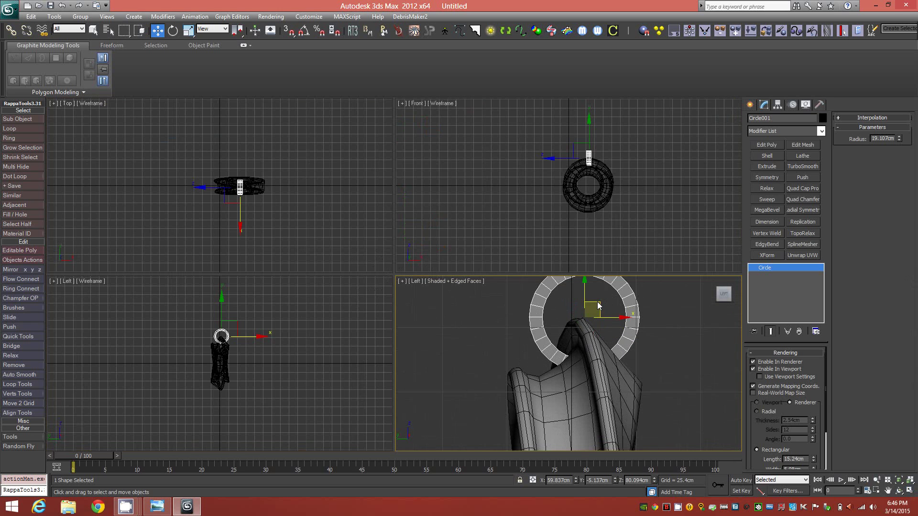
pyautogui.moveTo(593, 302); pyautogui.dragTo(581, 299)
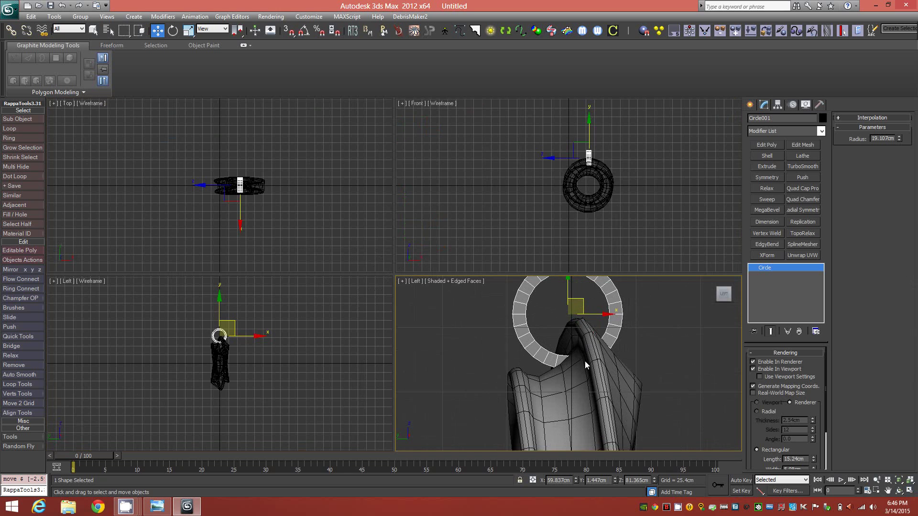
# - Switch the shaded left view to Perspective and raise the hanging loop to about Z 84.8 cm
pyautogui.press('alt')
pyautogui.press('p')
pyautogui.moveTo(598, 357)
pyautogui.keyDown('alt'); pyautogui.mouseDown(button='middle')
pyautogui.moveTo(567, 395)
pyautogui.moveTo(578, 396)
pyautogui.moveTo(567, 363)
pyautogui.mouseUp(button='middle'); pyautogui.keyUp('alt')
pyautogui.moveTo(568, 298); pyautogui.dragTo(567, 292)
pyautogui.keyDown('alt'); pyautogui.moveTo(571, 367); pyautogui.dragTo(600, 372, button='middle'); pyautogui.keyUp('alt')
pyautogui.scroll(6, 589, 363)
# - In the wireframe left view, reposition the loop over the ring's upper edge at about Y 3.2, Z 83.0 cm
pyautogui.rightClick(207, 344)
pyautogui.scroll(7, 207, 344)
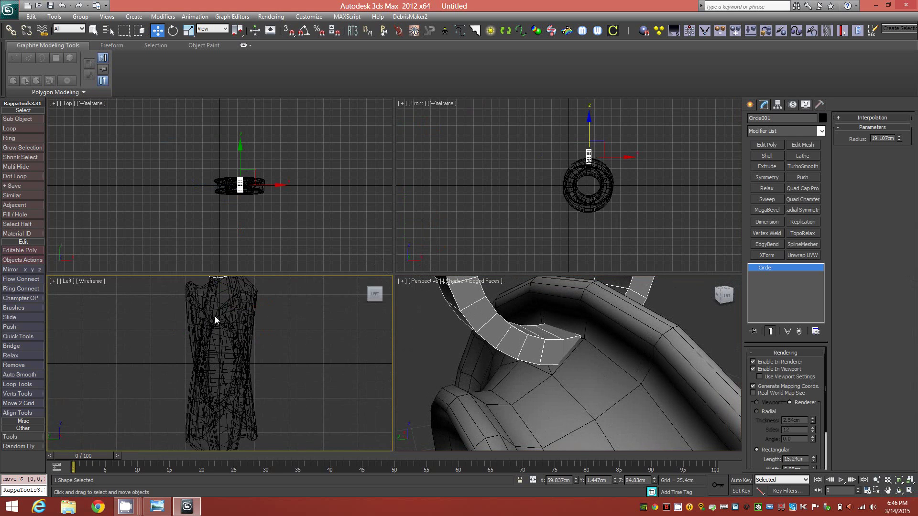
pyautogui.scroll(-5, 216, 319)
pyautogui.moveTo(240, 334); pyautogui.dragTo(239, 334)
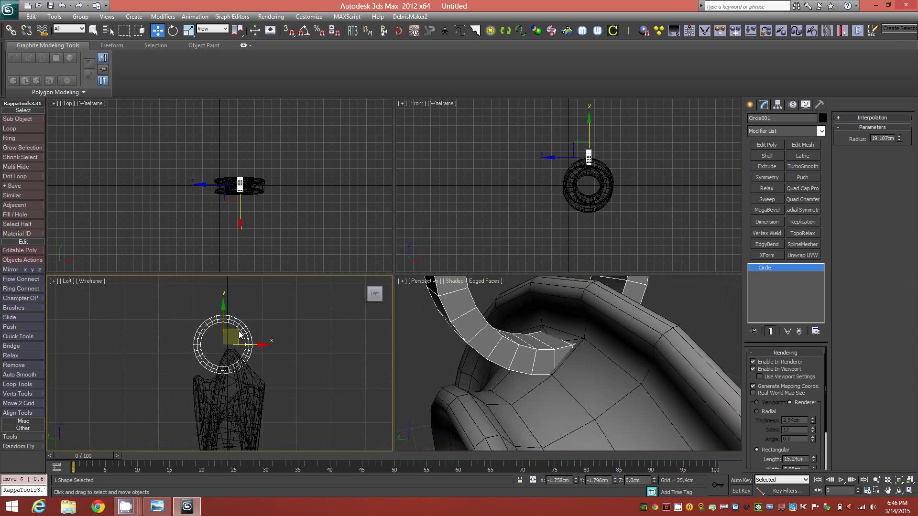
# - Narrow the hanging loop by reducing its rectangular section length to 5.639 cm
pyautogui.keyDown('alt'); pyautogui.moveTo(521, 363); pyautogui.dragTo(498, 392, button='middle'); pyautogui.keyUp('alt')
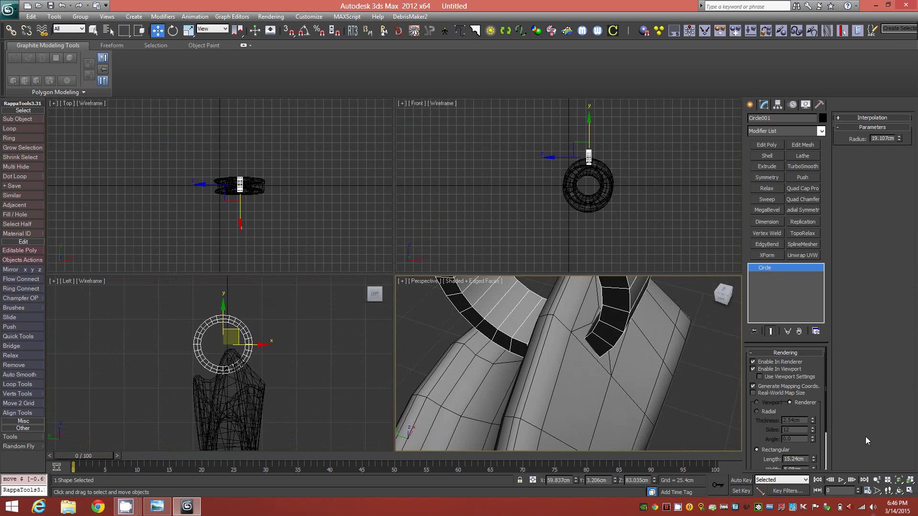
pyautogui.scroll(-2, 764, 430)
pyautogui.moveTo(815, 440); pyautogui.dragTo(818, 469)
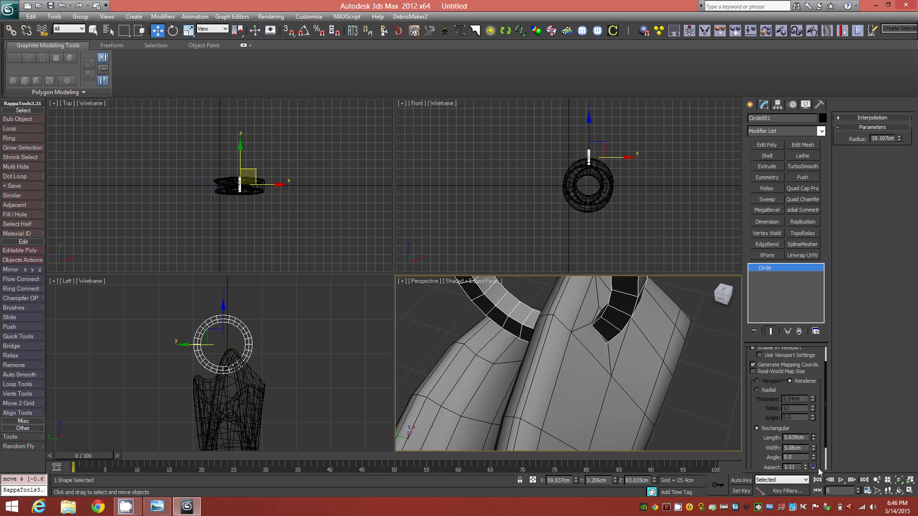
# - Select the twisted ring's polygon where the loop's outer side enters it, and set the polygon editing constraint to Face
pyautogui.keyDown('alt'); pyautogui.moveTo(656, 400); pyautogui.dragTo(576, 403, button='middle'); pyautogui.keyUp('alt')
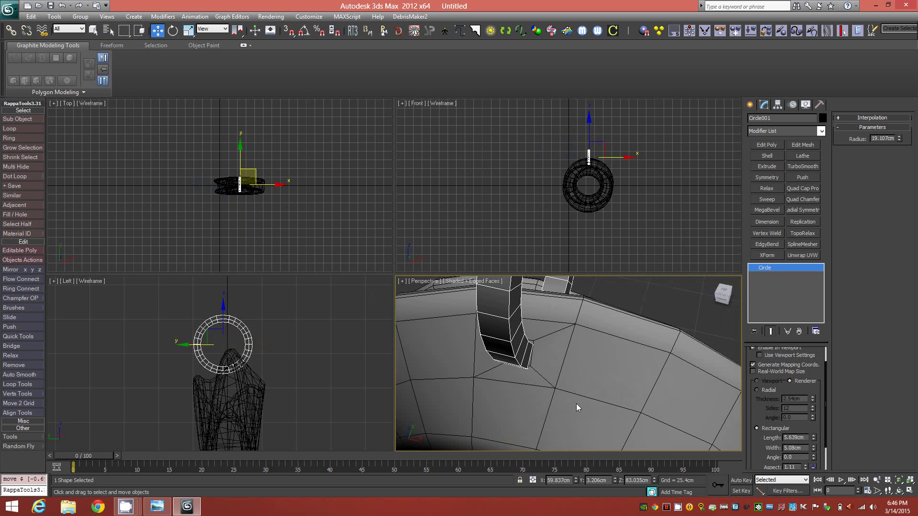
pyautogui.scroll(2, 526, 358)
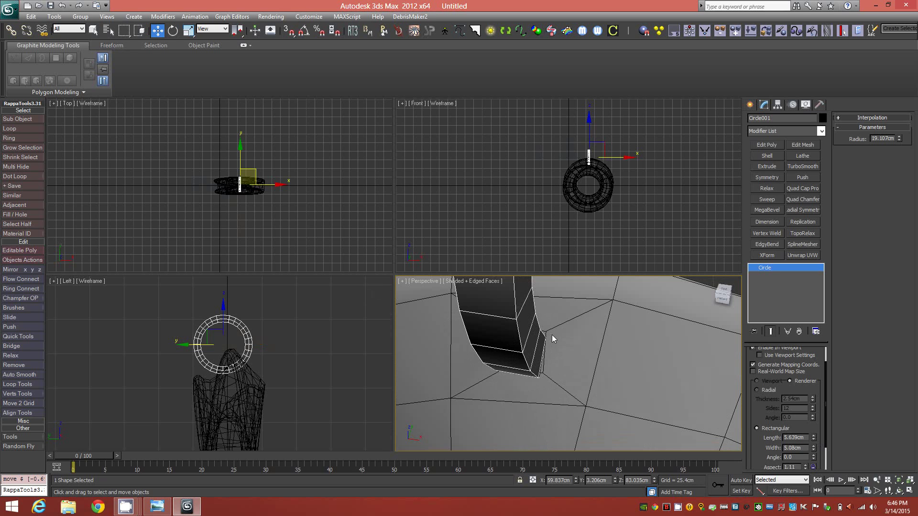
pyautogui.scroll(-5, 592, 369)
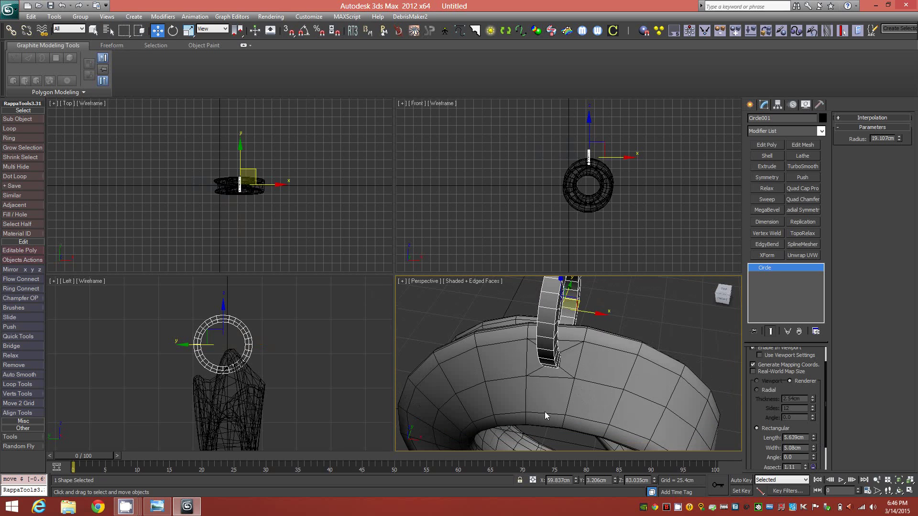
pyautogui.scroll(6, 564, 358)
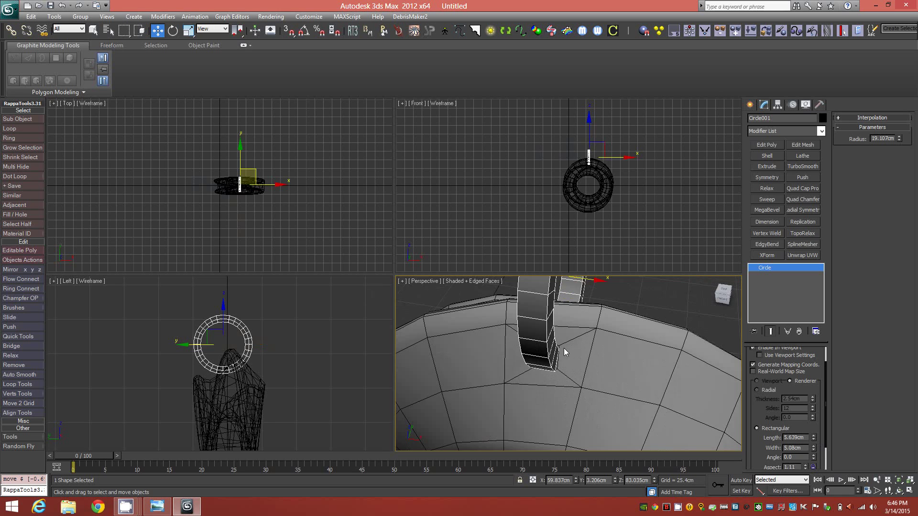
pyautogui.moveTo(582, 365)
pyautogui.keyDown('alt'); pyautogui.mouseDown(button='middle')
pyautogui.moveTo(635, 364)
pyautogui.moveTo(580, 365)
pyautogui.mouseUp(button='middle'); pyautogui.keyUp('alt')
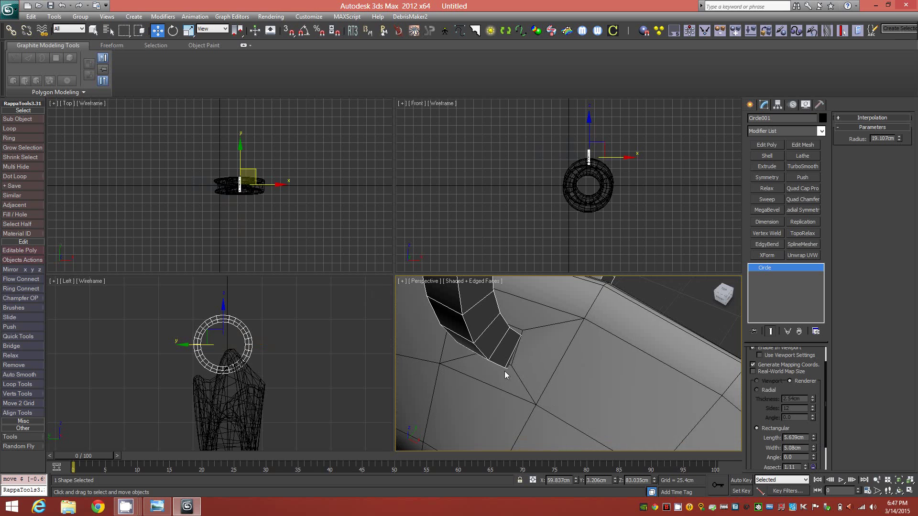
pyautogui.keyDown('alt'); pyautogui.moveTo(512, 364); pyautogui.dragTo(514, 361, button='middle'); pyautogui.keyUp('alt')
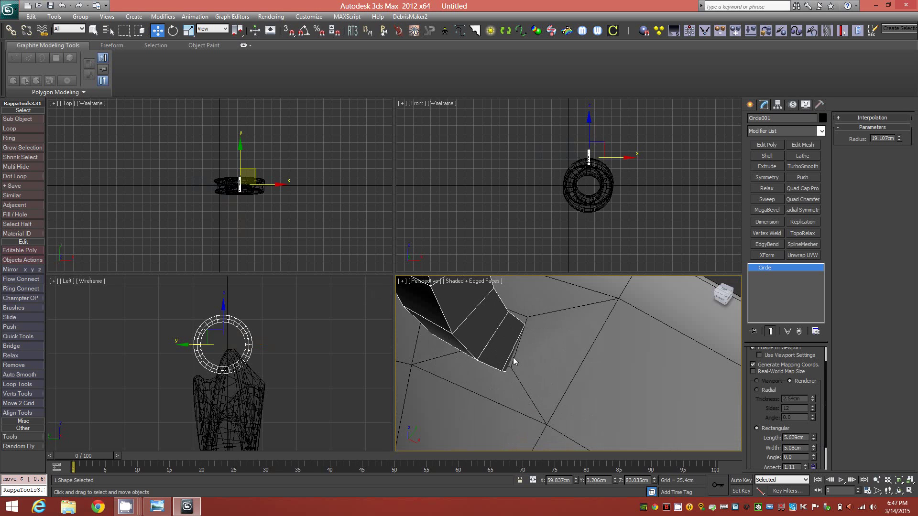
pyautogui.click(587, 361)
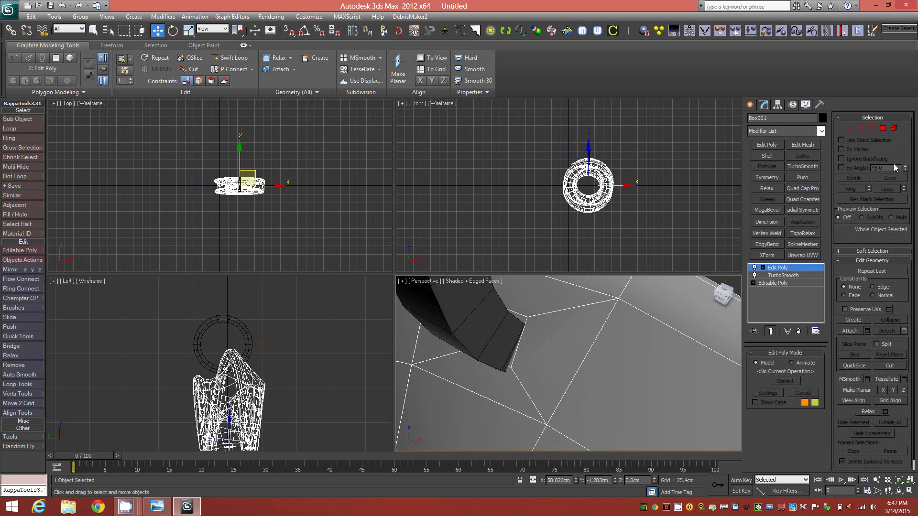
pyautogui.click(882, 129)
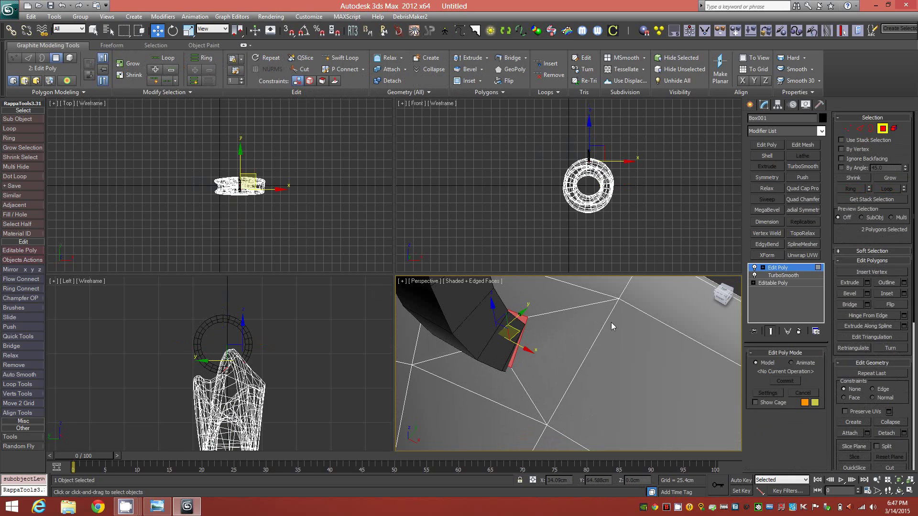
pyautogui.click(664, 253)
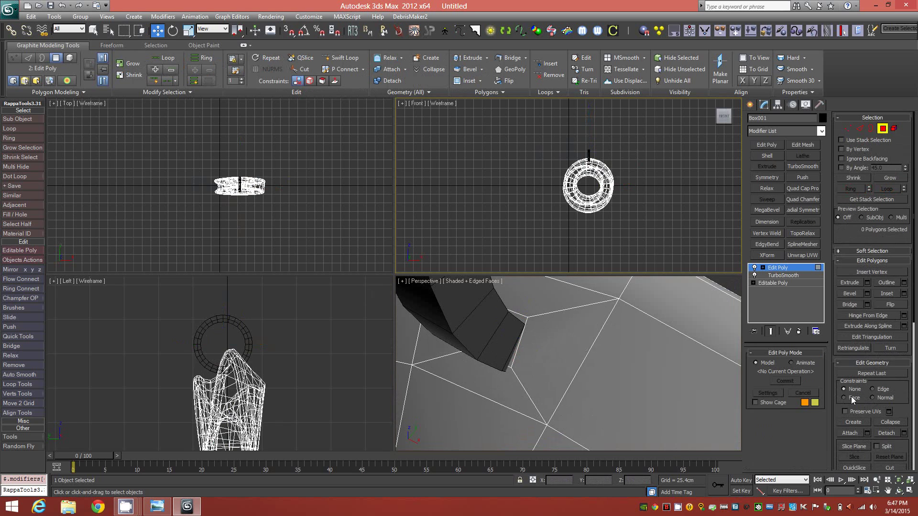
pyautogui.click(523, 319)
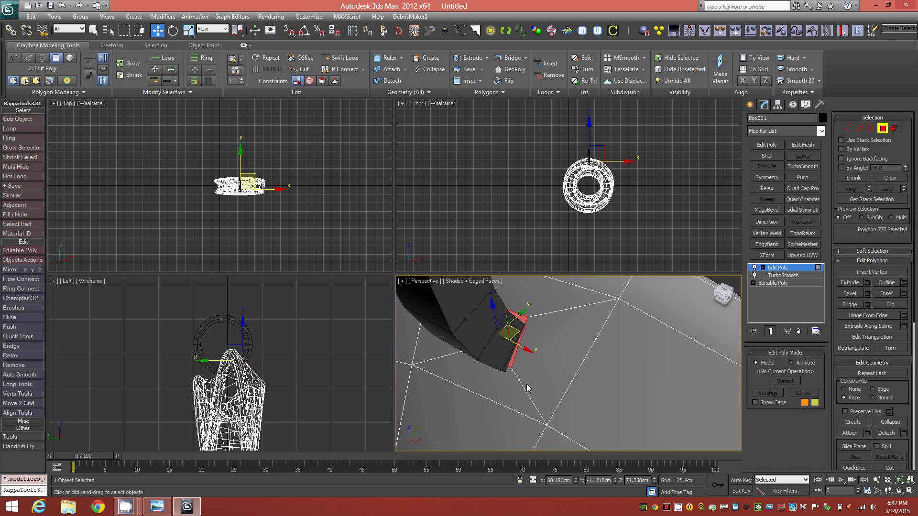
# - Rotate the selected contact polygon slightly to match the loop, and nudge it to about X 59.8, Y -11.2, Z 71.3 cm
pyautogui.press('e')
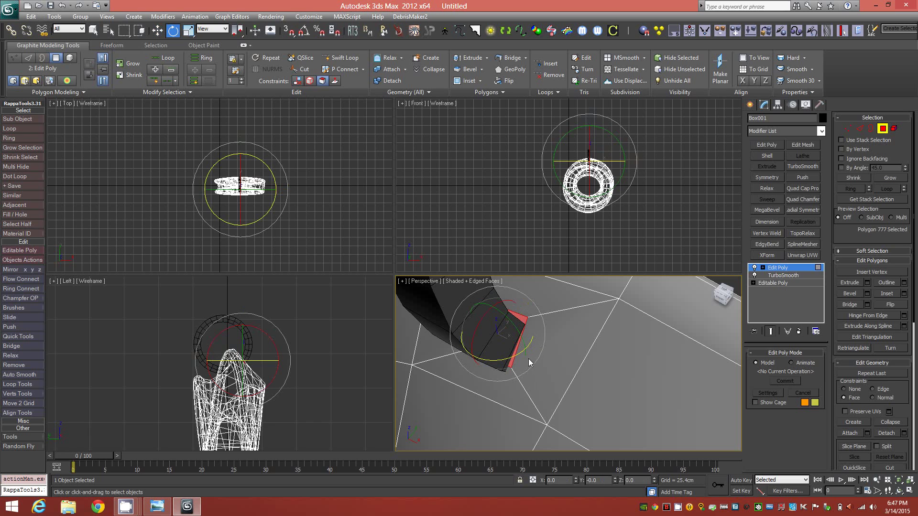
pyautogui.moveTo(524, 341)
pyautogui.mouseDown()
pyautogui.moveTo(533, 358)
pyautogui.moveTo(530, 346)
pyautogui.mouseUp()
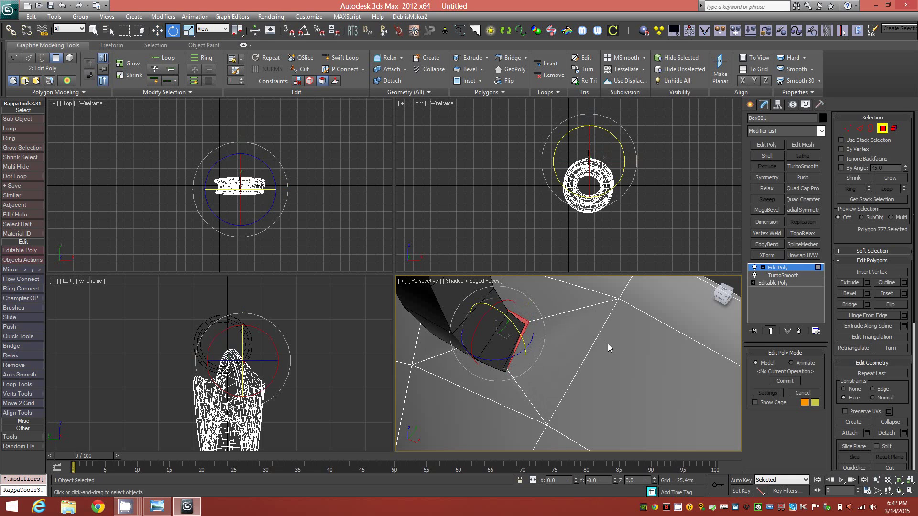
pyautogui.keyDown('alt'); pyautogui.moveTo(536, 424); pyautogui.dragTo(458, 440, button='middle'); pyautogui.keyUp('alt')
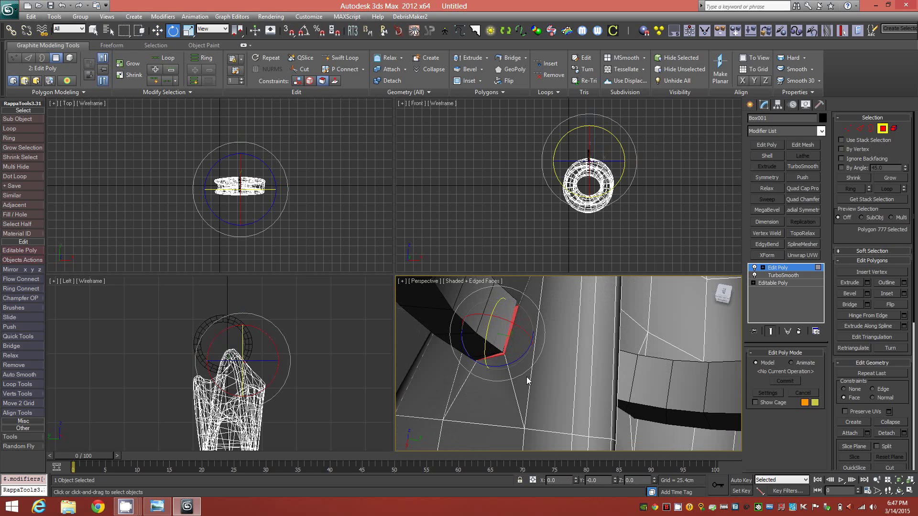
pyautogui.press('w')
pyautogui.moveTo(493, 365)
pyautogui.mouseDown()
pyautogui.moveTo(486, 365)
pyautogui.moveTo(493, 359)
pyautogui.mouseUp()
pyautogui.keyDown('alt'); pyautogui.moveTo(524, 391); pyautogui.dragTo(652, 346, button='middle'); pyautogui.keyUp('alt')
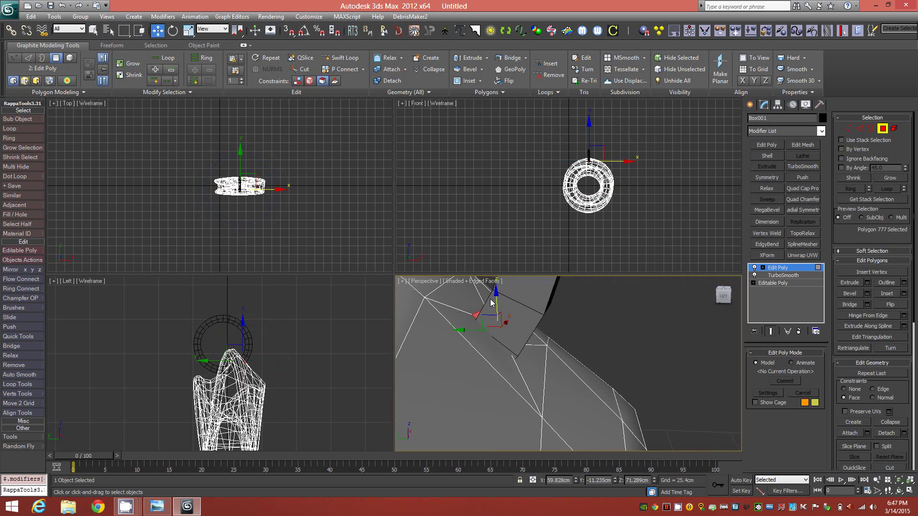
pyautogui.keyDown('alt'); pyautogui.moveTo(622, 407); pyautogui.dragTo(587, 406, button='middle'); pyautogui.keyUp('alt')
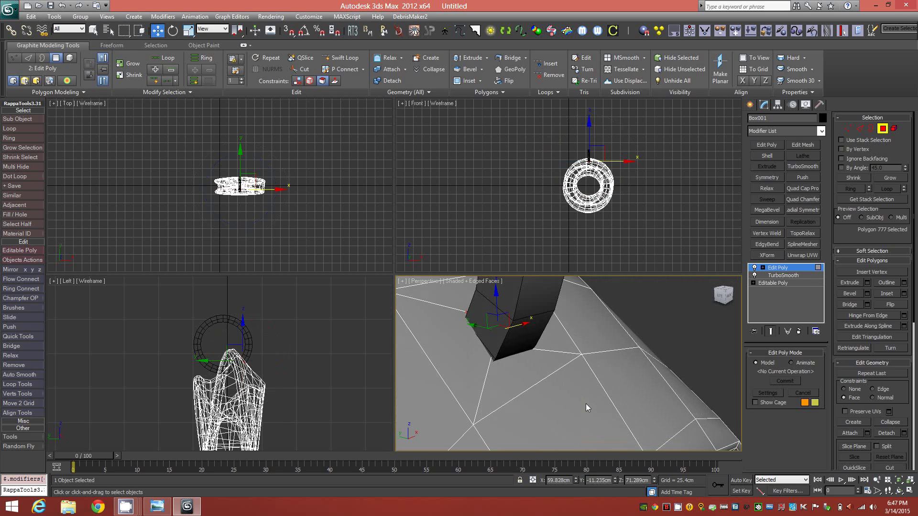
# - Using wireframe display, fine-tune the contact polygon's rotation and move it to about Y -11.5, Z 71.0 cm
pyautogui.press('F3')
pyautogui.keyDown('alt'); pyautogui.moveTo(545, 379); pyautogui.dragTo(536, 391, button='middle'); pyautogui.keyUp('alt')
pyautogui.press('e')
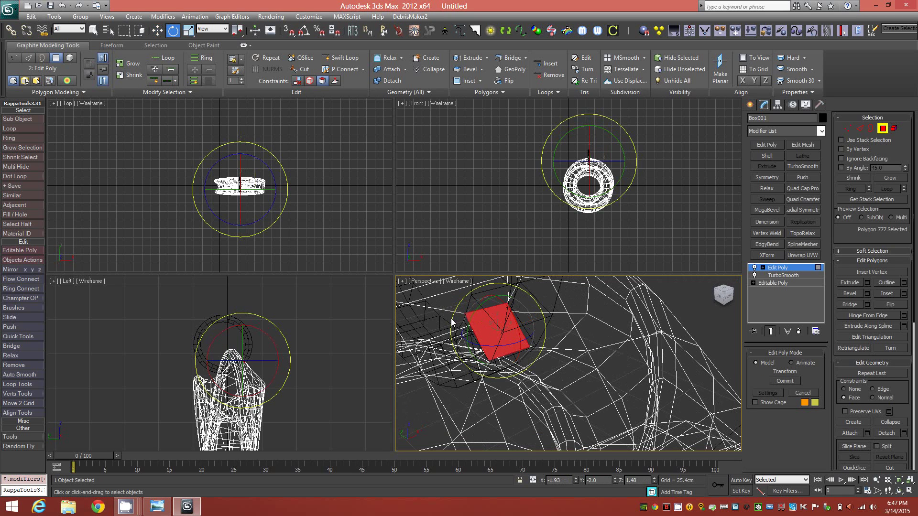
pyautogui.keyDown('alt'); pyautogui.moveTo(534, 395); pyautogui.dragTo(567, 382, button='middle'); pyautogui.keyUp('alt')
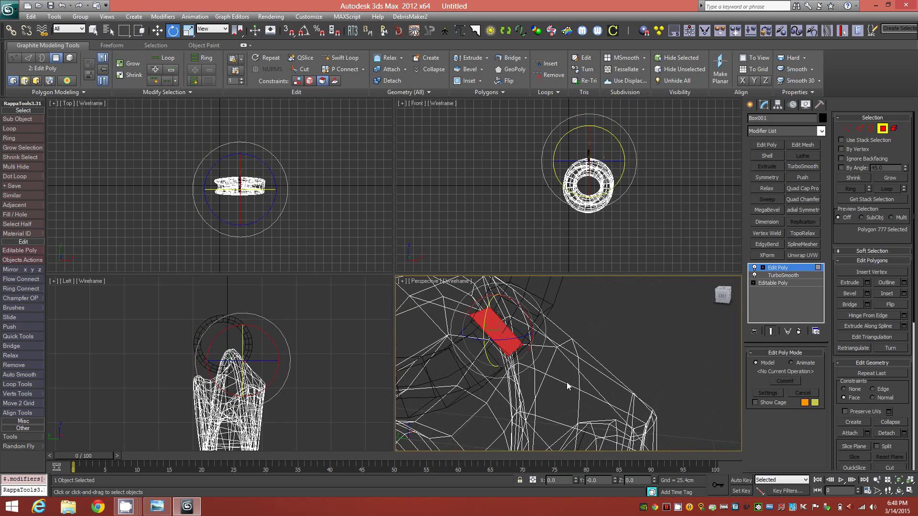
pyautogui.press('w')
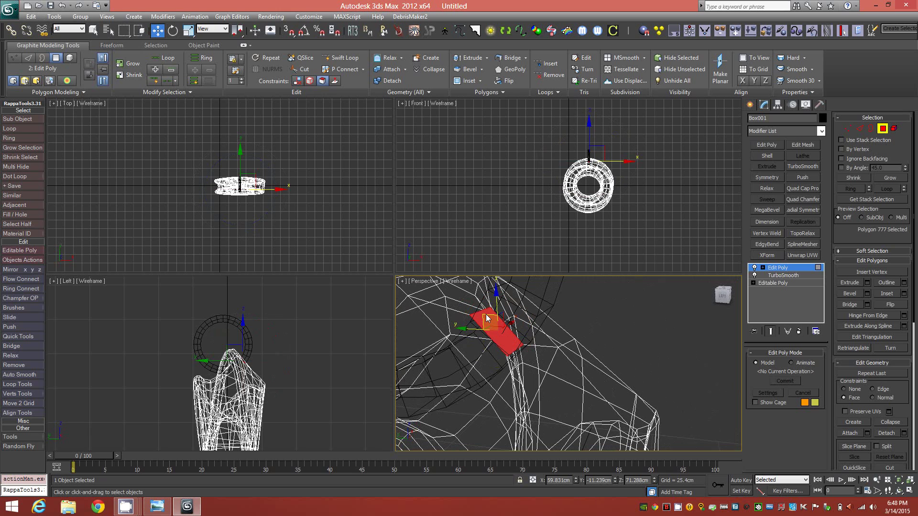
pyautogui.moveTo(488, 318); pyautogui.dragTo(490, 319)
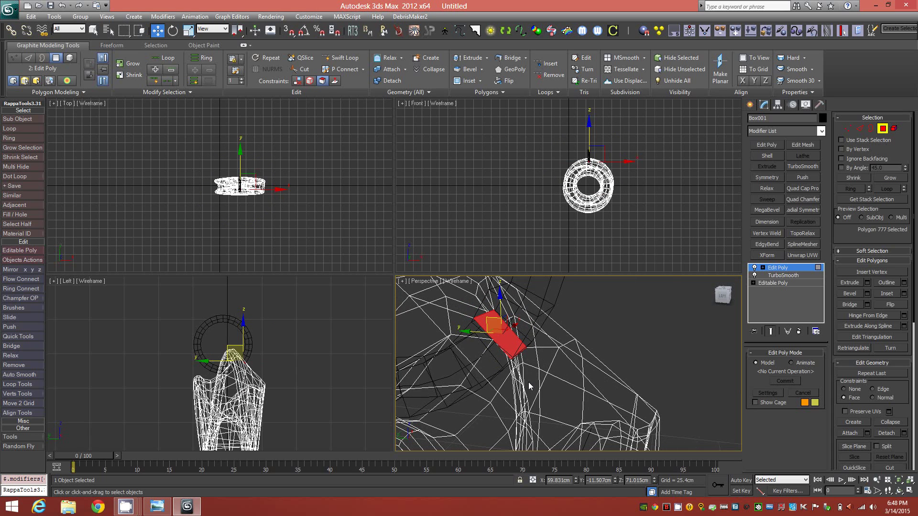
pyautogui.press('F3')
# - Select the ring's channel polygon at the loop's other end and lower it to about Y 2.0, Z 64.3 cm
pyautogui.keyDown('alt'); pyautogui.moveTo(529, 373); pyautogui.dragTo(557, 377, button='middle'); pyautogui.keyUp('alt')
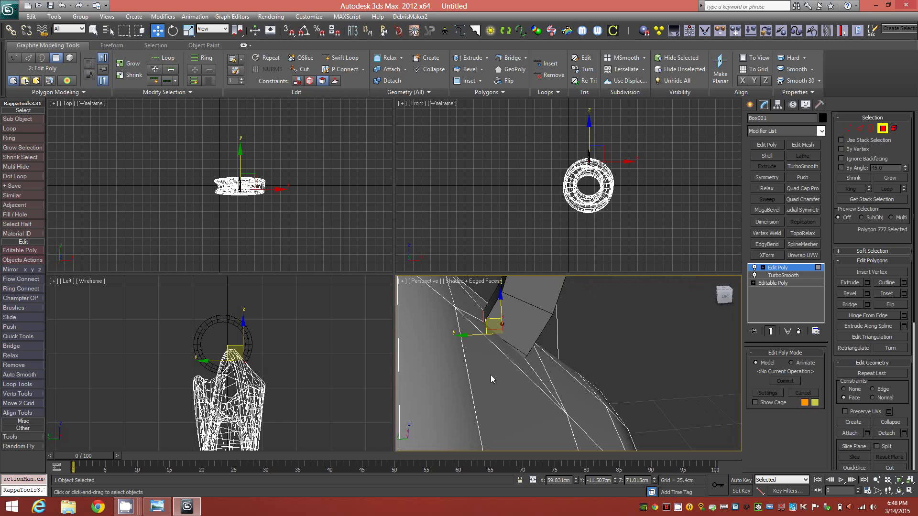
pyautogui.scroll(-5, 517, 382)
pyautogui.keyDown('alt'); pyautogui.moveTo(518, 392); pyautogui.dragTo(492, 381, button='middle'); pyautogui.keyUp('alt')
pyautogui.scroll(10, 493, 380)
pyautogui.click(491, 382)
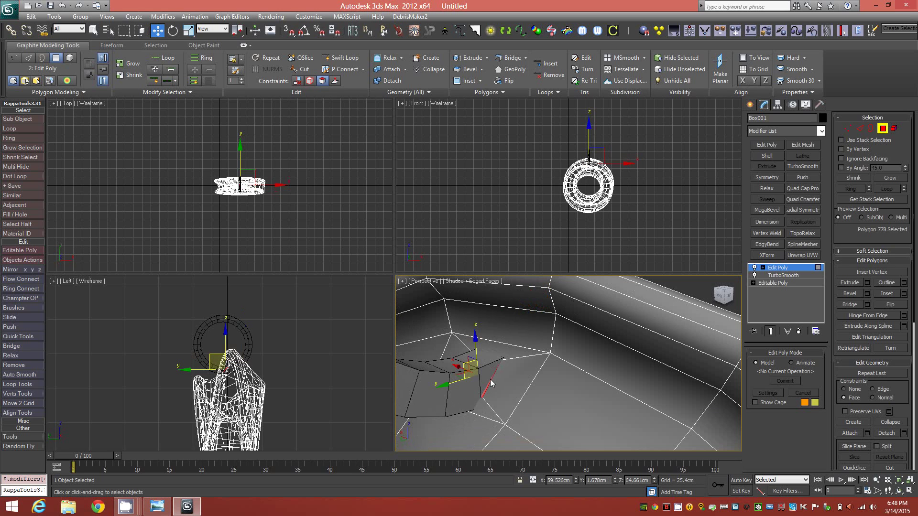
pyautogui.moveTo(476, 349); pyautogui.dragTo(476, 351)
# - With wireframe display on, shift the channel polygon along X to about 59.7 cm, and return to shaded display
pyautogui.moveTo(589, 374)
pyautogui.keyDown('alt'); pyautogui.mouseDown(button='middle')
pyautogui.moveTo(553, 380)
pyautogui.moveTo(654, 371)
pyautogui.moveTo(623, 372)
pyautogui.mouseUp(button='middle'); pyautogui.keyUp('alt')
pyautogui.press('F3')
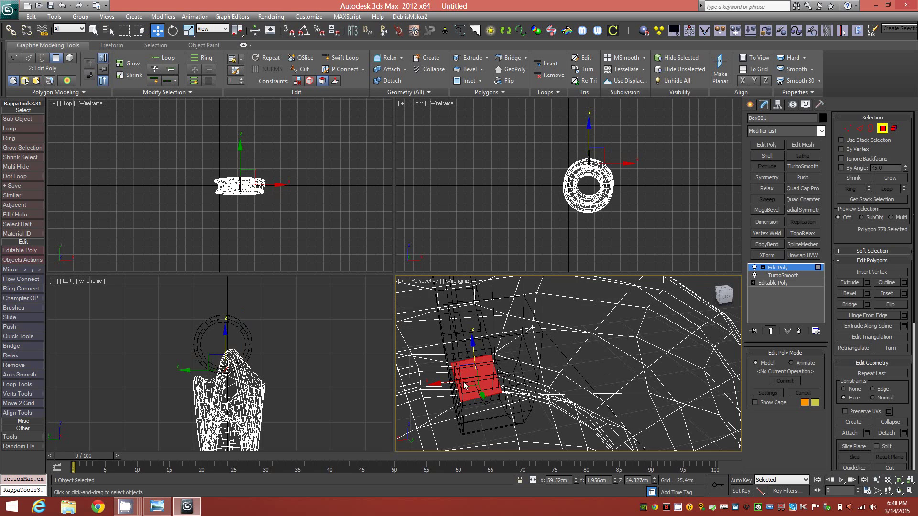
pyautogui.moveTo(436, 387); pyautogui.dragTo(434, 387)
pyautogui.keyDown('alt'); pyautogui.moveTo(476, 387); pyautogui.dragTo(528, 384, button='middle'); pyautogui.keyUp('alt')
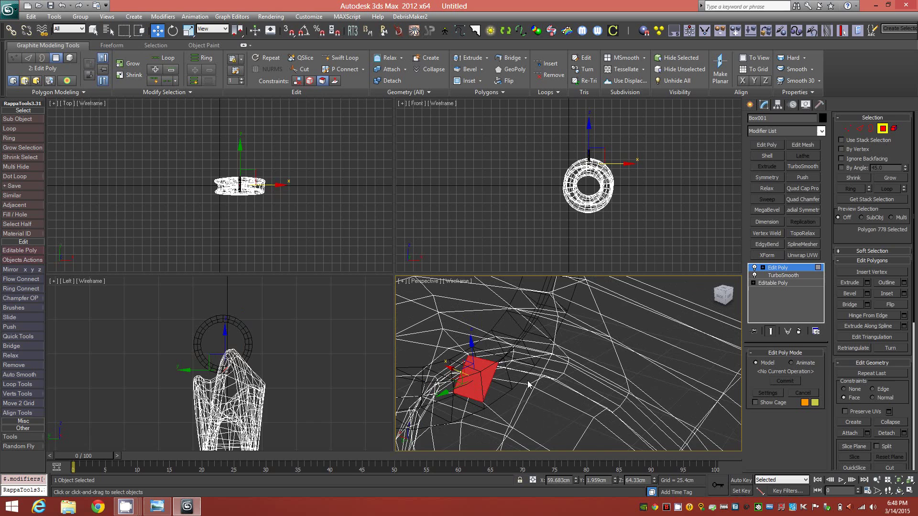
pyautogui.press('F3')
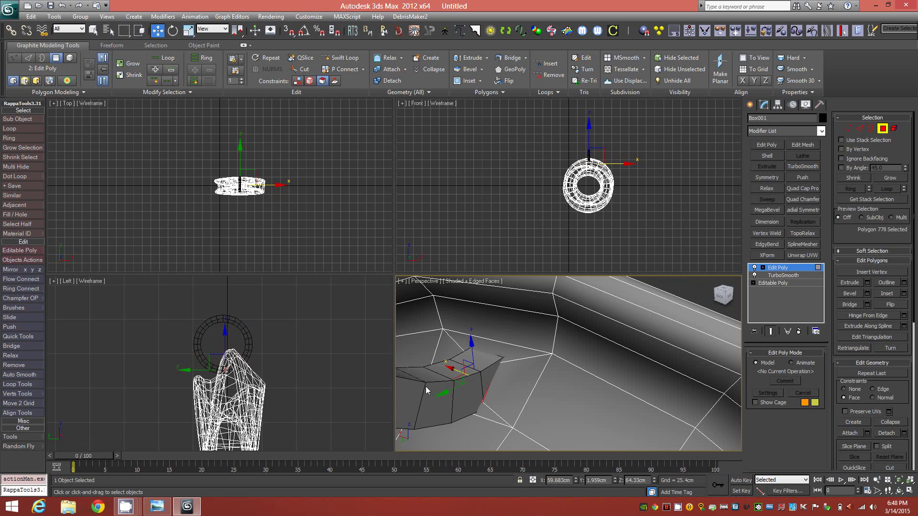
# - Reset the editing constraint to None, leave polygon editing on the ring, and select the hanging loop
pyautogui.click(449, 351)
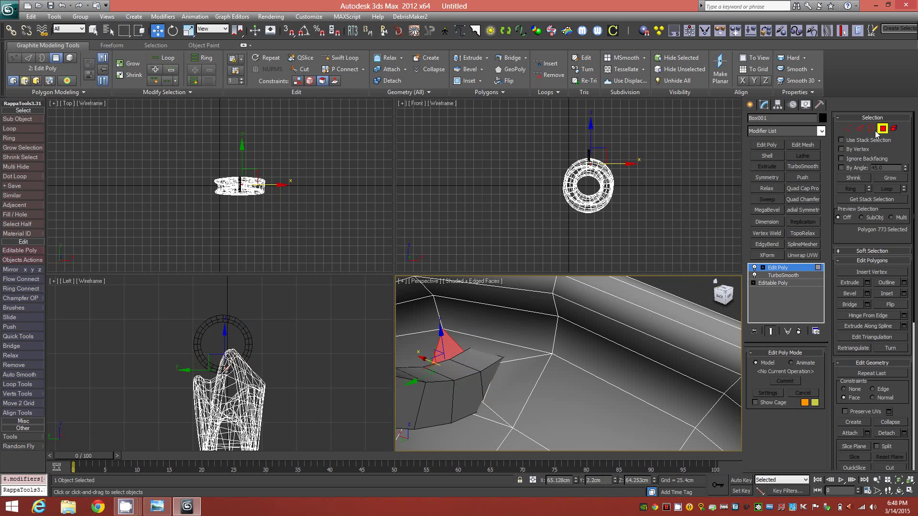
pyautogui.click(853, 389)
pyautogui.click(883, 129)
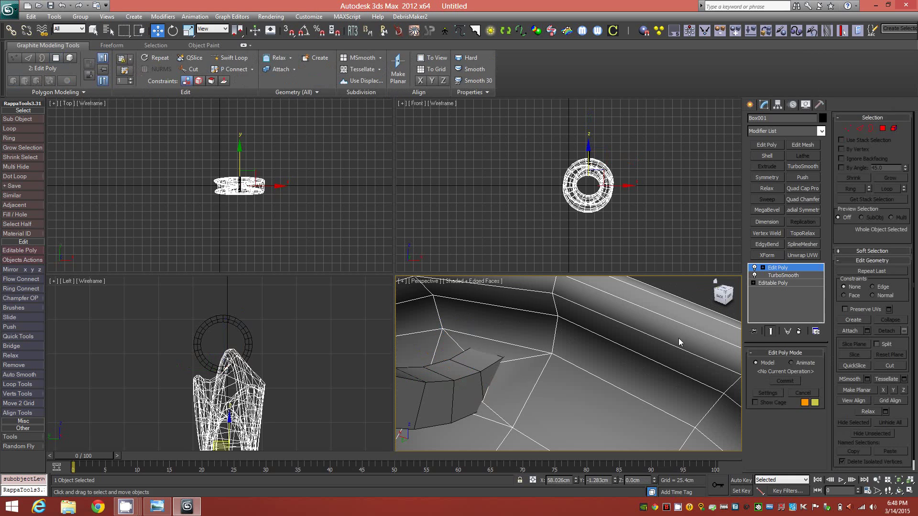
pyautogui.keyDown('alt'); pyautogui.moveTo(578, 389); pyautogui.dragTo(524, 389, button='middle'); pyautogui.keyUp('alt')
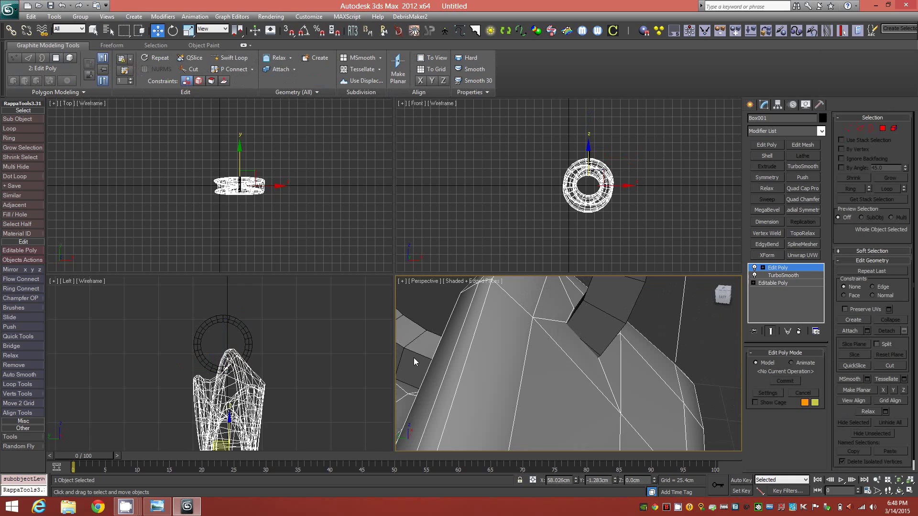
pyautogui.click(648, 359)
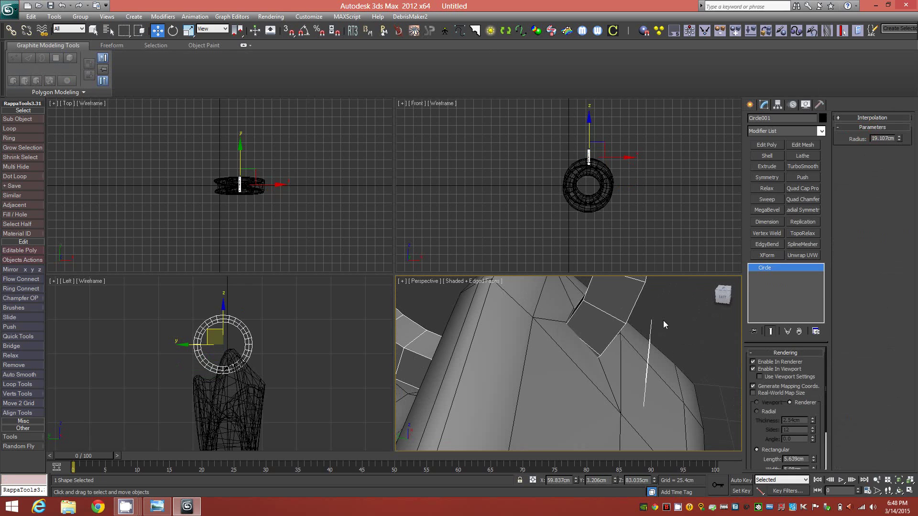
# - Reduce the hanging loop's rectangular cross-section length to about 4.83 cm
pyautogui.moveTo(771, 437); pyautogui.dragTo(774, 410)
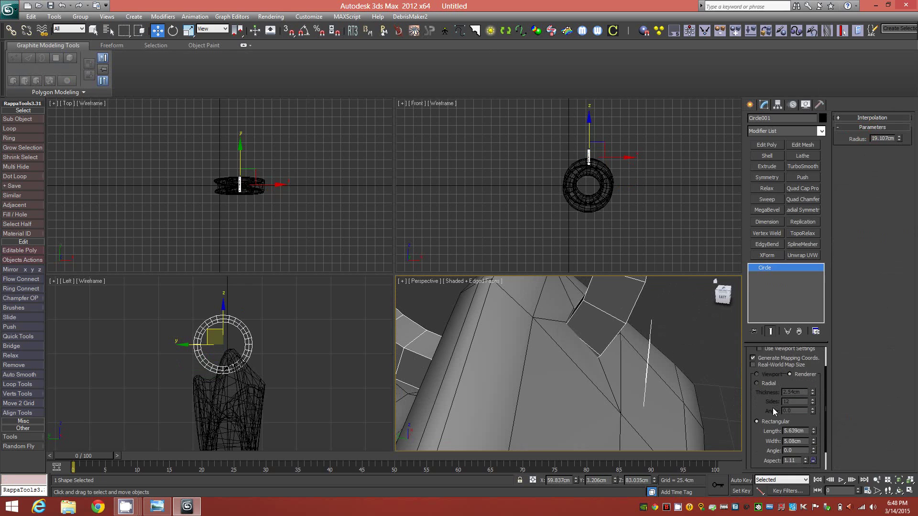
pyautogui.moveTo(813, 444); pyautogui.dragTo(813, 445)
pyautogui.moveTo(572, 386)
pyautogui.keyDown('alt'); pyautogui.mouseDown(button='middle')
pyautogui.moveTo(595, 385)
pyautogui.moveTo(585, 380)
pyautogui.mouseUp(button='middle'); pyautogui.keyUp('alt')
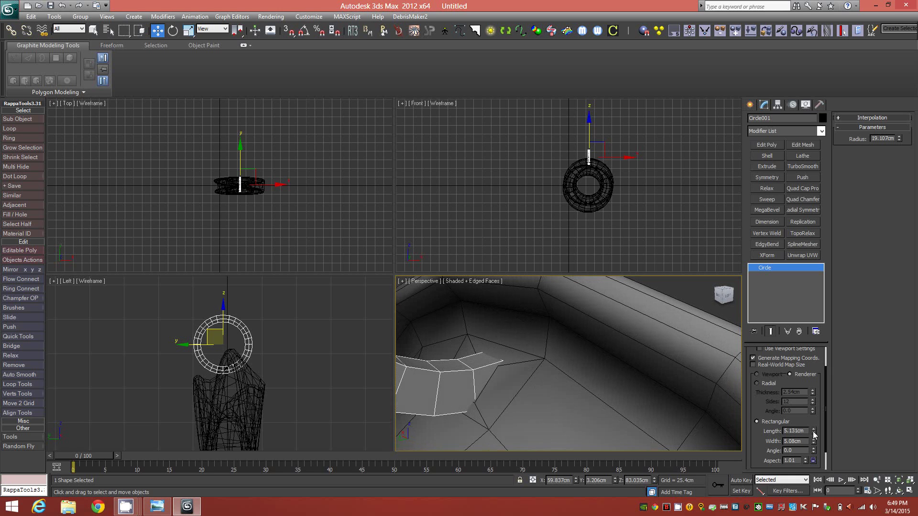
# - Move the hanging loop to about Y 2.72, Z 83.52 cm, checking how its ends meet the ring's contact polygons
pyautogui.click(591, 126)
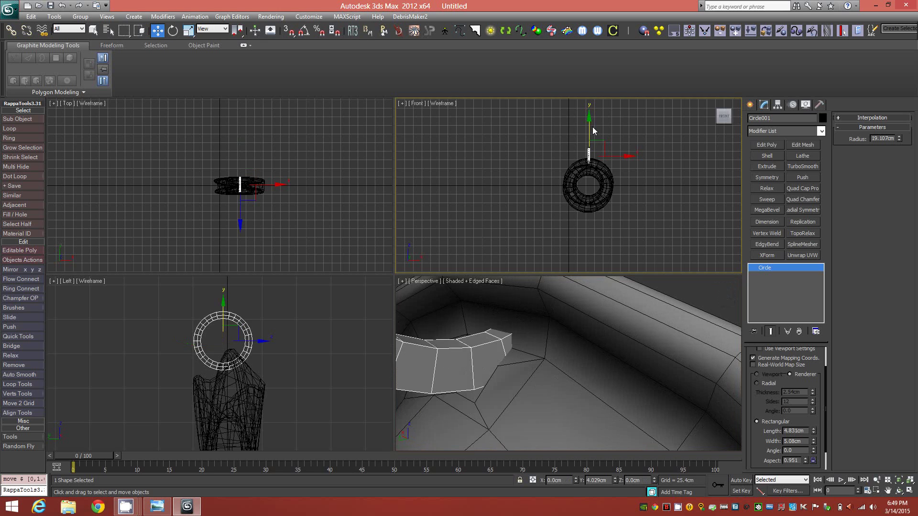
pyautogui.moveTo(593, 130); pyautogui.dragTo(588, 137)
pyautogui.press('alt')
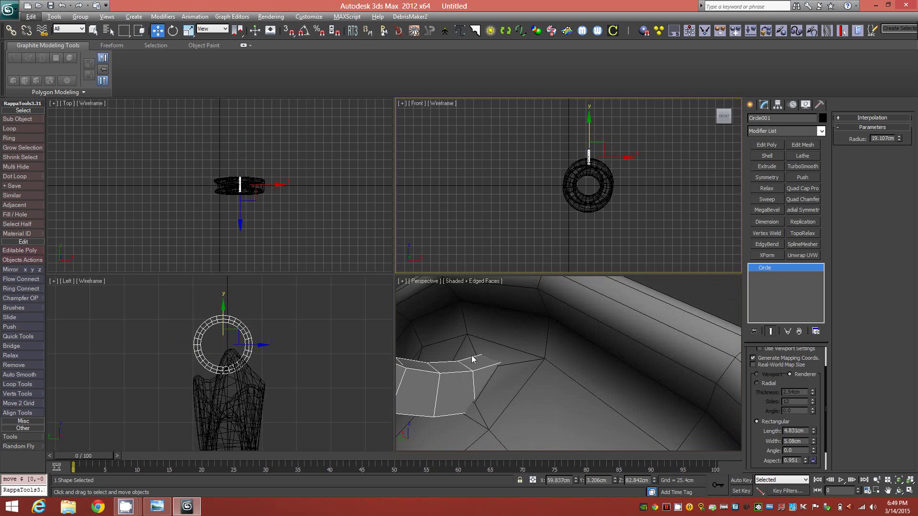
pyautogui.keyDown('alt'); pyautogui.moveTo(481, 355); pyautogui.dragTo(515, 352, button='middle'); pyautogui.keyUp('alt')
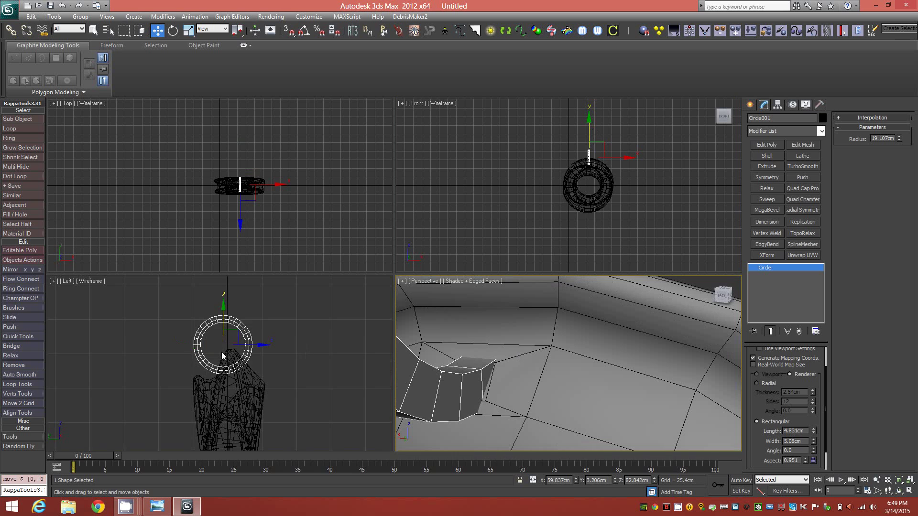
pyautogui.scroll(8, 222, 352)
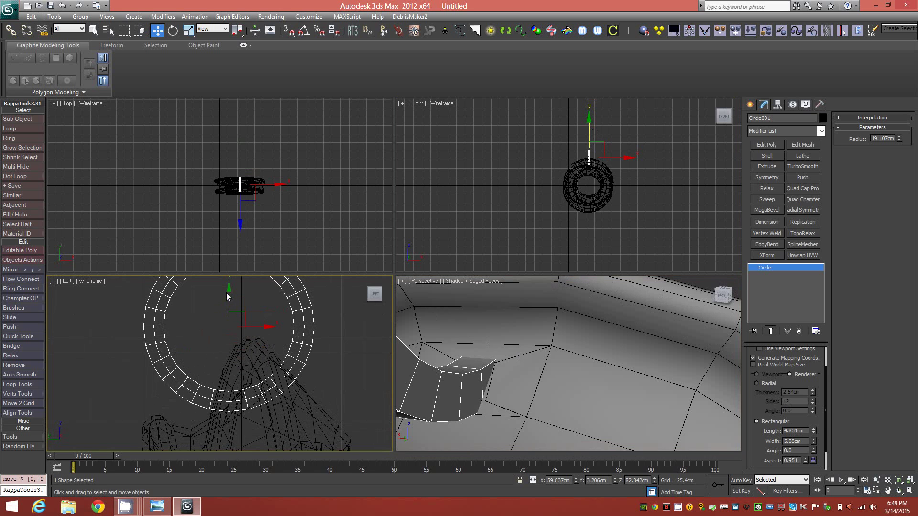
pyautogui.moveTo(230, 294); pyautogui.dragTo(239, 291)
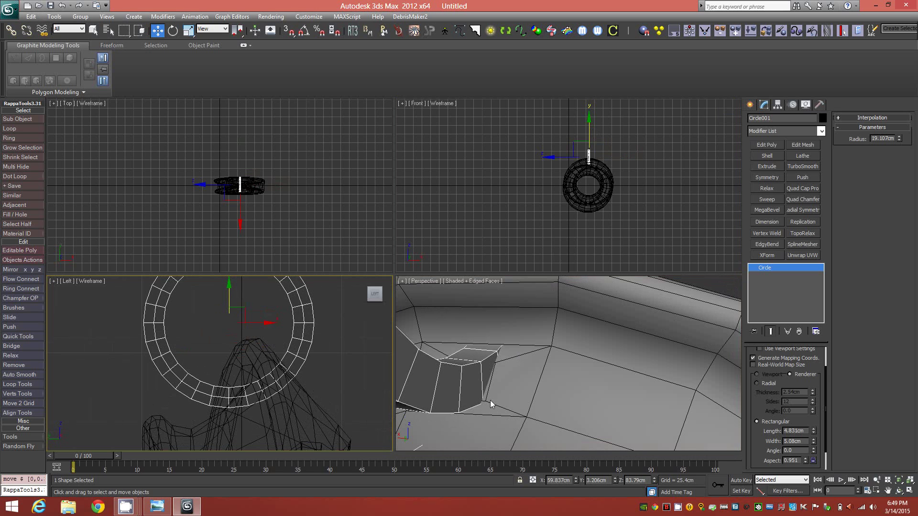
pyautogui.keyDown('alt'); pyautogui.moveTo(633, 385); pyautogui.dragTo(552, 391, button='middle'); pyautogui.keyUp('alt')
pyautogui.keyDown('alt'); pyautogui.moveTo(437, 355); pyautogui.dragTo(601, 367, button='middle'); pyautogui.keyUp('alt')
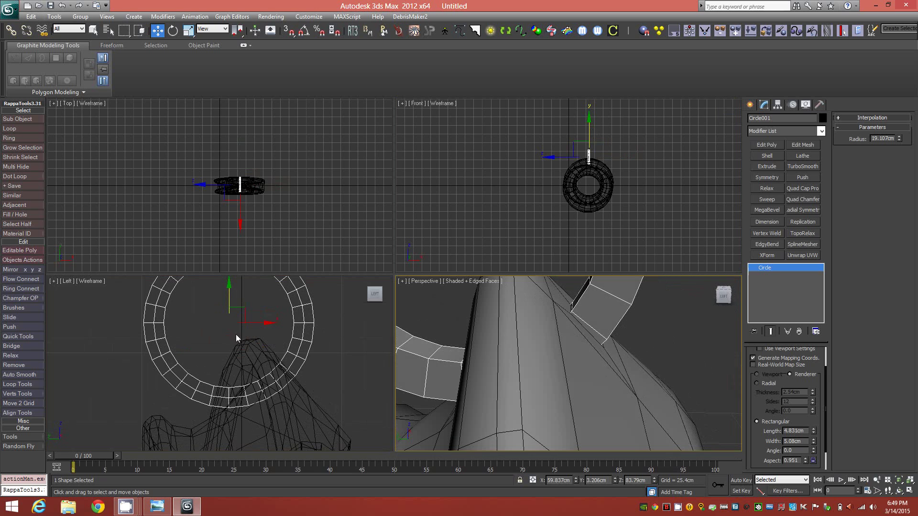
pyautogui.click(242, 313)
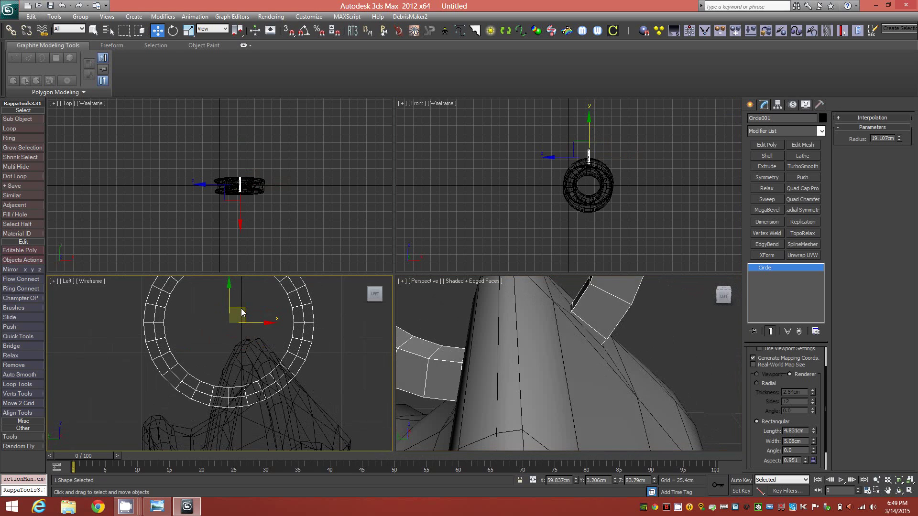
pyautogui.moveTo(242, 313); pyautogui.dragTo(244, 314)
pyautogui.moveTo(461, 382)
pyautogui.keyDown('alt'); pyautogui.mouseDown(button='middle')
pyautogui.moveTo(479, 377)
pyautogui.moveTo(467, 381)
pyautogui.mouseUp(button='middle'); pyautogui.keyUp('alt')
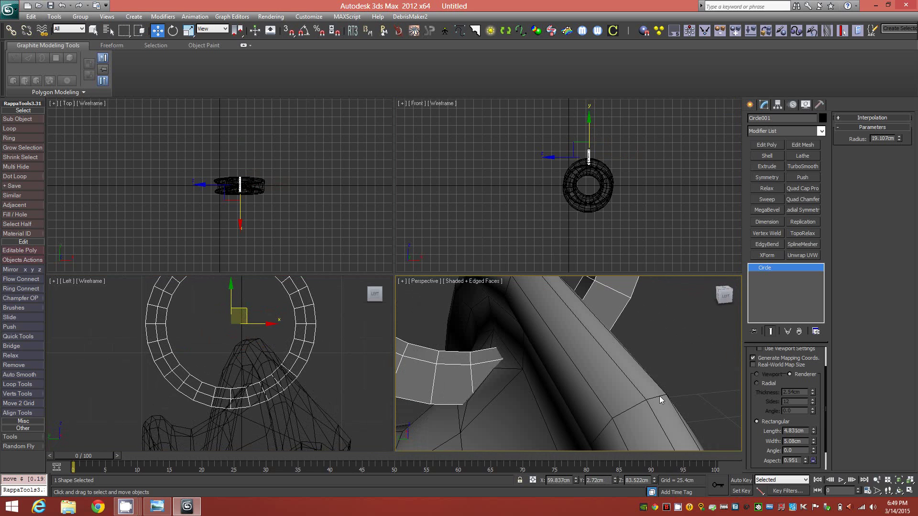
# - Apply an Edit Poly modifier to the hanging loop and enter polygon editing
pyautogui.click(56, 92)
pyautogui.click(45, 127)
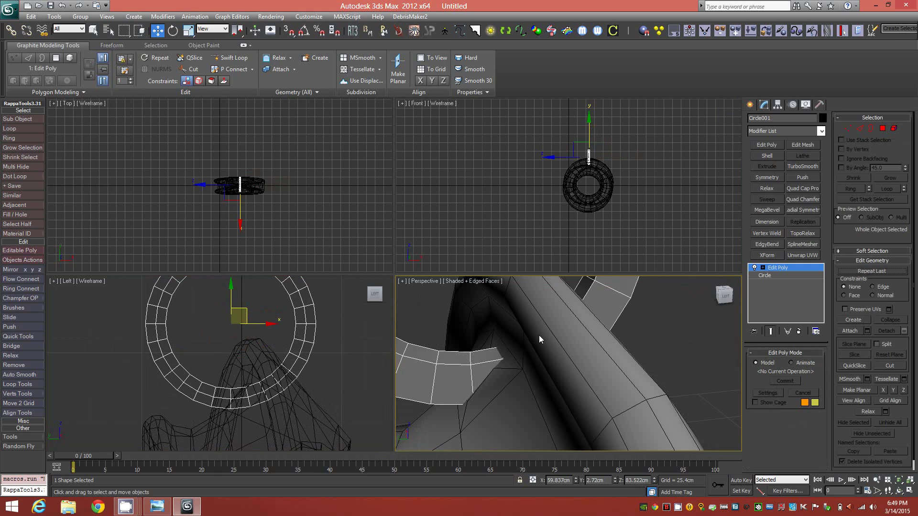
pyautogui.scroll(-4, 548, 329)
pyautogui.moveTo(547, 335); pyautogui.dragTo(572, 356, button='middle')
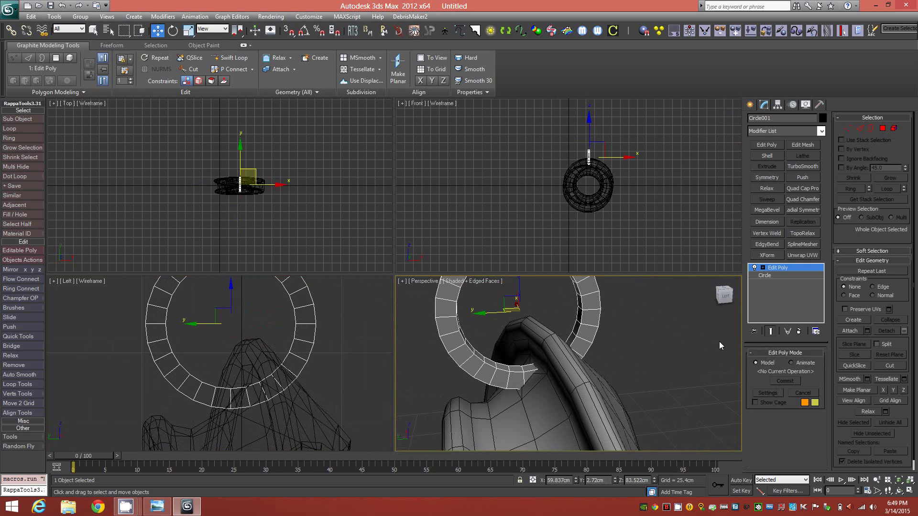
pyautogui.click(882, 129)
# - Select the four polygons of the loop segment that enters the ring's recessed channel and delete them
pyautogui.scroll(5, 529, 389)
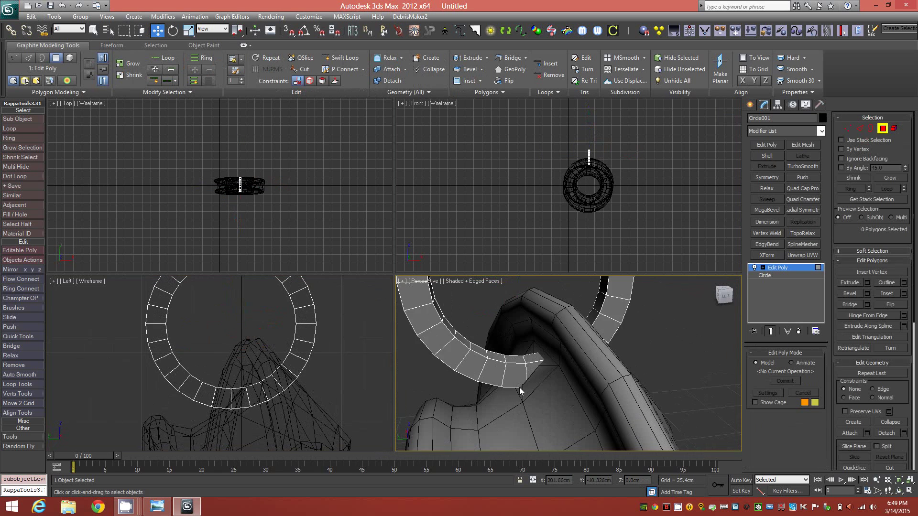
pyautogui.click(510, 339)
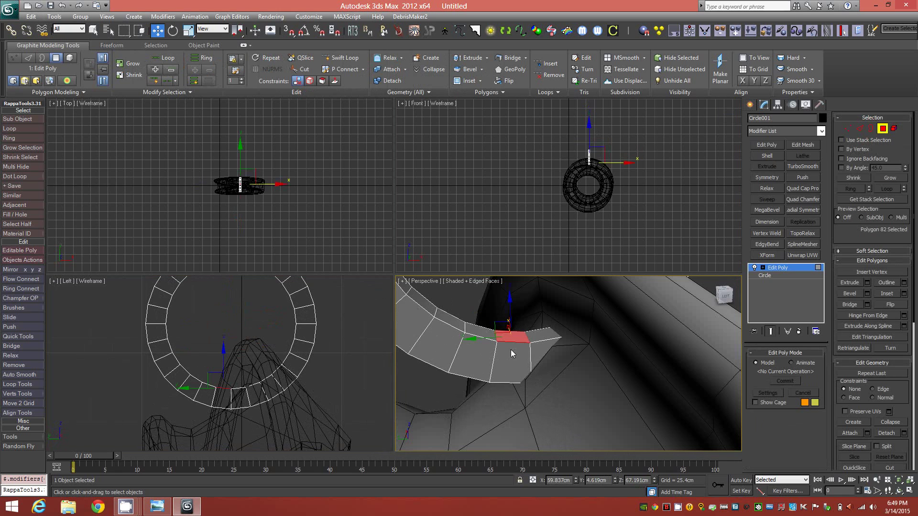
pyautogui.keyDown('shift'); pyautogui.click(513, 365); pyautogui.keyUp('shift')
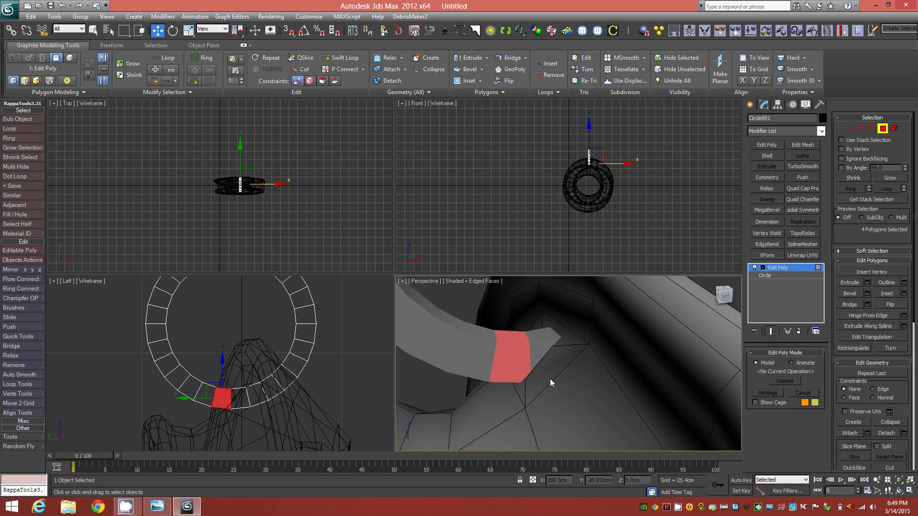
pyautogui.press('Delete')
# - Delete the four polygons of the loop segment just outside the ring's surface at the loop's other end
pyautogui.keyDown('alt'); pyautogui.moveTo(615, 382); pyautogui.dragTo(527, 390, button='middle'); pyautogui.keyUp('alt')
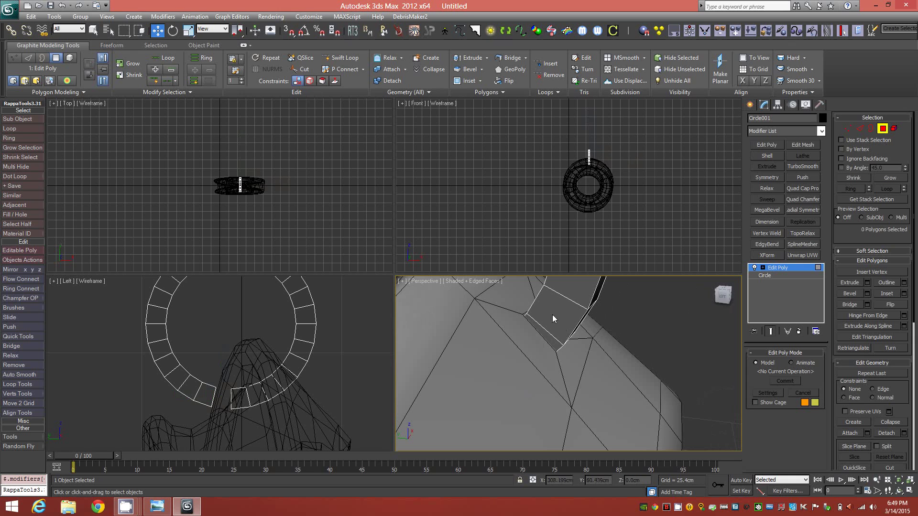
pyautogui.keyDown('alt'); pyautogui.moveTo(573, 362); pyautogui.dragTo(524, 372, button='middle'); pyautogui.keyUp('alt')
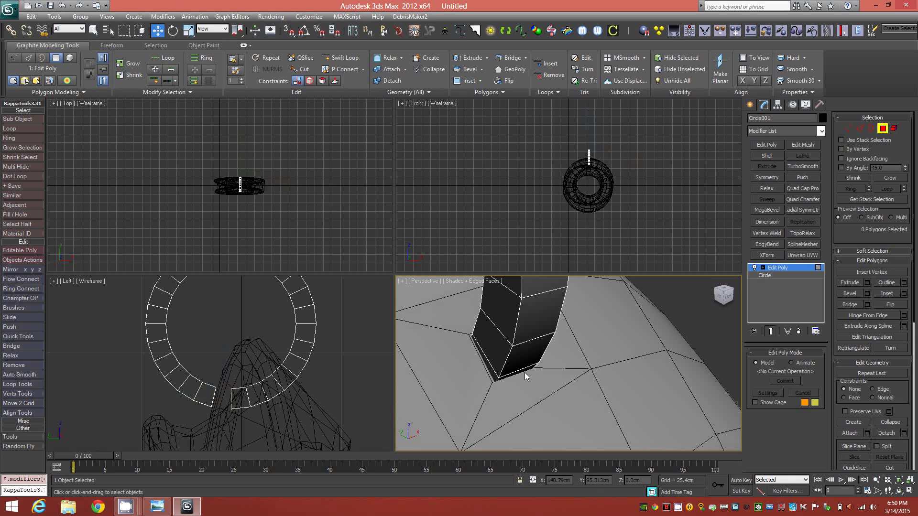
pyautogui.moveTo(488, 341); pyautogui.dragTo(526, 357)
pyautogui.moveTo(523, 369)
pyautogui.keyDown('alt'); pyautogui.mouseDown(button='middle')
pyautogui.moveTo(481, 380)
pyautogui.moveTo(519, 375)
pyautogui.moveTo(515, 366)
pyautogui.moveTo(676, 370)
pyautogui.moveTo(514, 374)
pyautogui.mouseUp(button='middle'); pyautogui.keyUp('alt')
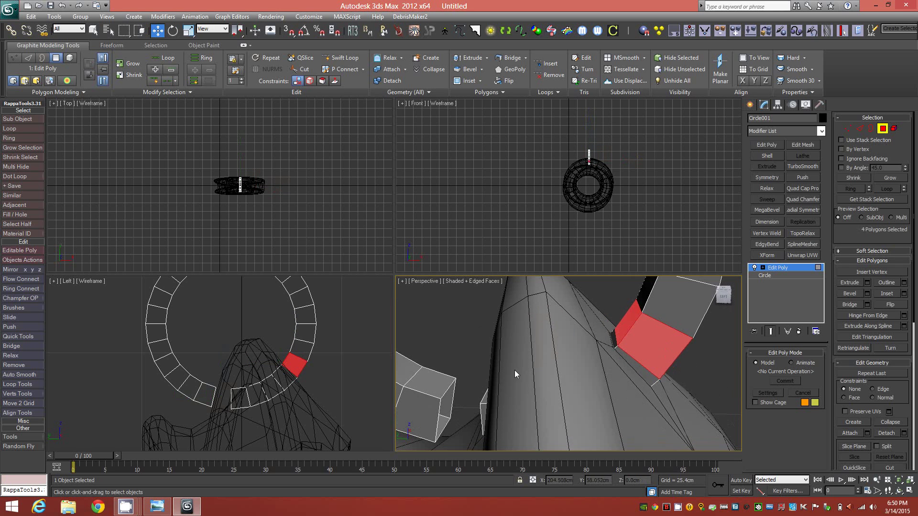
pyautogui.keyDown('alt'); pyautogui.moveTo(610, 395); pyautogui.dragTo(581, 388, button='middle'); pyautogui.keyUp('alt')
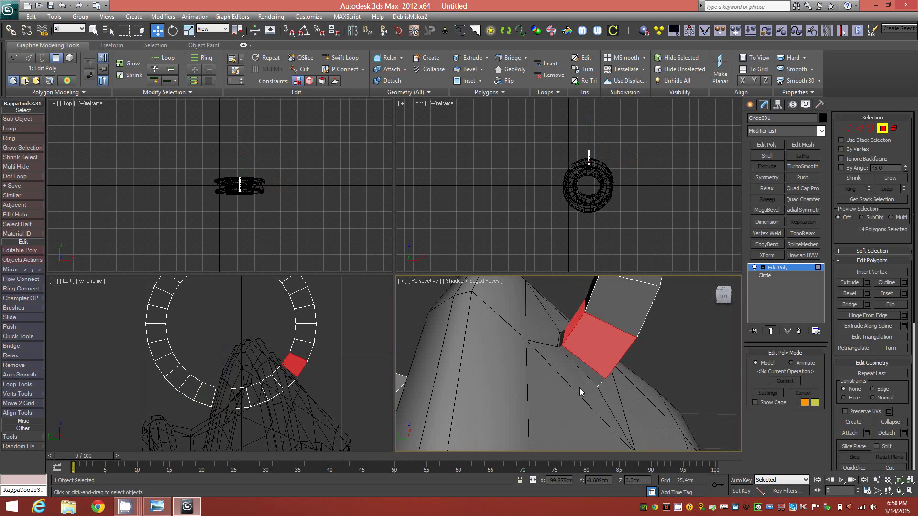
pyautogui.click(580, 388)
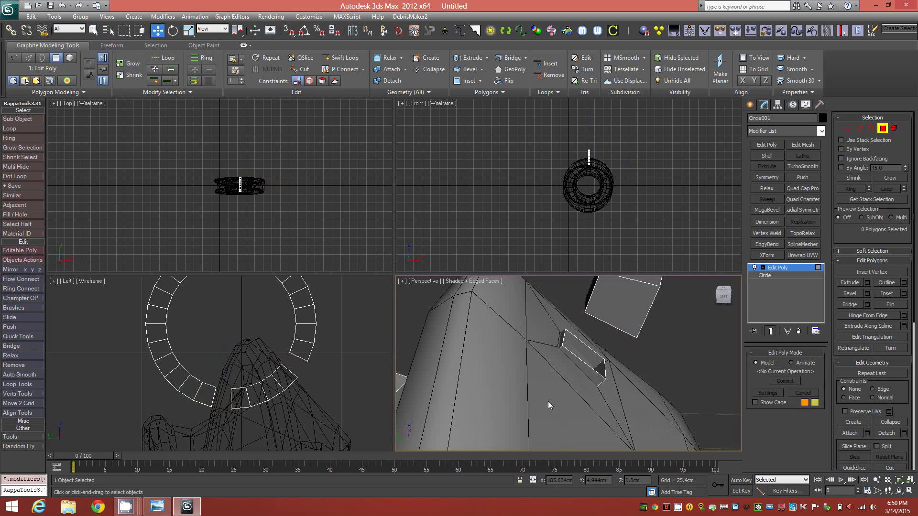
# - Delete the leftover loop element embedded in the ring, and leave element editing
pyautogui.press('4')
pyautogui.press('5')
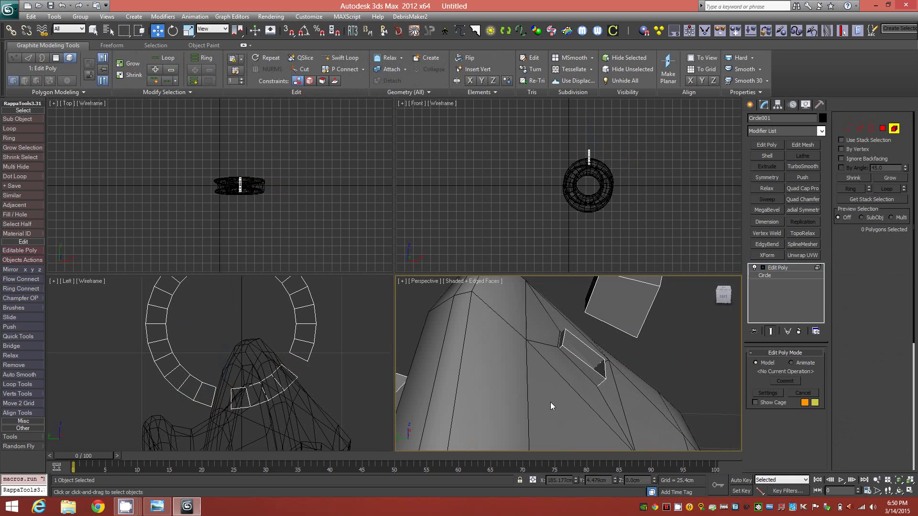
pyautogui.click(588, 381)
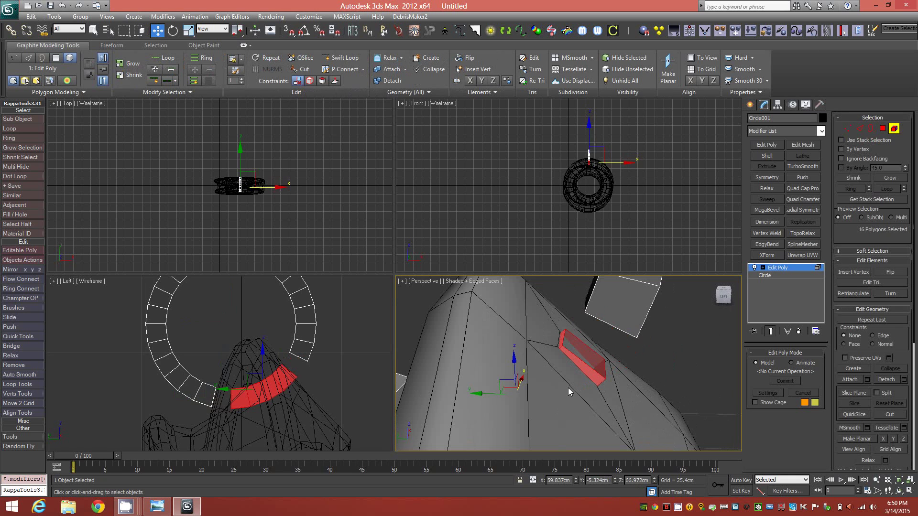
pyautogui.hotkey('ctrl', 'd')
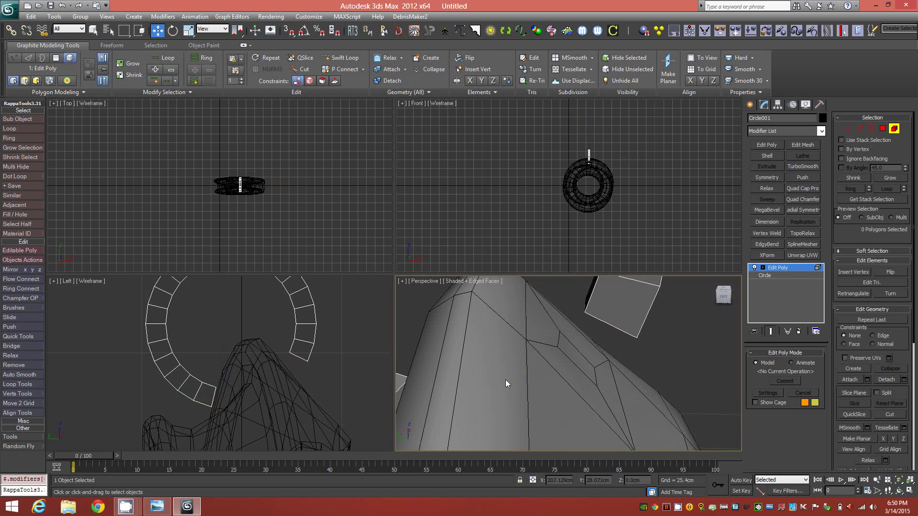
pyautogui.click(895, 129)
# - Attach the hanging loop to the ring, matching material IDs to material and condensing material and IDs
pyautogui.scroll(-5, 499, 357)
pyautogui.scroll(4, 535, 352)
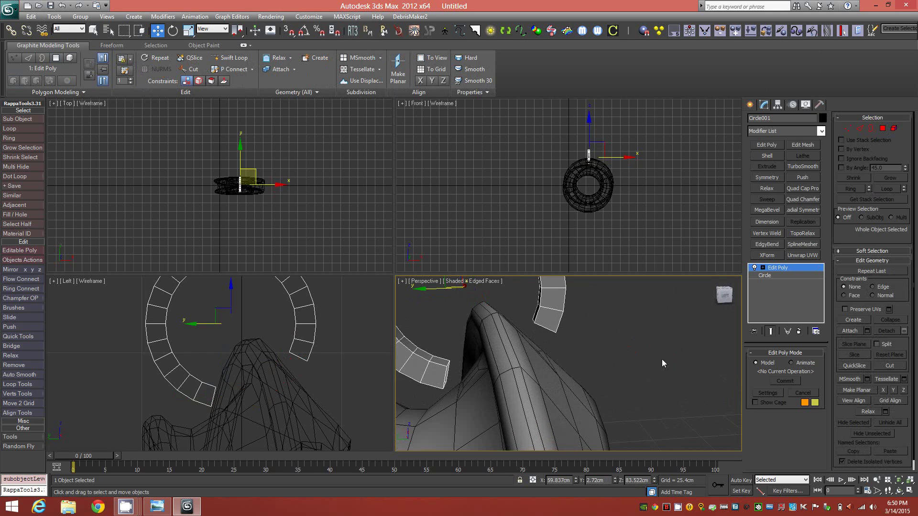
pyautogui.click(566, 378)
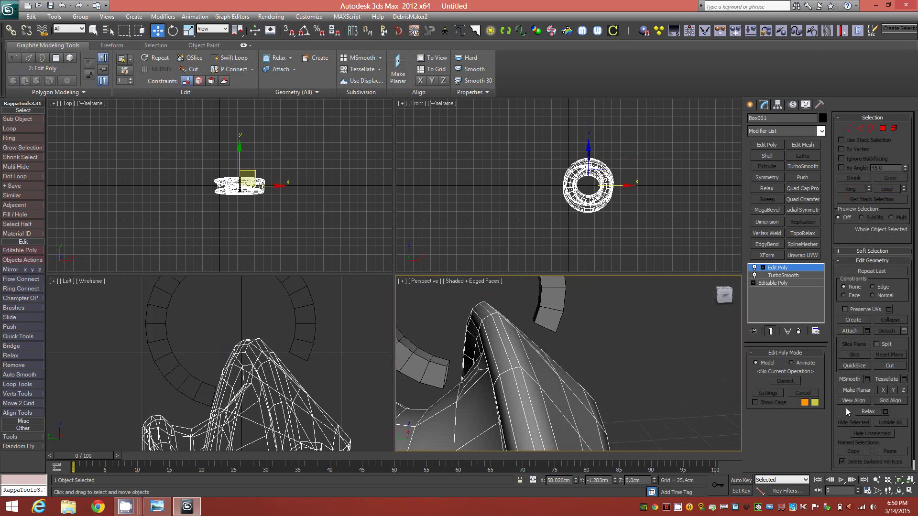
pyautogui.click(853, 332)
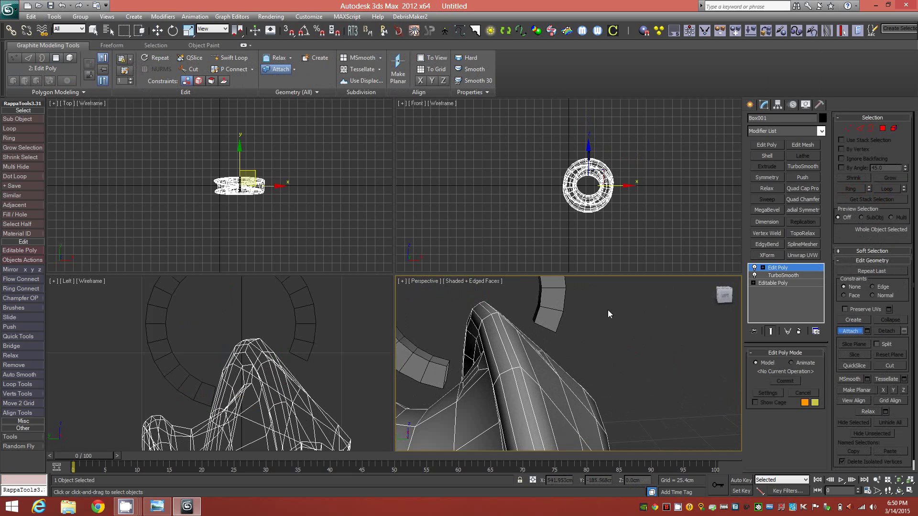
pyautogui.click(558, 304)
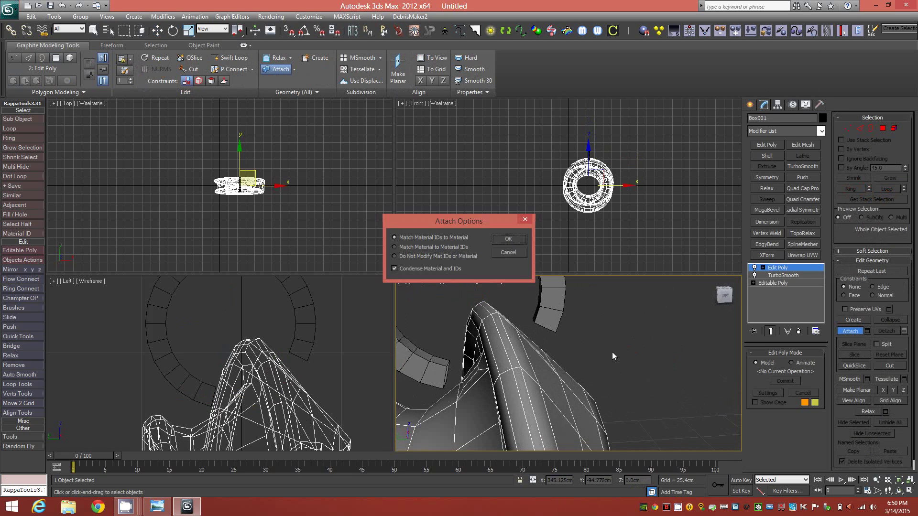
pyautogui.click(506, 239)
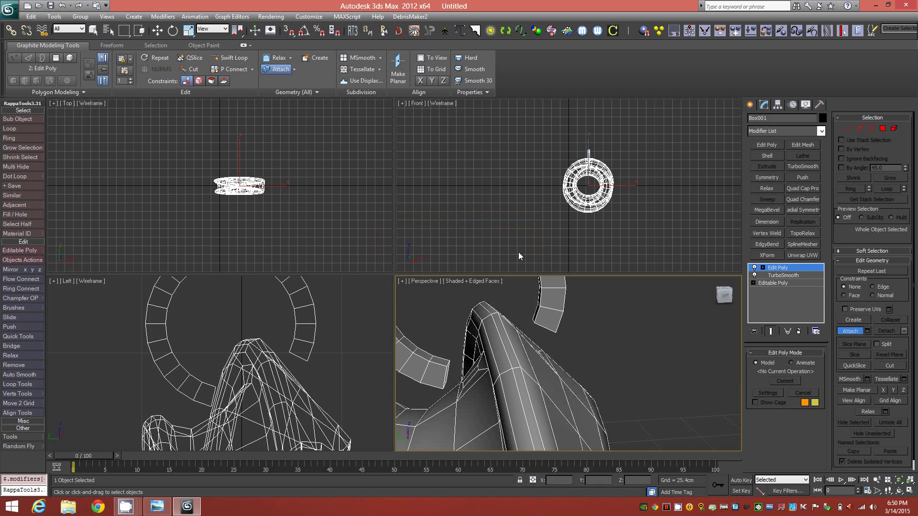
# - Select the open borders at both ends of the loop and cap them
pyautogui.keyDown('alt'); pyautogui.moveTo(558, 353); pyautogui.dragTo(584, 334, button='middle'); pyautogui.keyUp('alt')
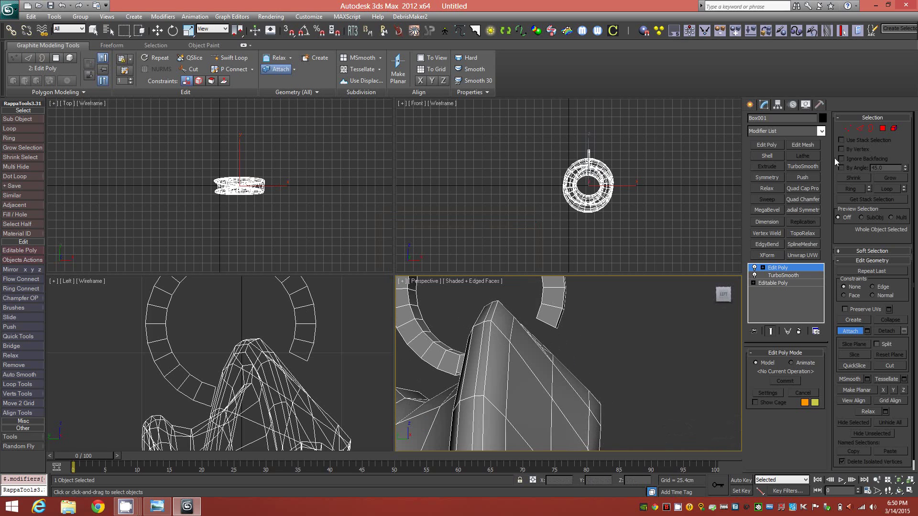
pyautogui.click(870, 128)
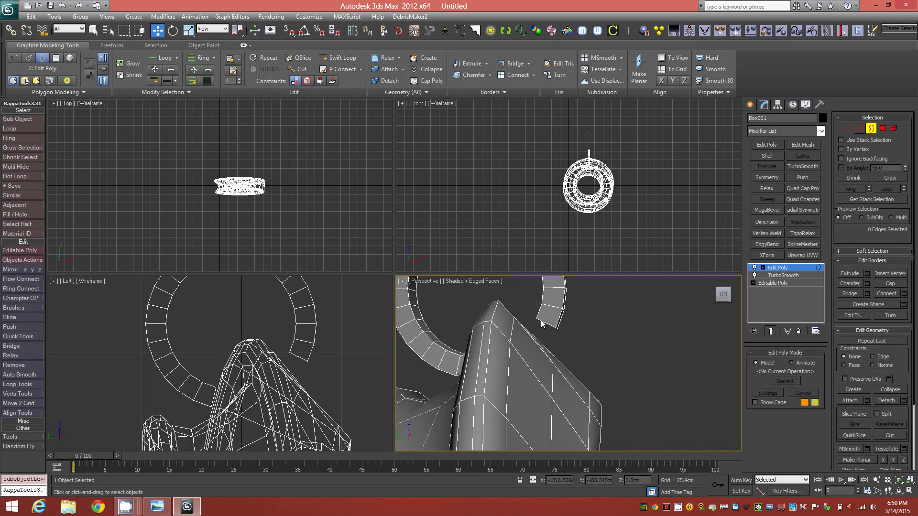
pyautogui.click(542, 323)
pyautogui.keyDown('ctrl'); pyautogui.click(460, 368); pyautogui.keyUp('ctrl')
pyautogui.keyDown('alt'); pyautogui.moveTo(572, 360); pyautogui.dragTo(578, 348, button='middle'); pyautogui.keyUp('alt')
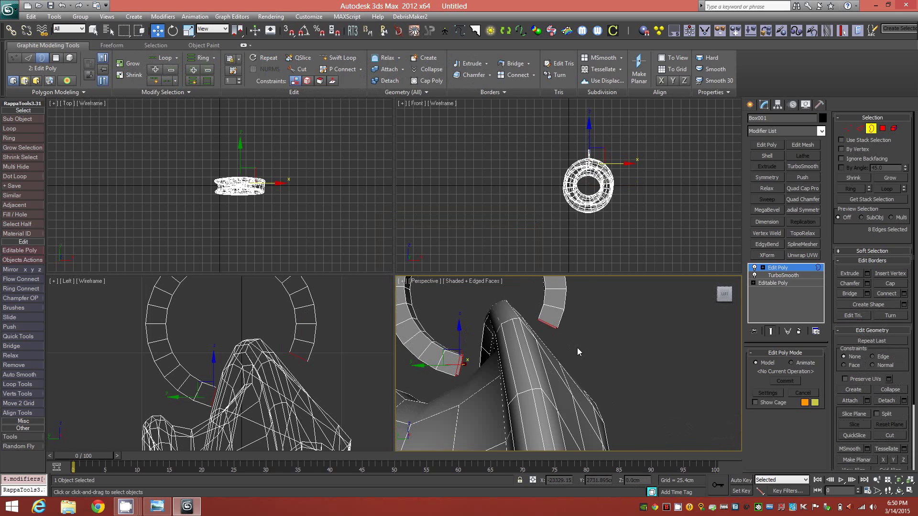
pyautogui.click(427, 81)
# - Shrink the polygon selection to the loop's two end caps and add the ring's two matching contact polygons
pyautogui.click(882, 128)
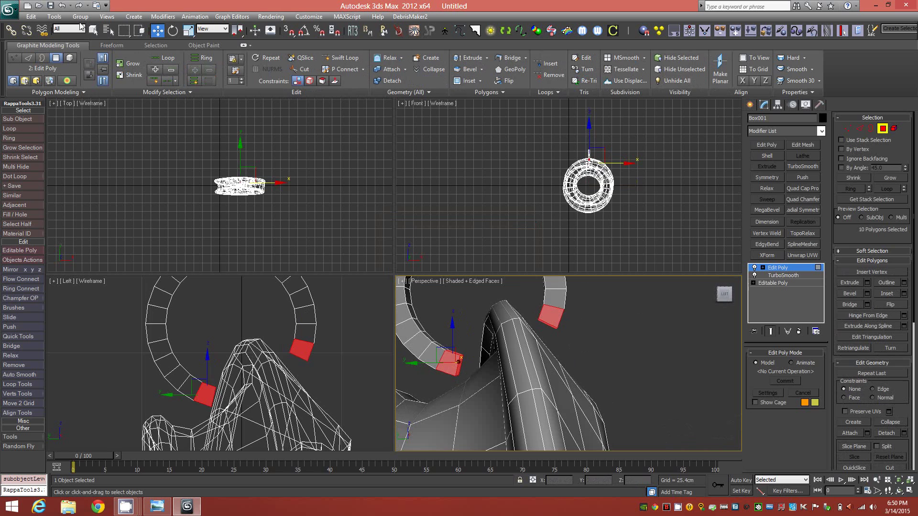
pyautogui.click(134, 77)
pyautogui.keyDown('alt'); pyautogui.moveTo(602, 371); pyautogui.dragTo(485, 372, button='middle'); pyautogui.keyUp('alt')
pyautogui.keyDown('ctrl'); pyautogui.click(486, 369); pyautogui.keyUp('ctrl')
pyautogui.keyDown('alt'); pyautogui.moveTo(624, 368); pyautogui.dragTo(529, 347, button='middle'); pyautogui.keyUp('alt')
pyautogui.keyDown('ctrl'); pyautogui.click(535, 347); pyautogui.keyUp('ctrl')
pyautogui.keyDown('alt'); pyautogui.moveTo(593, 372); pyautogui.dragTo(567, 375, button='middle'); pyautogui.keyUp('alt')
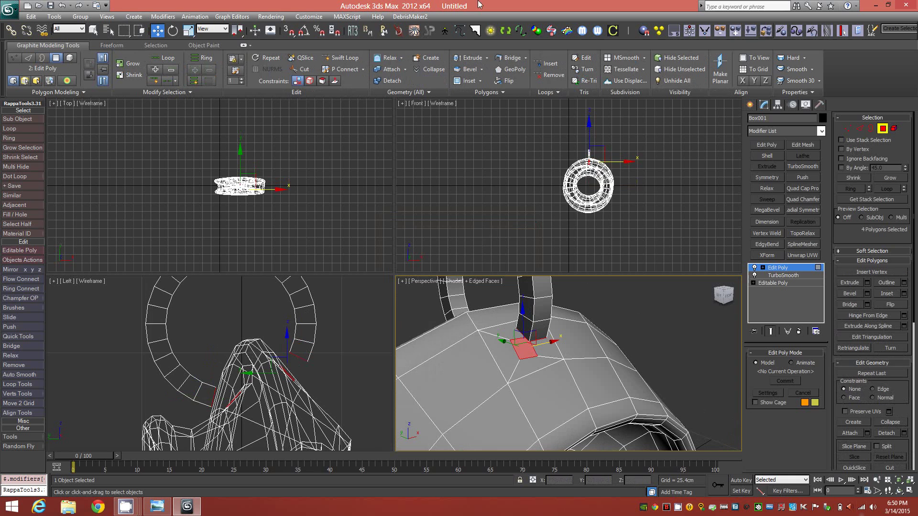
# - Bridge the hanging loop's two end caps to the ring's matching contact polygons with 2 segments, and clear the selection
pyautogui.click(510, 59)
pyautogui.keyDown('alt'); pyautogui.moveTo(484, 348); pyautogui.dragTo(536, 355, button='middle'); pyautogui.keyUp('alt')
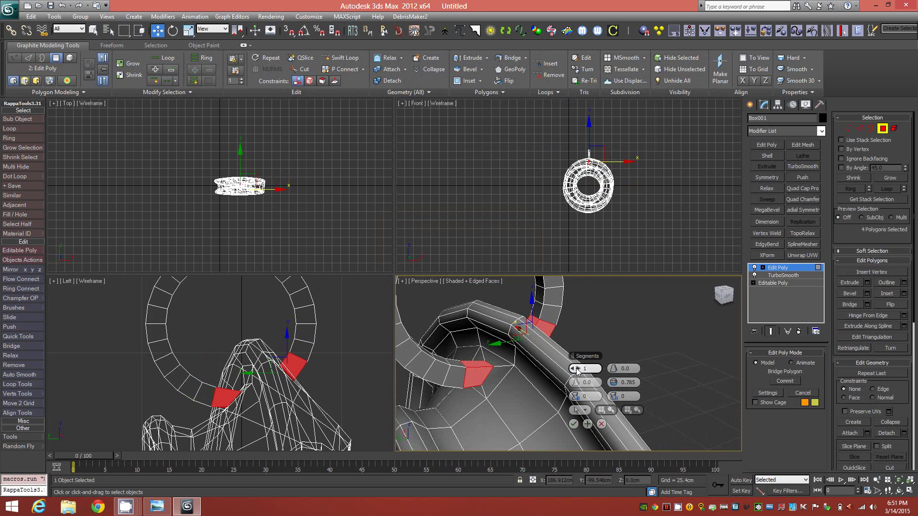
pyautogui.keyDown('alt'); pyautogui.moveTo(487, 355); pyautogui.dragTo(456, 342); pyautogui.keyUp('alt')
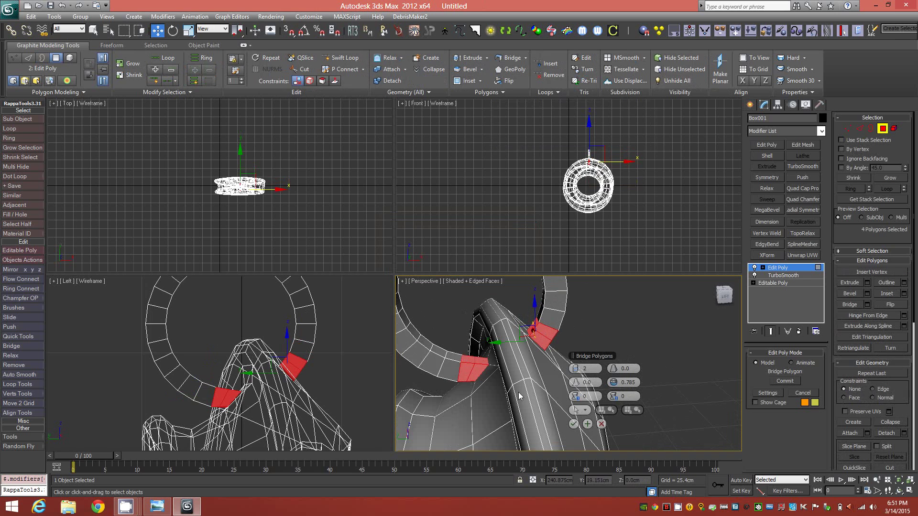
pyautogui.click(574, 424)
pyautogui.keyDown('alt'); pyautogui.moveTo(624, 363); pyautogui.dragTo(571, 369, button='middle'); pyautogui.keyUp('alt')
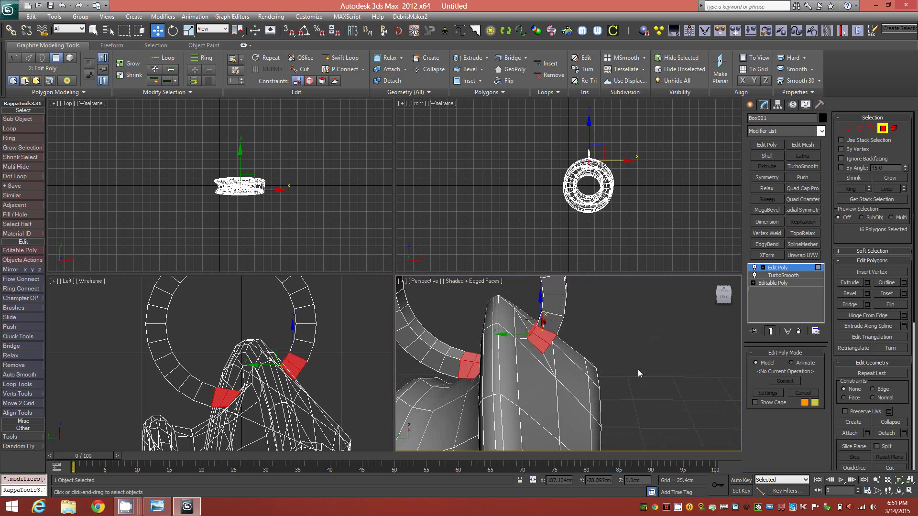
pyautogui.click(649, 354)
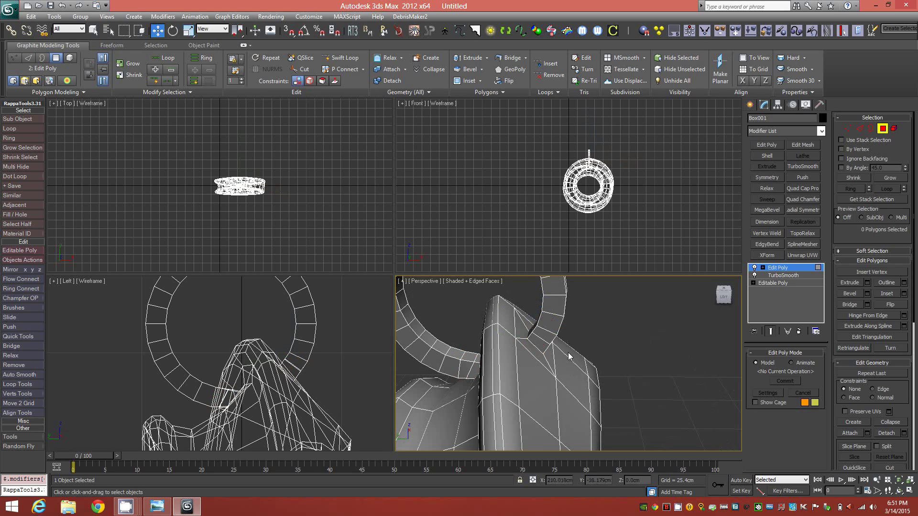
# - Try to connect the edge ring at one joint between the hanging loop and the ring
pyautogui.click(860, 128)
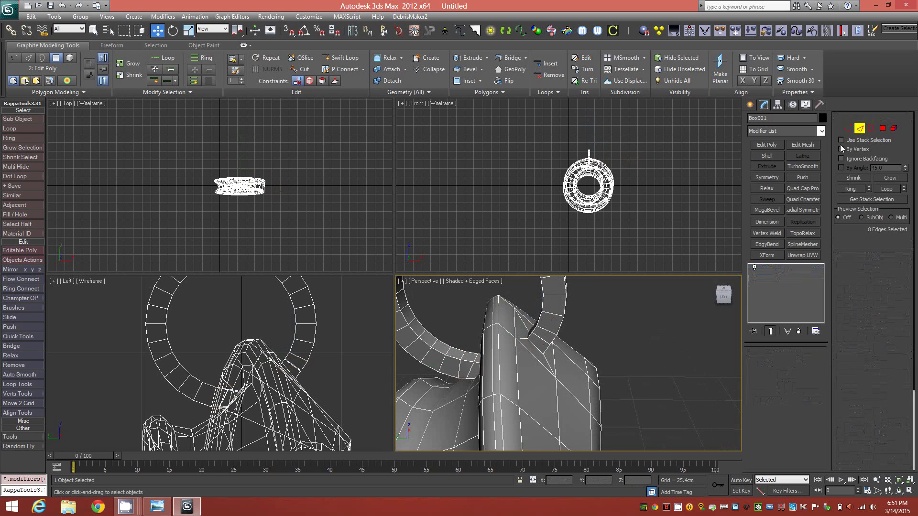
pyautogui.scroll(5, 539, 353)
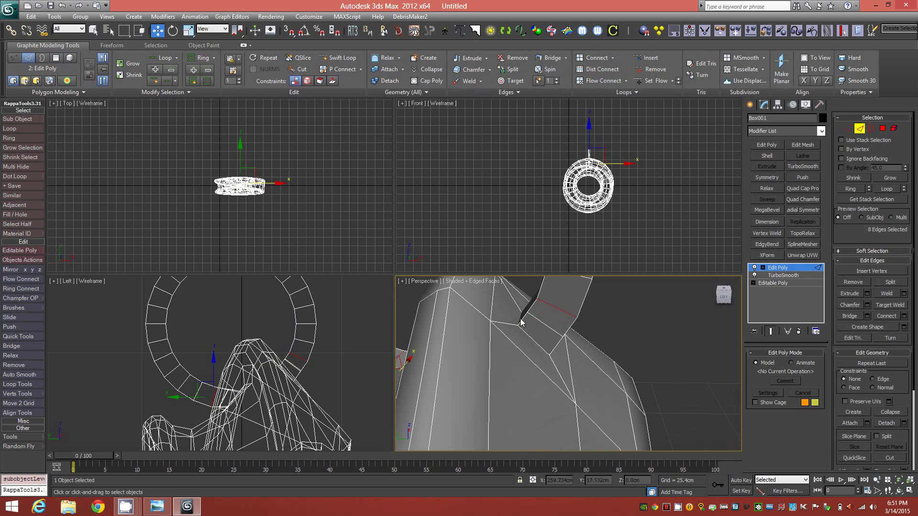
pyautogui.click(523, 325)
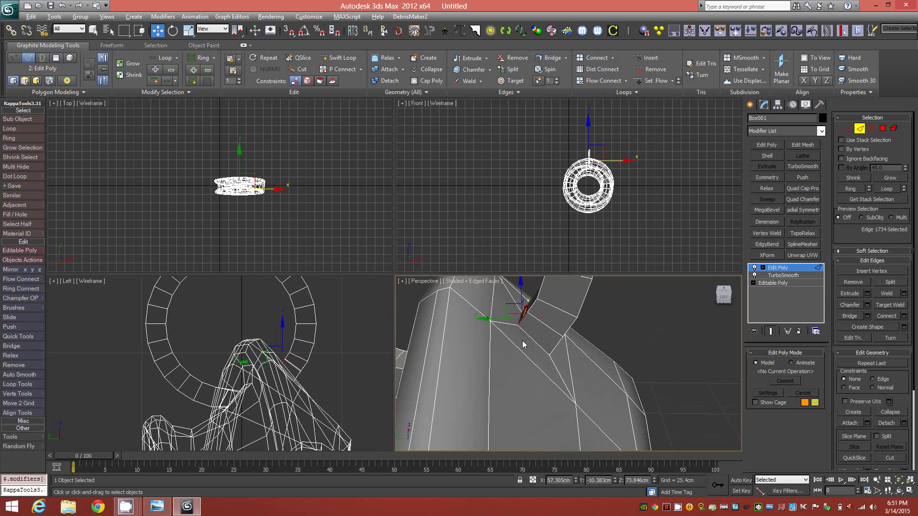
pyautogui.hotkey('alt', 'r')
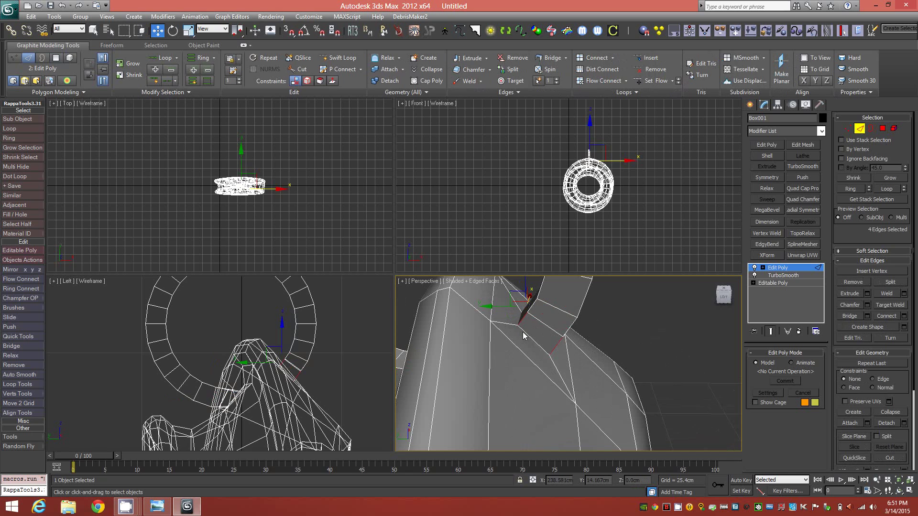
pyautogui.hotkey('ctrl', 'shift', 'e')
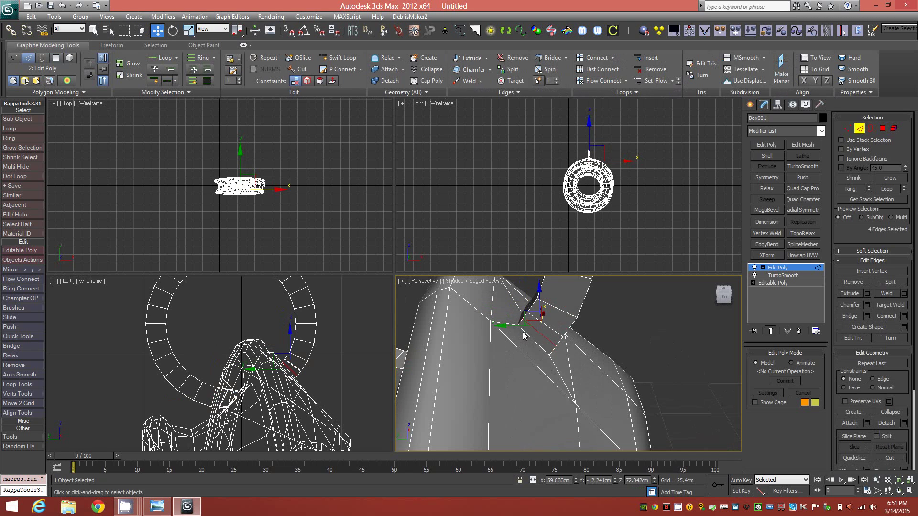
pyautogui.hotkey('ctrl', 'z')
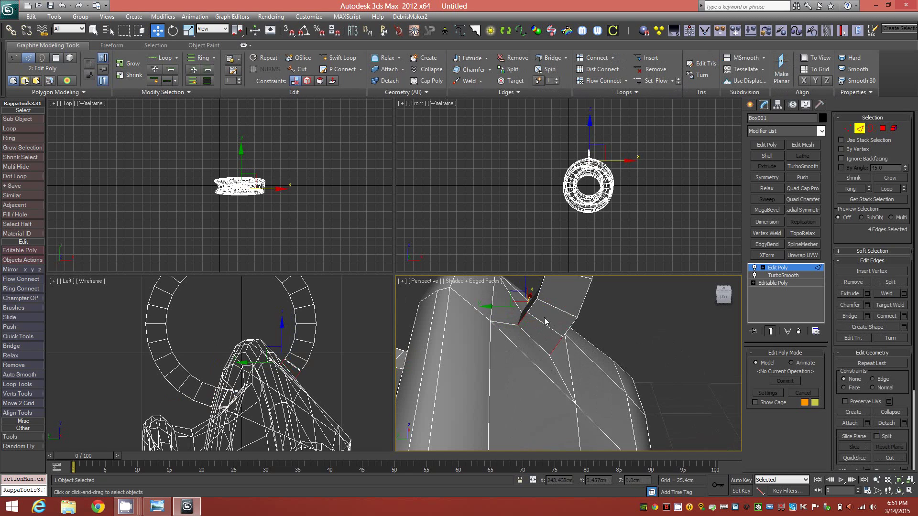
# - Insert a Swift Loop edge loop close to the ring at both hanging-loop joints, and leave edge editing
pyautogui.click(344, 58)
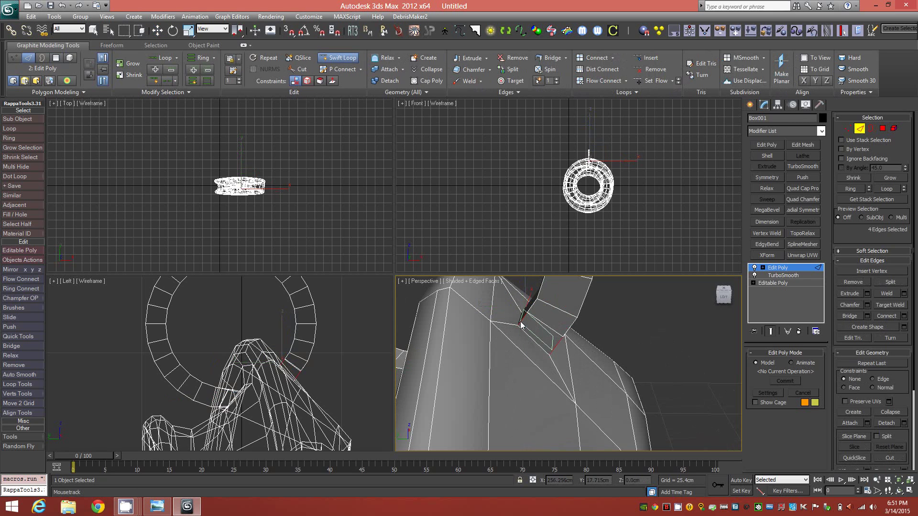
pyautogui.click(521, 326)
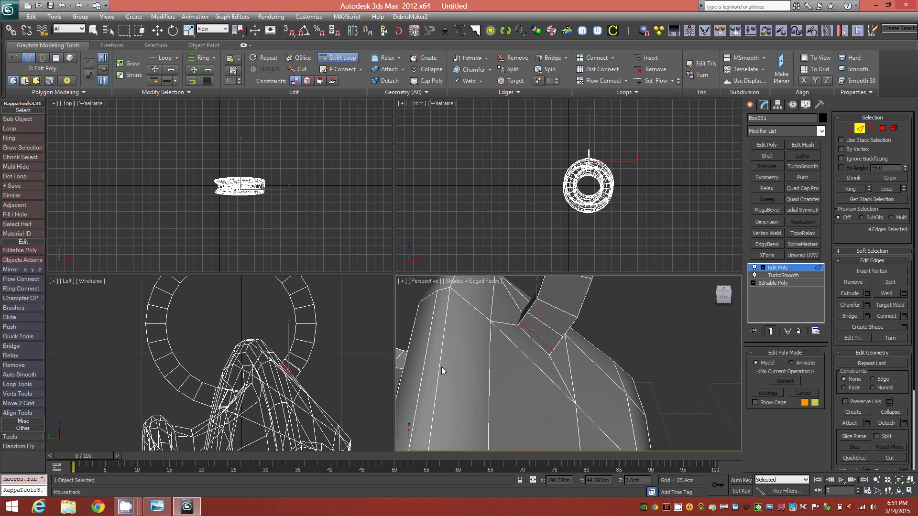
pyautogui.keyDown('alt'); pyautogui.moveTo(423, 349); pyautogui.dragTo(556, 376, button='middle'); pyautogui.keyUp('alt')
pyautogui.scroll(-2, 538, 377)
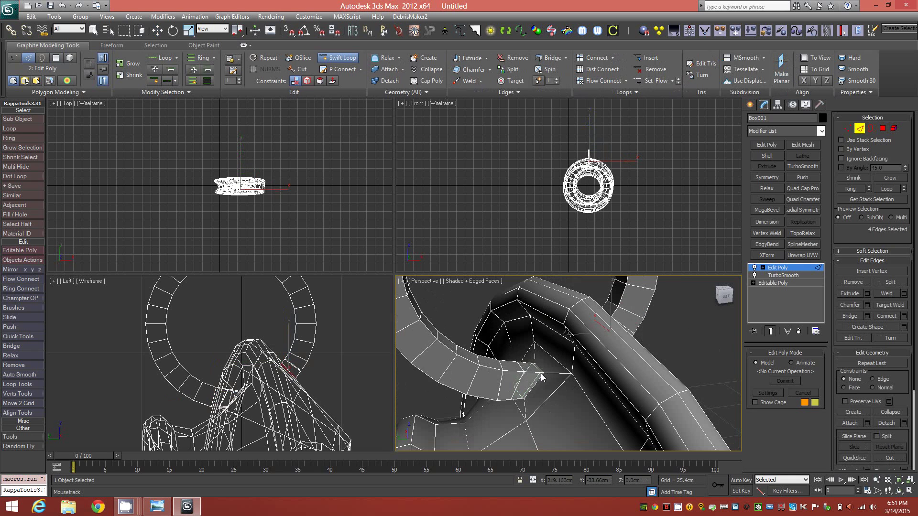
pyautogui.click(541, 374)
pyautogui.keyDown('alt'); pyautogui.moveTo(590, 363); pyautogui.dragTo(569, 360, button='middle'); pyautogui.keyUp('alt')
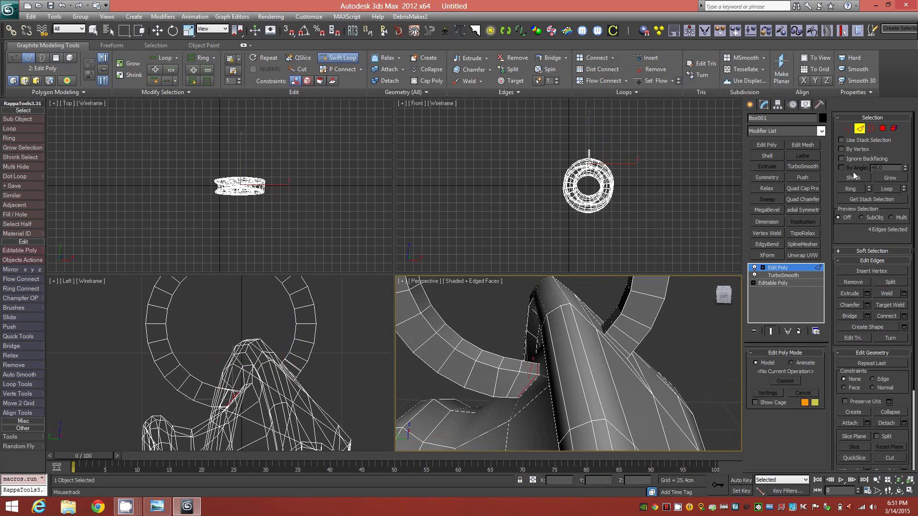
pyautogui.click(861, 128)
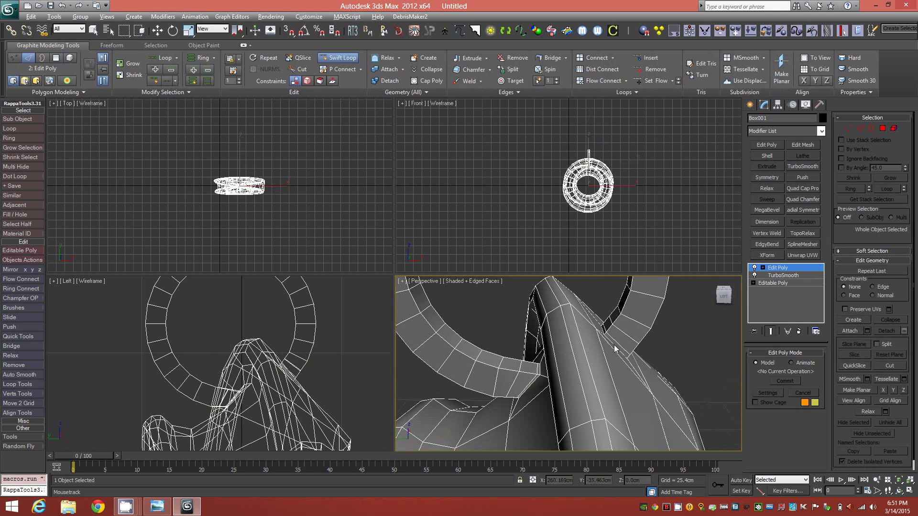
pyautogui.keyDown('alt'); pyautogui.moveTo(614, 346); pyautogui.dragTo(445, 152, button='middle'); pyautogui.keyUp('alt')
pyautogui.press('w')
# - Apply TurboSmooth with 2 iterations to the charm and hide the edged faces in the perspective view
pyautogui.scroll(-5, 585, 354)
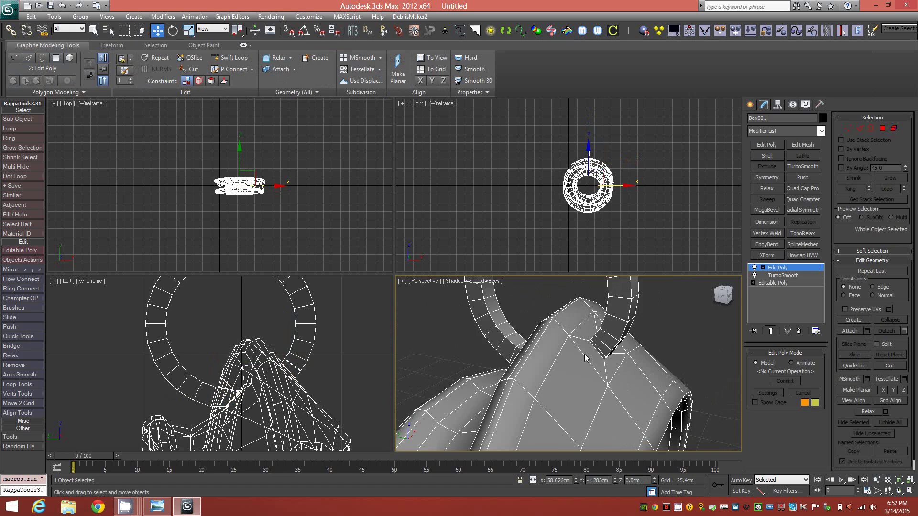
pyautogui.keyDown('alt'); pyautogui.moveTo(582, 362); pyautogui.dragTo(641, 342, button='middle'); pyautogui.keyUp('alt')
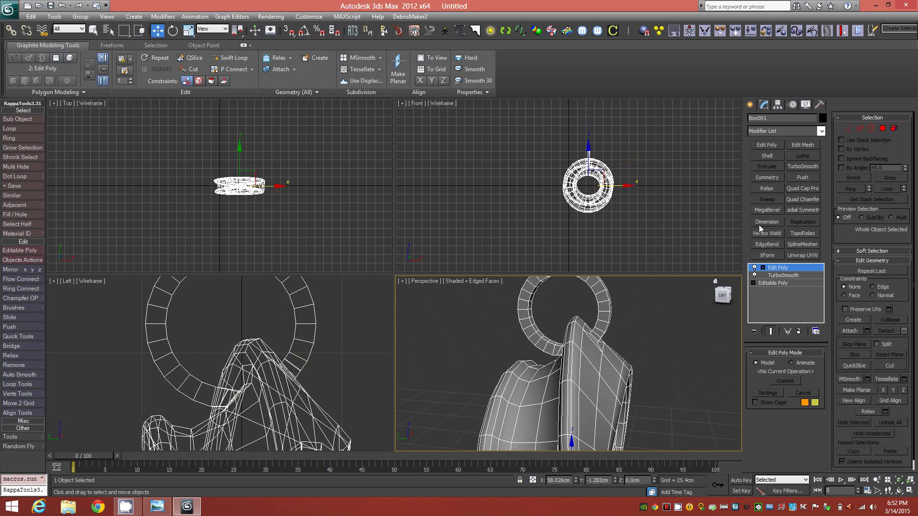
pyautogui.click(809, 166)
pyautogui.keyDown('alt'); pyautogui.moveTo(632, 384); pyautogui.dragTo(652, 372, button='middle'); pyautogui.keyUp('alt')
pyautogui.press('F4')
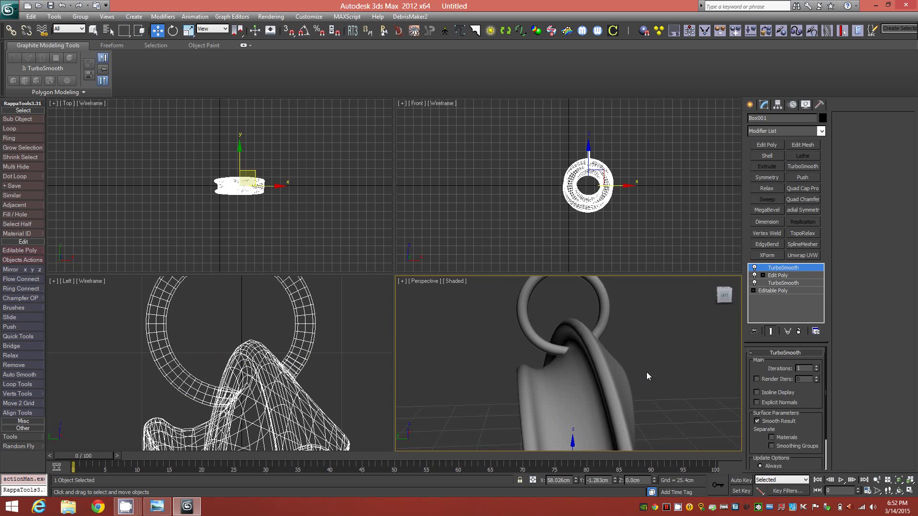
pyautogui.keyDown('alt'); pyautogui.moveTo(564, 374); pyautogui.dragTo(647, 382, button='middle'); pyautogui.keyUp('alt')
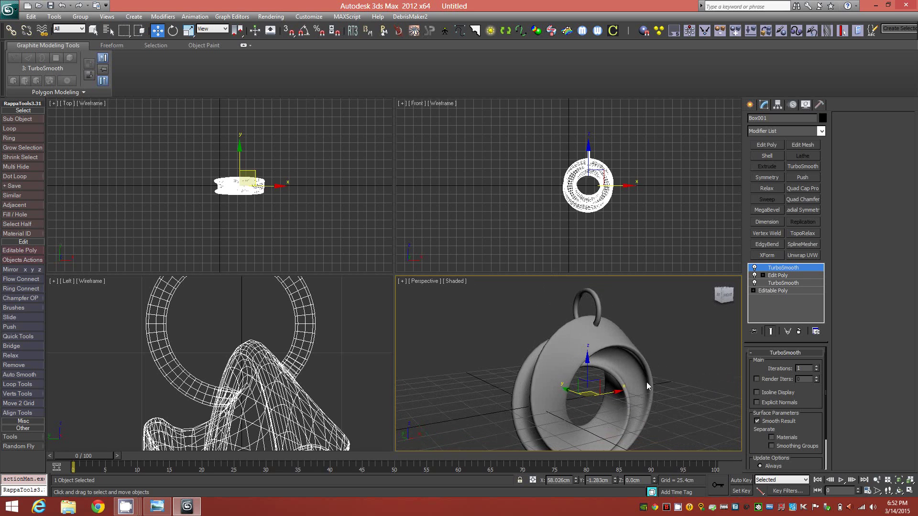
pyautogui.click(817, 367)
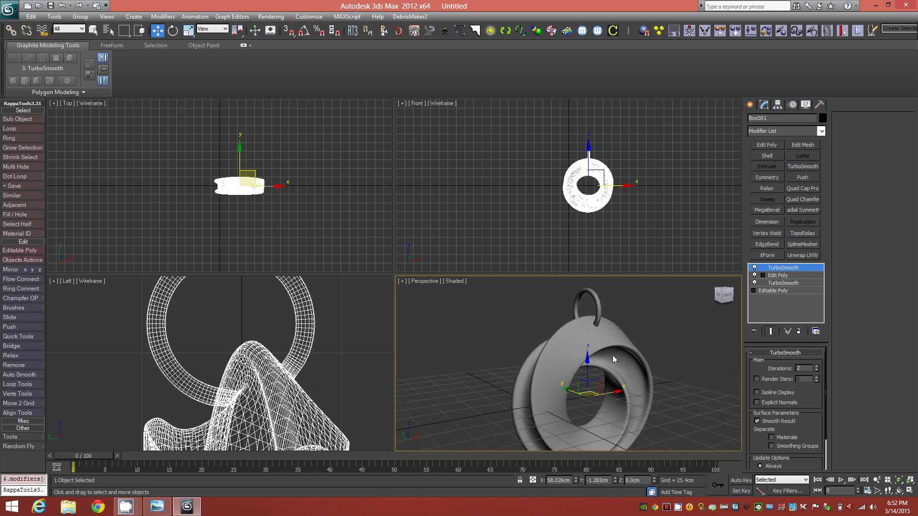
# - Inspect the smoothed joints and raise the charm to a Z position of about 61 cm
pyautogui.keyDown('alt'); pyautogui.moveTo(623, 392); pyautogui.dragTo(588, 352, button='middle'); pyautogui.keyUp('alt')
pyautogui.scroll(4, 602, 307)
pyautogui.scroll(-1, 593, 299)
pyautogui.scroll(2, 584, 362)
pyautogui.keyDown('alt'); pyautogui.moveTo(574, 344); pyautogui.dragTo(621, 346, button='middle'); pyautogui.keyUp('alt')
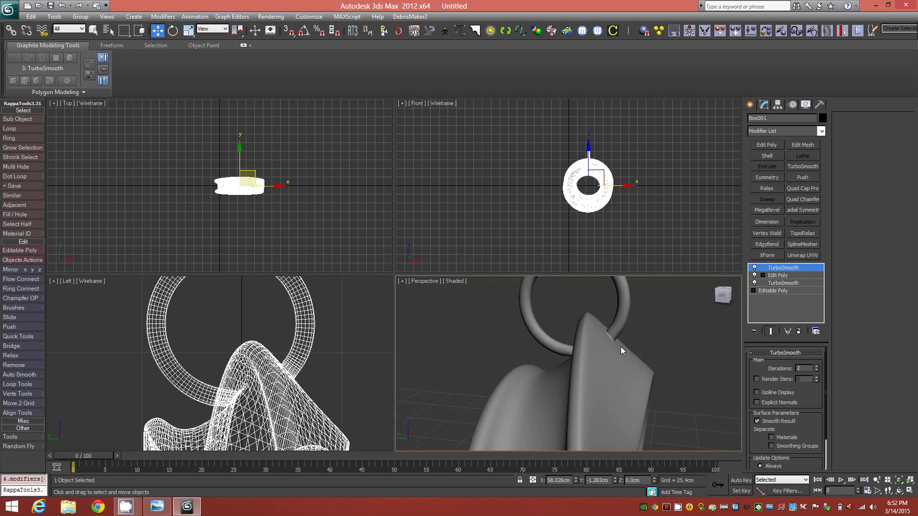
pyautogui.moveTo(574, 378)
pyautogui.keyDown('alt'); pyautogui.mouseDown(button='middle')
pyautogui.moveTo(599, 378)
pyautogui.moveTo(590, 363)
pyautogui.moveTo(670, 368)
pyautogui.moveTo(565, 371)
pyautogui.moveTo(588, 367)
pyautogui.moveTo(586, 385)
pyautogui.moveTo(582, 364)
pyautogui.moveTo(581, 380)
pyautogui.mouseUp(button='middle'); pyautogui.keyUp('alt')
pyautogui.moveTo(580, 381); pyautogui.dragTo(573, 308)
pyautogui.moveTo(601, 375)
pyautogui.keyDown('alt'); pyautogui.mouseDown(button='middle')
pyautogui.moveTo(604, 394)
pyautogui.moveTo(587, 386)
pyautogui.moveTo(594, 380)
pyautogui.moveTo(550, 378)
pyautogui.moveTo(615, 378)
pyautogui.mouseUp(button='middle'); pyautogui.keyUp('alt')
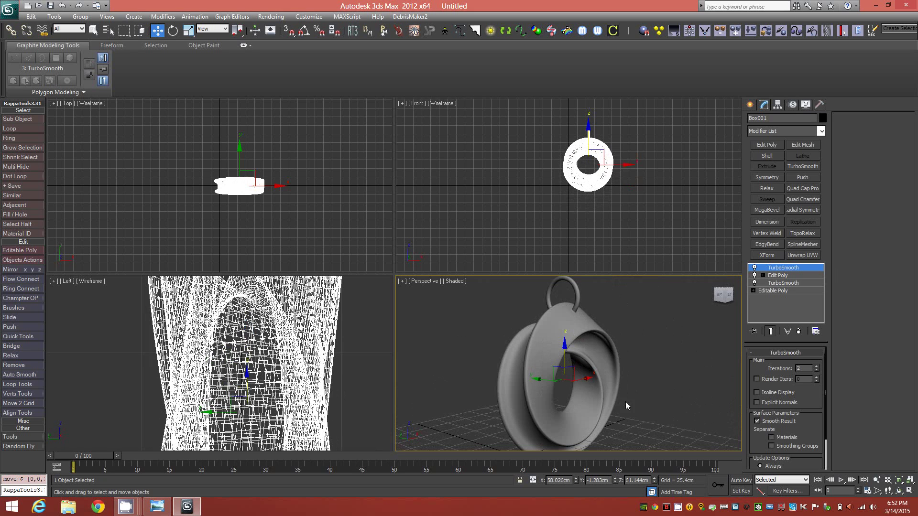
pyautogui.moveTo(602, 398)
pyautogui.keyDown('alt'); pyautogui.mouseDown(button='middle')
pyautogui.moveTo(558, 398)
pyautogui.moveTo(590, 399)
pyautogui.mouseUp(button='middle'); pyautogui.keyUp('alt')
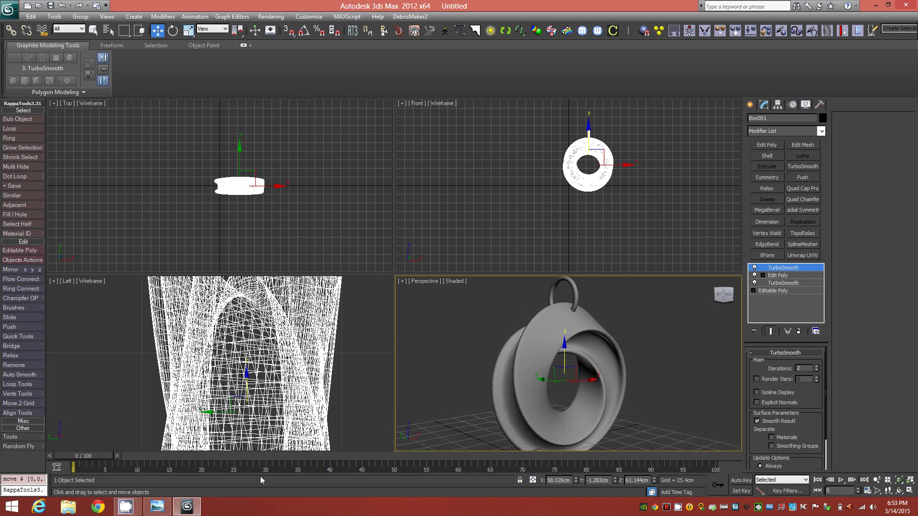
# - Switch to mobius_charm.png in Windows Photo Viewer to examine the cord through the hanging loop, and return to 3ds Max
pyautogui.click(157, 507)
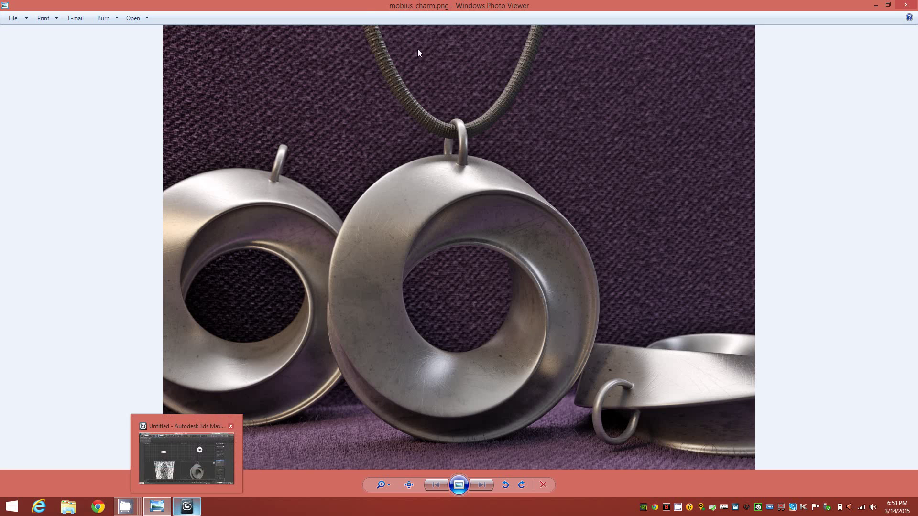
pyautogui.click(187, 509)
# - Deselect the charm and draw an ellipse about 93 cm long and 54 cm wide above it in the front view
pyautogui.moveTo(621, 161); pyautogui.dragTo(584, 184, button='middle')
pyautogui.scroll(5, 598, 178)
pyautogui.click(666, 225)
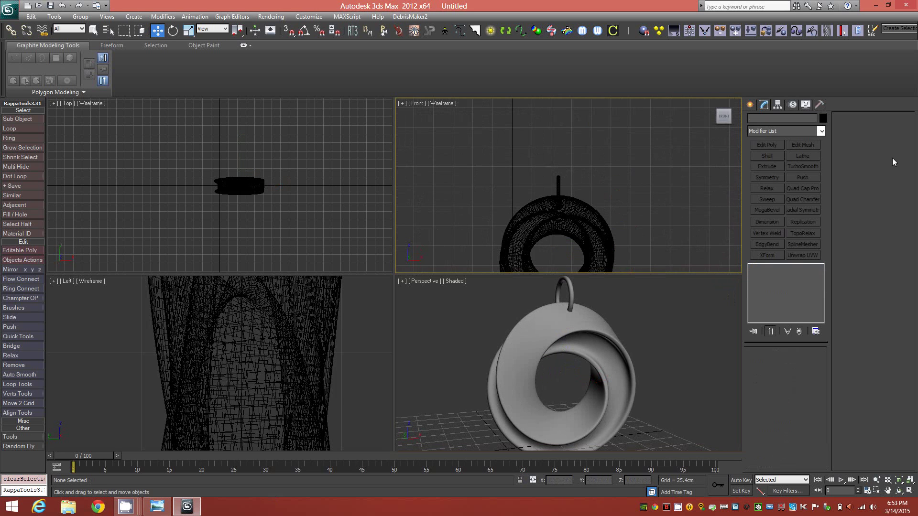
pyautogui.click(748, 105)
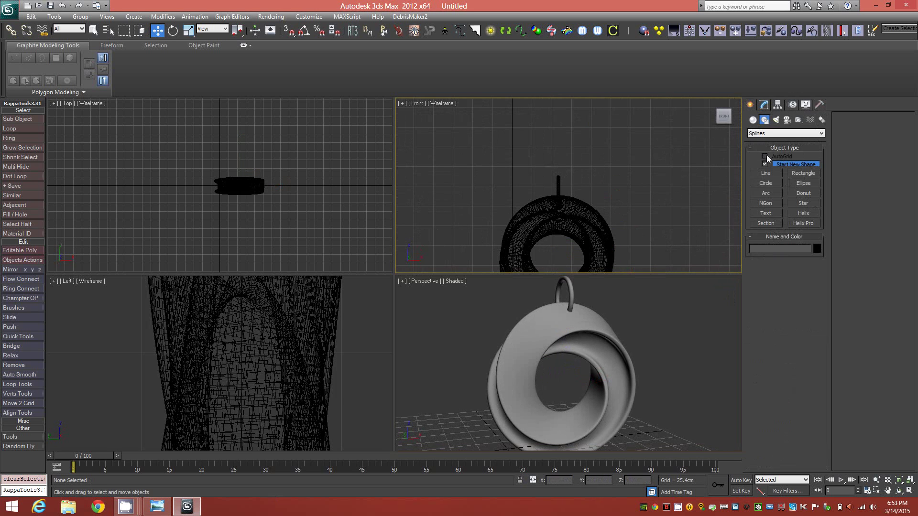
pyautogui.click(808, 185)
pyautogui.moveTo(535, 115); pyautogui.dragTo(578, 186)
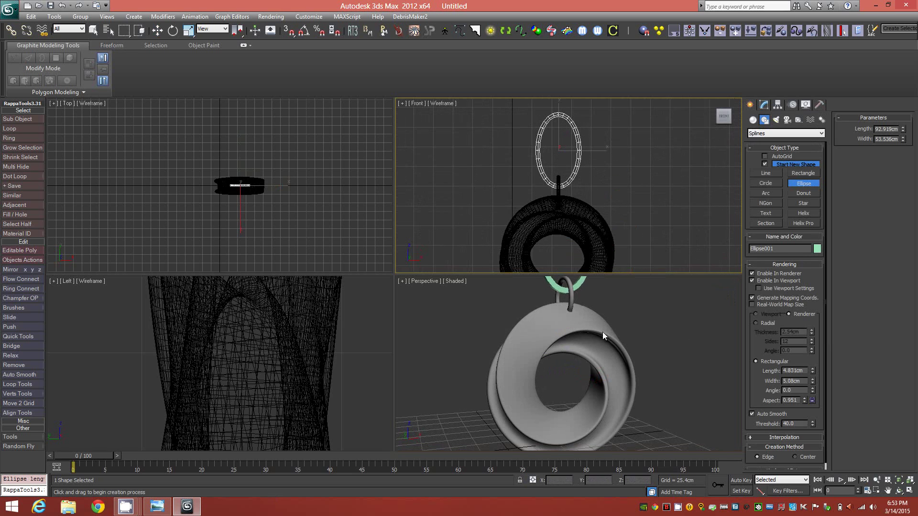
pyautogui.moveTo(602, 332); pyautogui.dragTo(607, 361, button='middle')
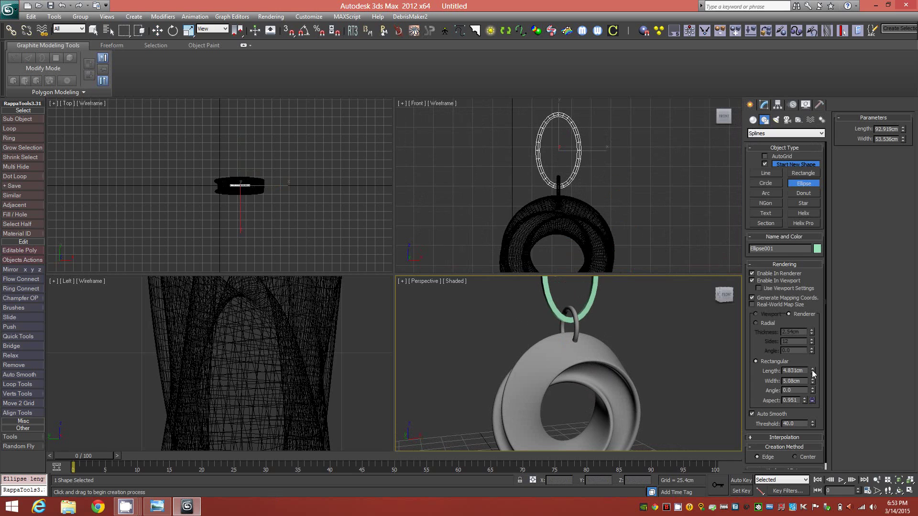
# - Give the ellipse a radial cross-section 8.128 cm thick and enlarge it to about 126 cm long and 96 cm wide
pyautogui.moveTo(903, 128); pyautogui.dragTo(905, 124)
pyautogui.click(765, 324)
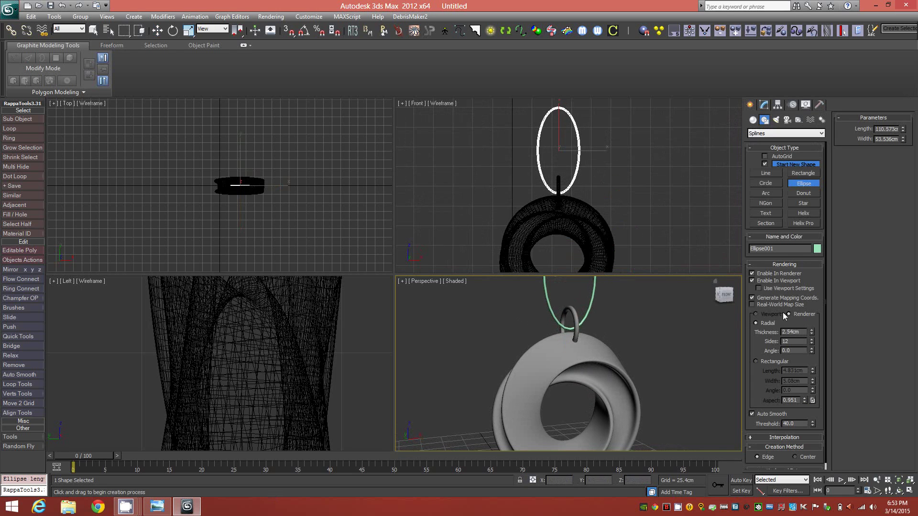
pyautogui.moveTo(812, 332); pyautogui.dragTo(815, 227)
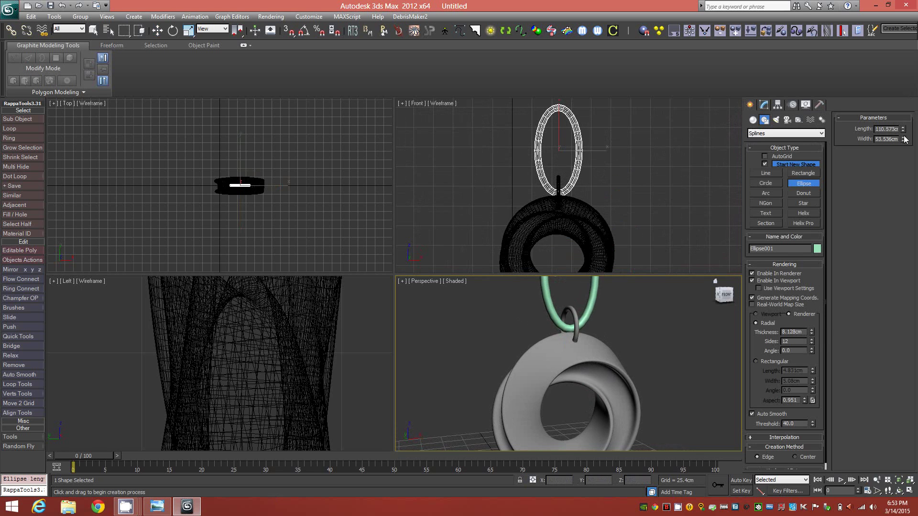
pyautogui.moveTo(904, 140); pyautogui.dragTo(905, 127)
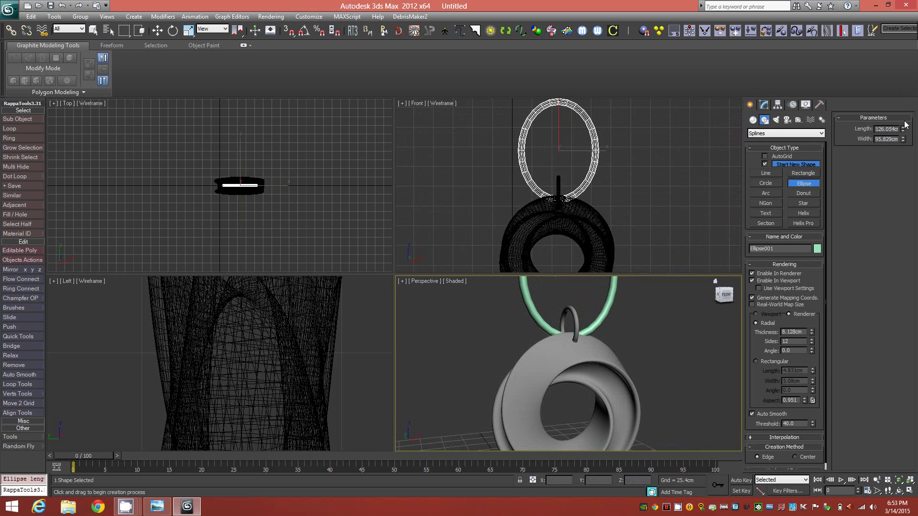
# - Move the ellipse up about 22 cm so its lower end passes through the hanging loop
pyautogui.press('w')
pyautogui.click(559, 127)
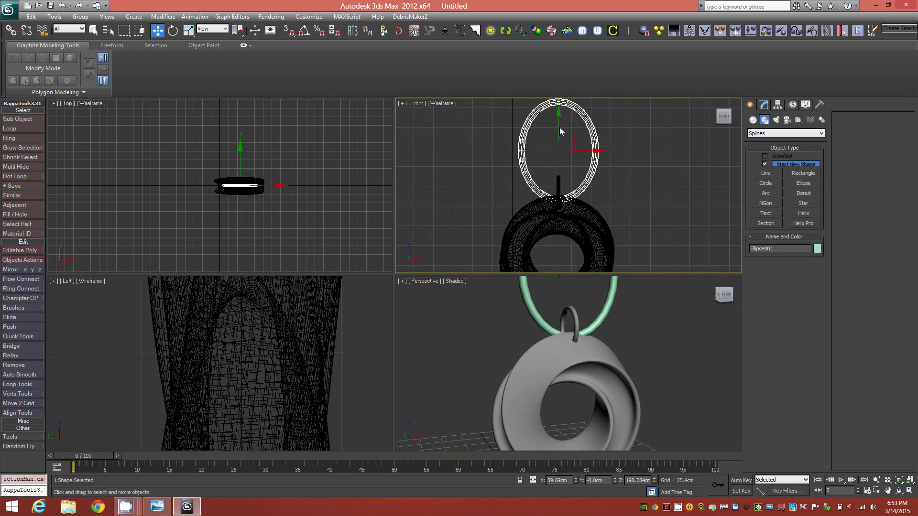
pyautogui.moveTo(558, 123); pyautogui.dragTo(560, 105)
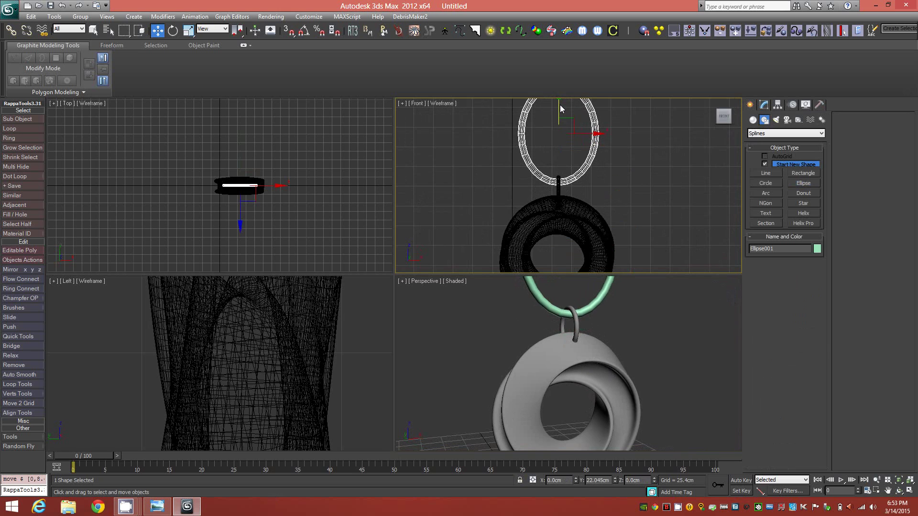
pyautogui.rightClick(627, 349)
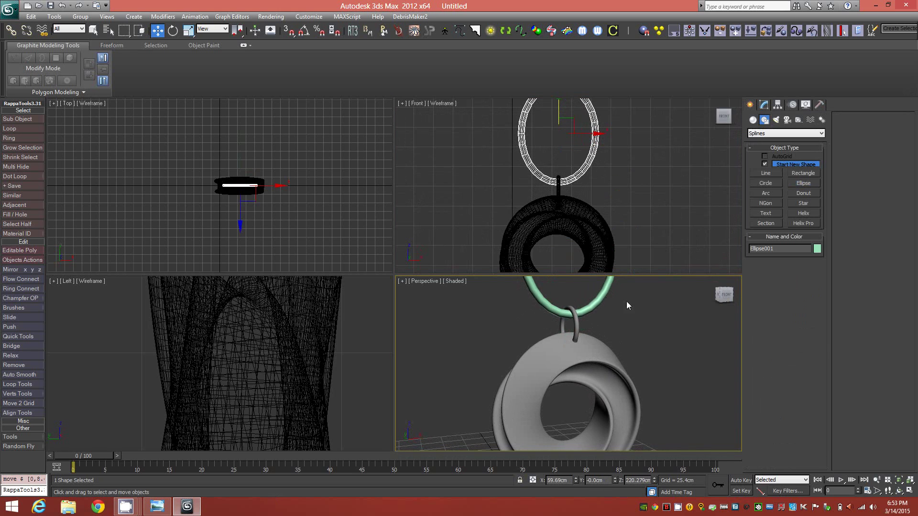
# - Apply TurboSmooth to the ellipse cord and deselect it
pyautogui.click(765, 105)
pyautogui.click(805, 170)
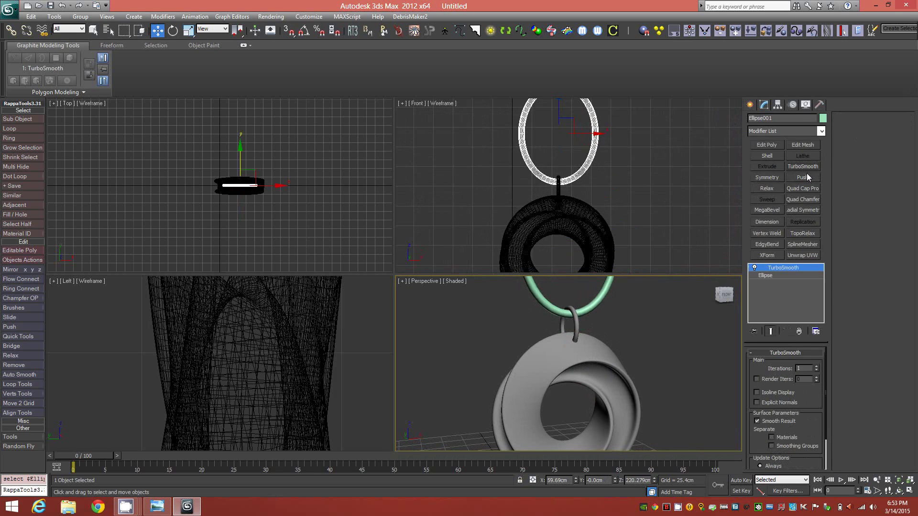
pyautogui.click(656, 327)
# - Compare the charm and cord with mobius_charm.png in Windows Photo Viewer, matching the perspective view's angle in 3ds Max
pyautogui.keyDown('alt'); pyautogui.moveTo(610, 345); pyautogui.dragTo(598, 378, button='middle'); pyautogui.keyUp('alt')
pyautogui.click(154, 509)
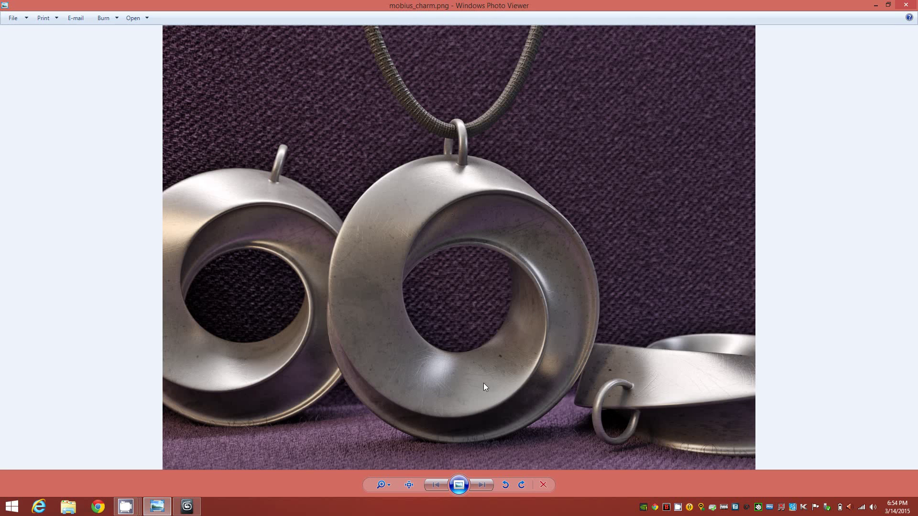
pyautogui.click(194, 513)
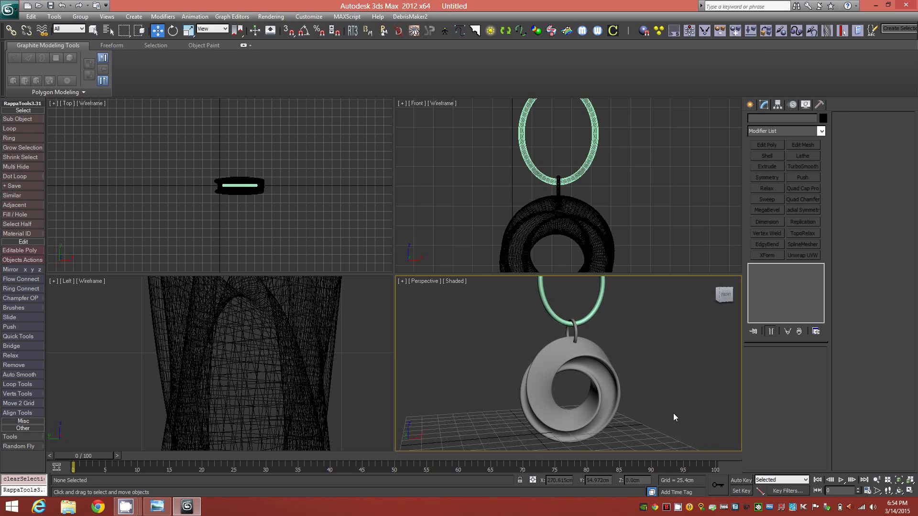
pyautogui.moveTo(725, 295)
pyautogui.mouseDown()
pyautogui.moveTo(680, 291)
pyautogui.moveTo(738, 292)
pyautogui.moveTo(676, 293)
pyautogui.moveTo(728, 295)
pyautogui.mouseUp()
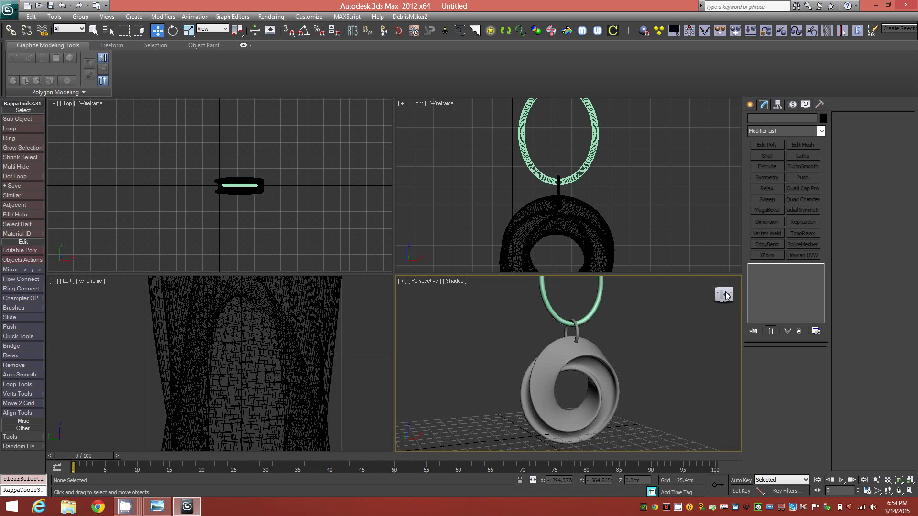
pyautogui.moveTo(128, 509)
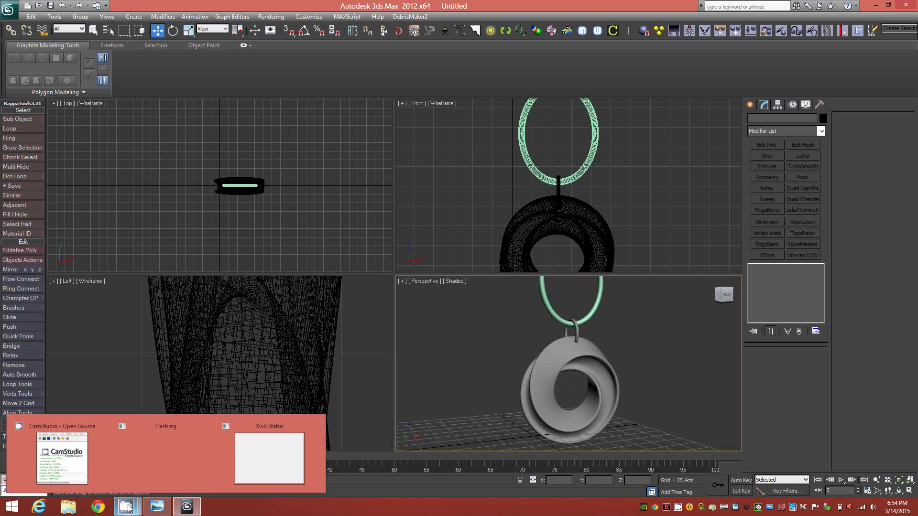